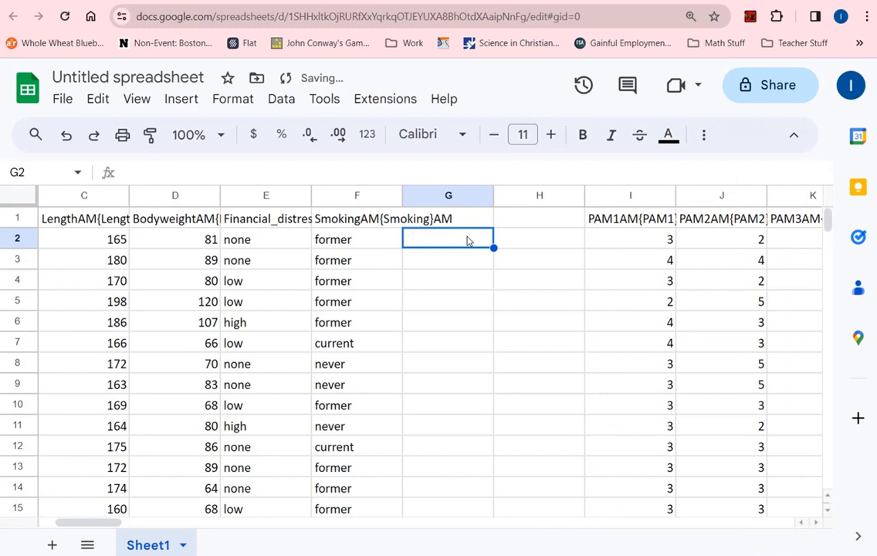
# Enter the note "n = 30" in cell G2.
pyautogui.write('n = 30')
pyautogui.click(498, 293)
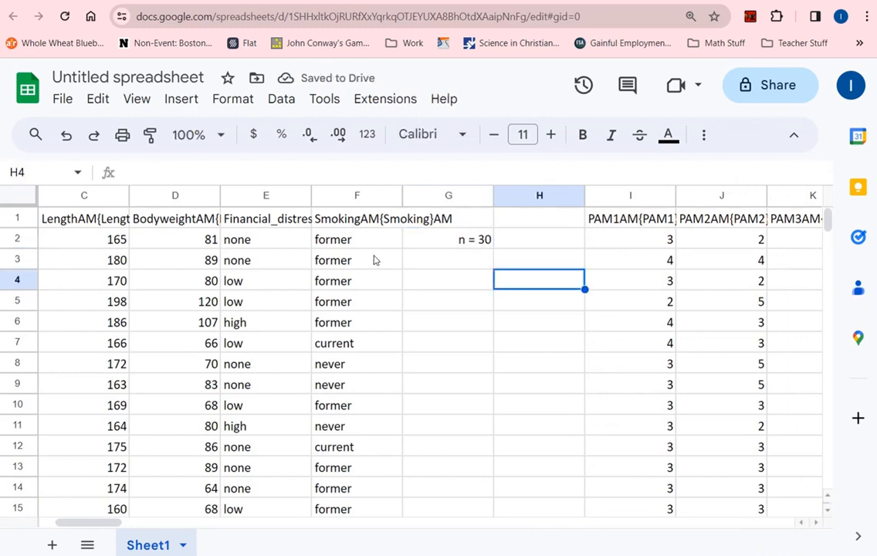
# List the smoking categories from column F as former, current and never in cells G4 to G6.
pyautogui.click(375, 222)
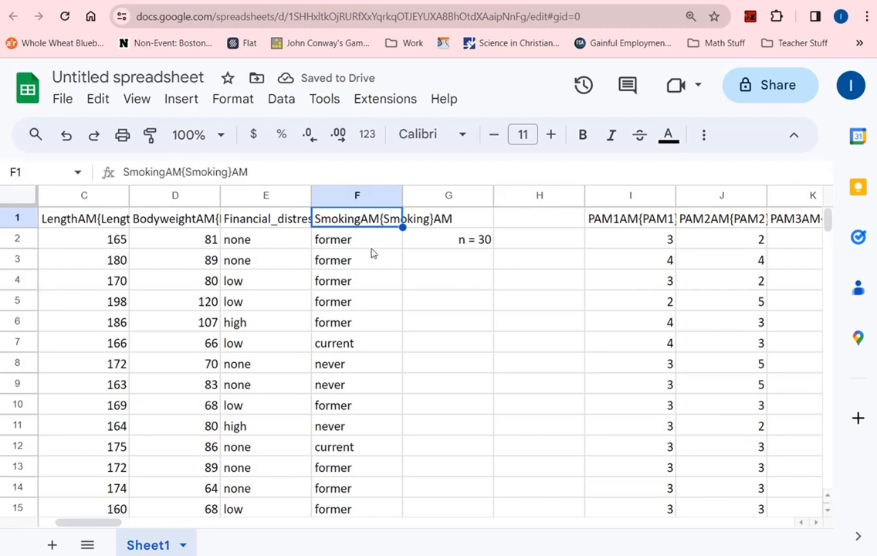
pyautogui.click(372, 248)
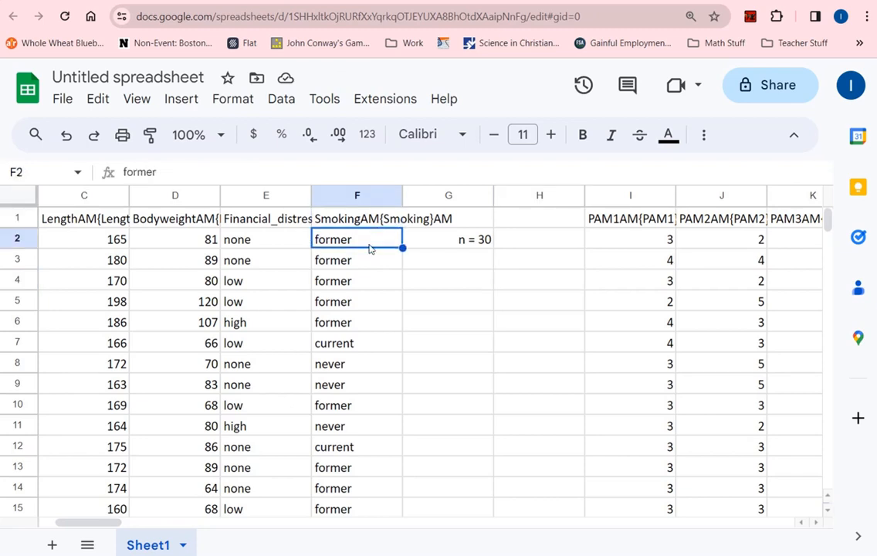
pyautogui.click(366, 344)
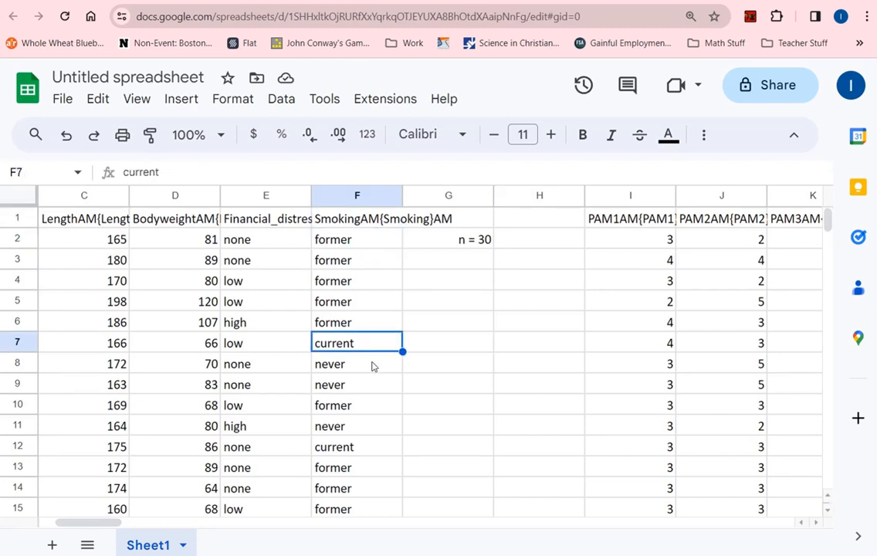
pyautogui.click(371, 385)
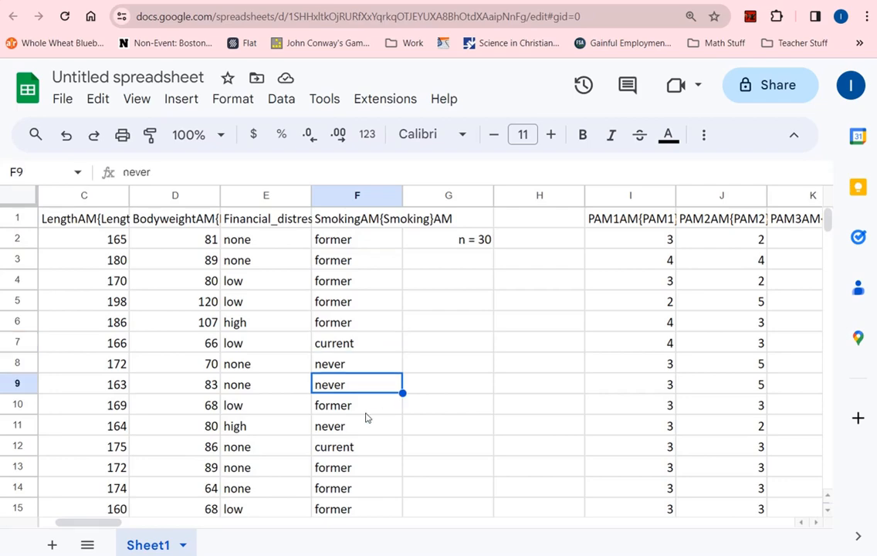
pyautogui.scroll(-4, 364, 421)
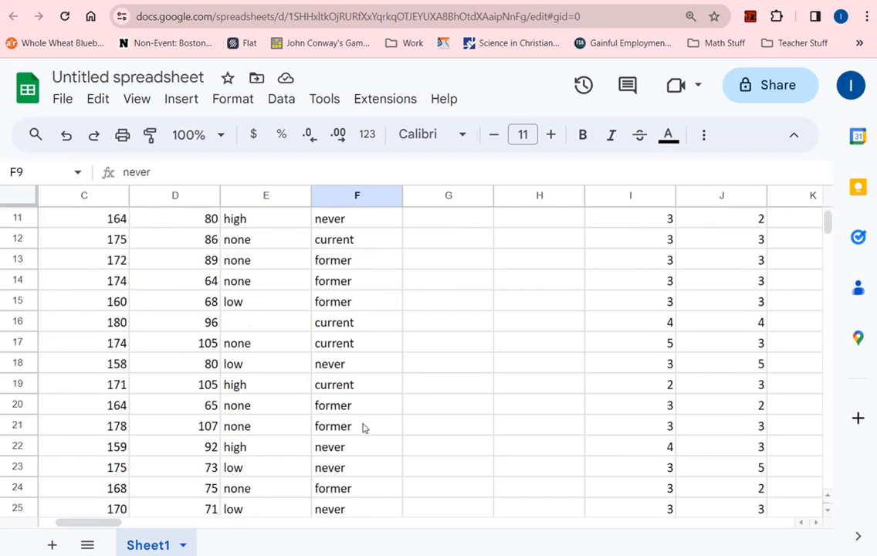
pyautogui.scroll(4, 399, 327)
pyautogui.click(445, 281)
pyautogui.write('former')
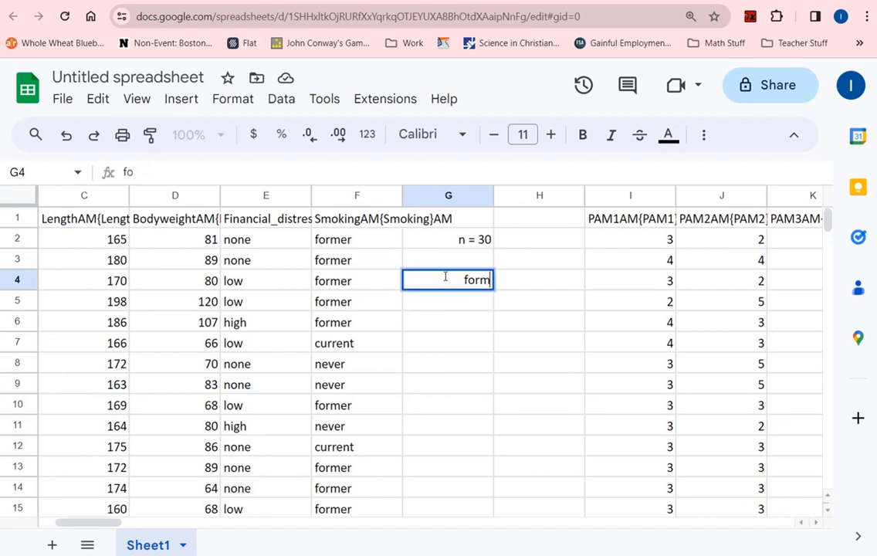
pyautogui.press('Return')
pyautogui.write('current')
pyautogui.press('Return')
pyautogui.write('never')
pyautogui.press('Return')
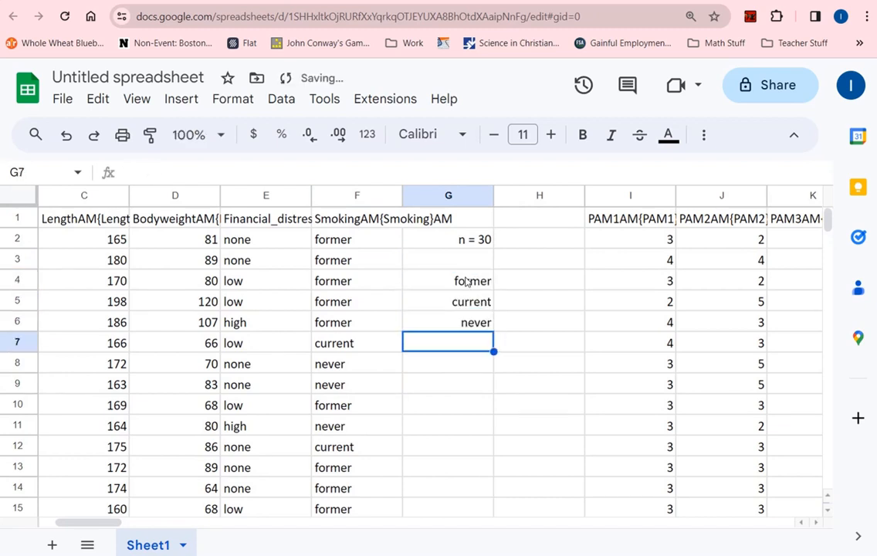
# Insert two blank columns before the PAM1AM column.
pyautogui.click(651, 195)
pyautogui.rightClick(653, 195)
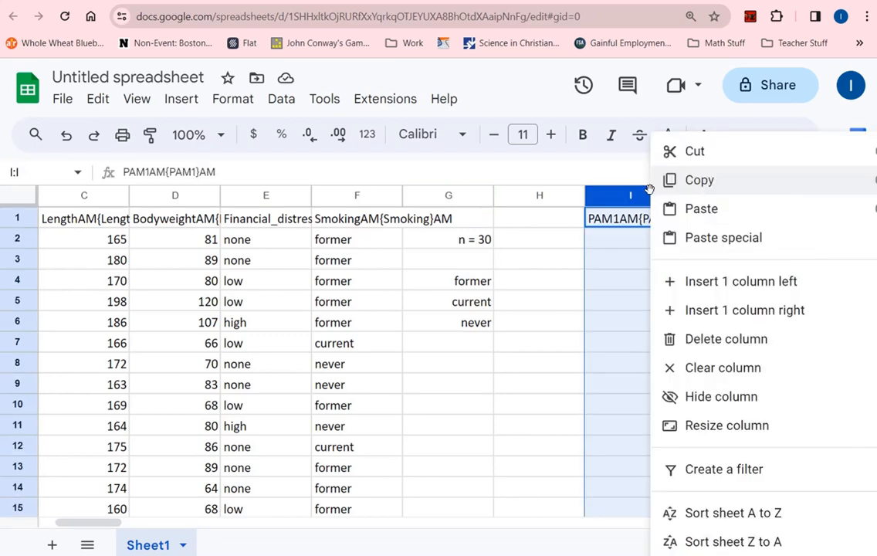
pyautogui.click(703, 282)
pyautogui.click(710, 196)
pyautogui.rightClick(711, 195)
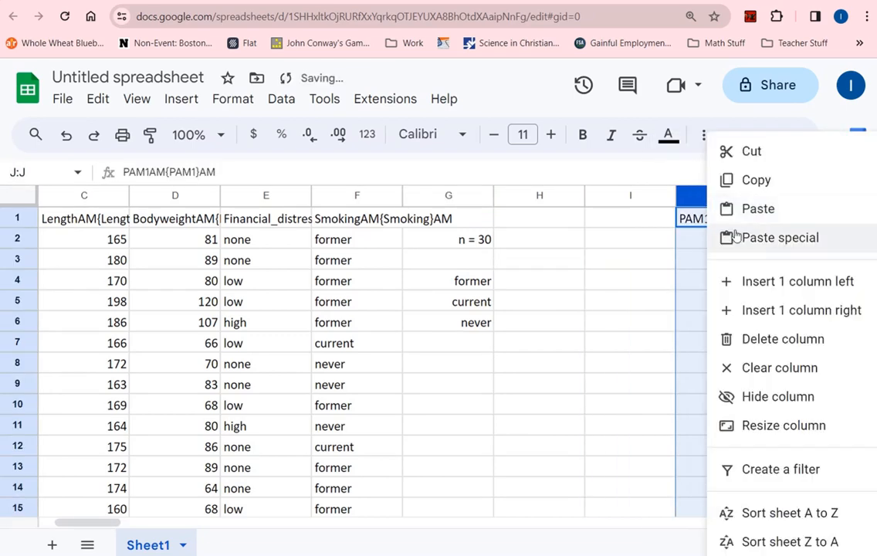
pyautogui.click(746, 282)
pyautogui.click(646, 261)
pyautogui.click(628, 292)
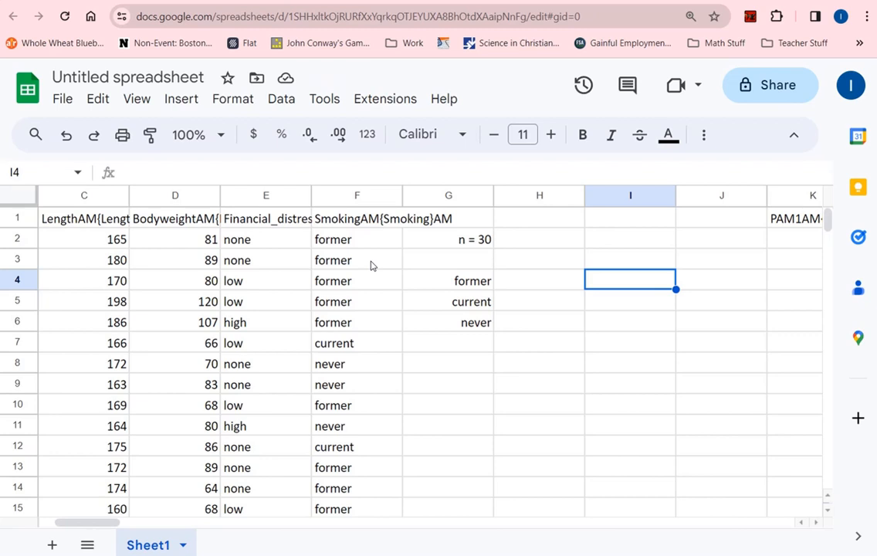
# Enter the heading "counts" in cell H3, beside and above the smoking category list.
pyautogui.click(351, 227)
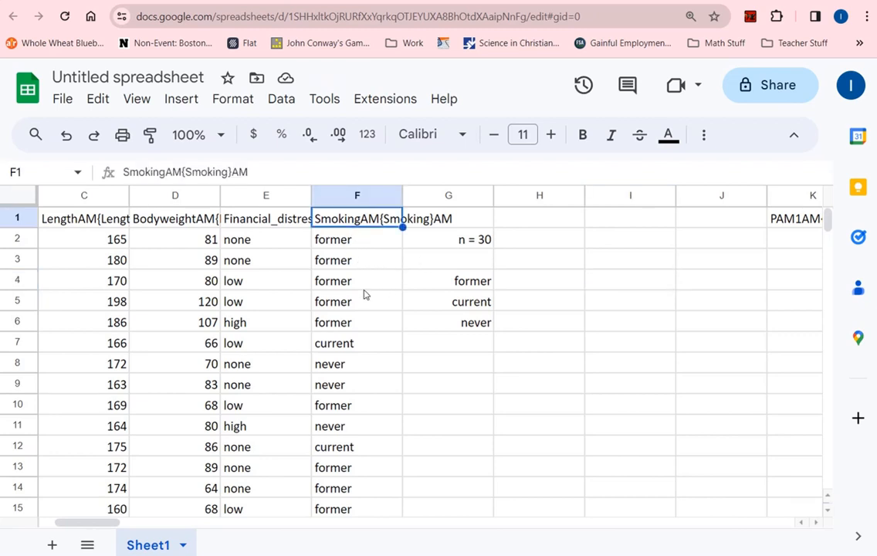
pyautogui.click(512, 284)
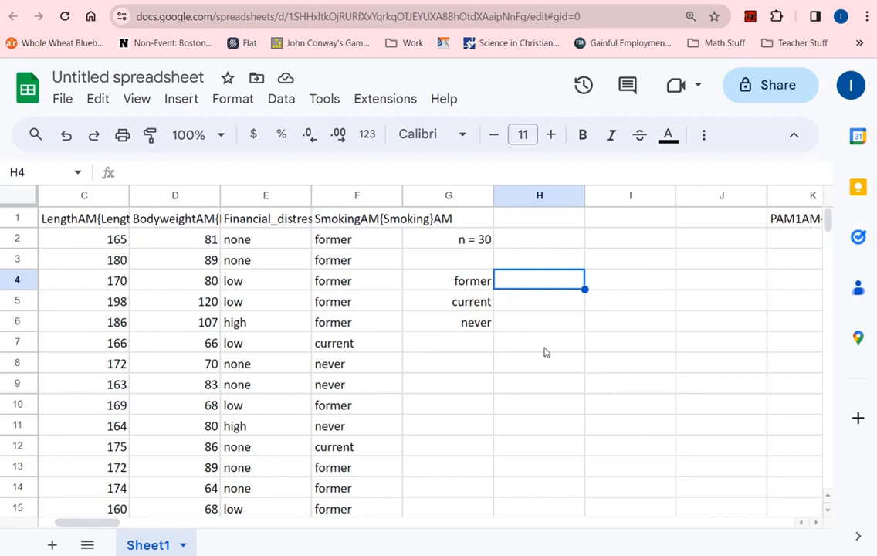
pyautogui.click(513, 268)
pyautogui.write('counts')
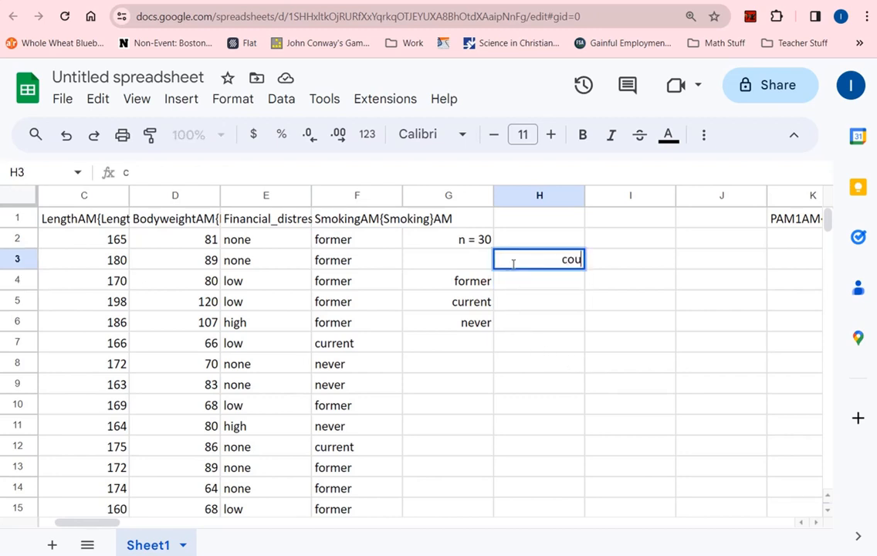
pyautogui.click(630, 261)
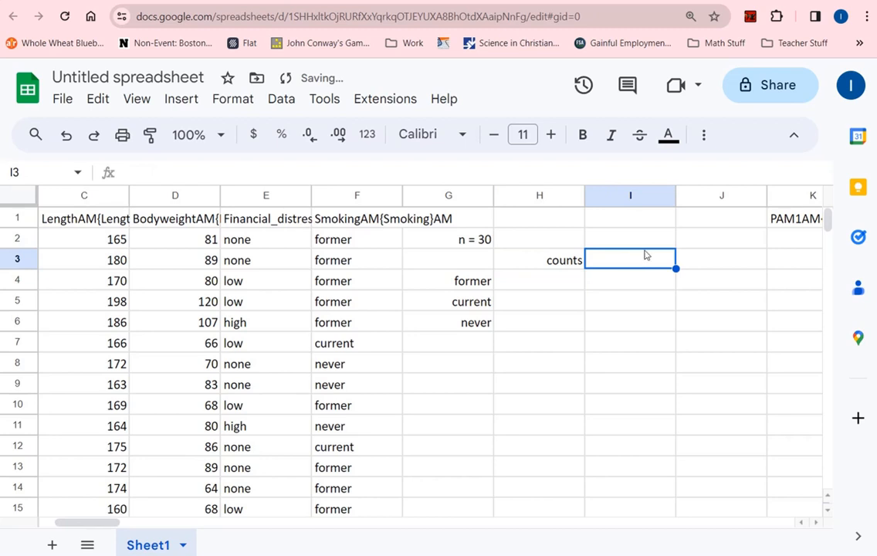
pyautogui.click(560, 283)
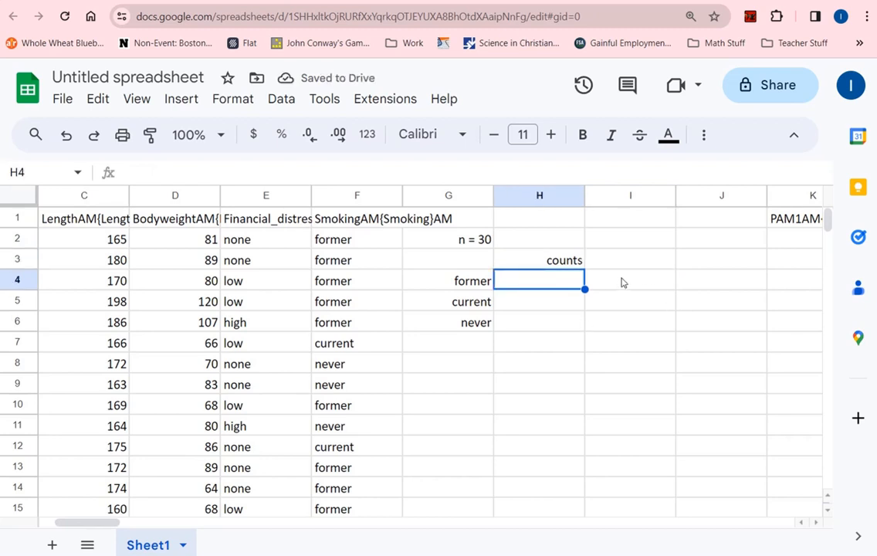
# Put the text “ Allah does not burden a soul beyond that it can bear” [Quran 2:286 in K1 and insert one blank column before column K.
pyautogui.click(794, 196)
pyautogui.write('" Allah does not burden a soul beyond that it can bear" [Quran 2:286')
pyautogui.click(807, 192)
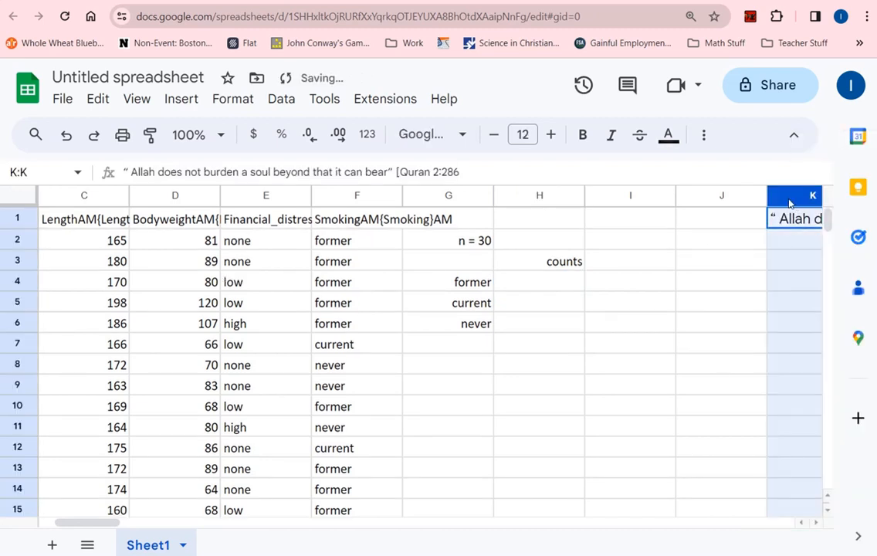
pyautogui.rightClick(807, 194)
pyautogui.click(824, 281)
pyautogui.click(721, 303)
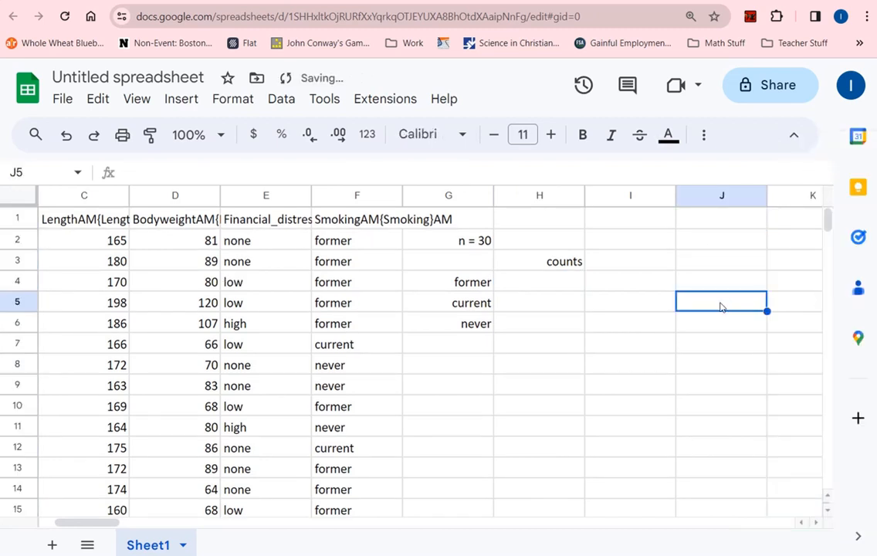
pyautogui.click(575, 261)
pyautogui.hotkey('ctrl', 'c')
pyautogui.click(632, 267)
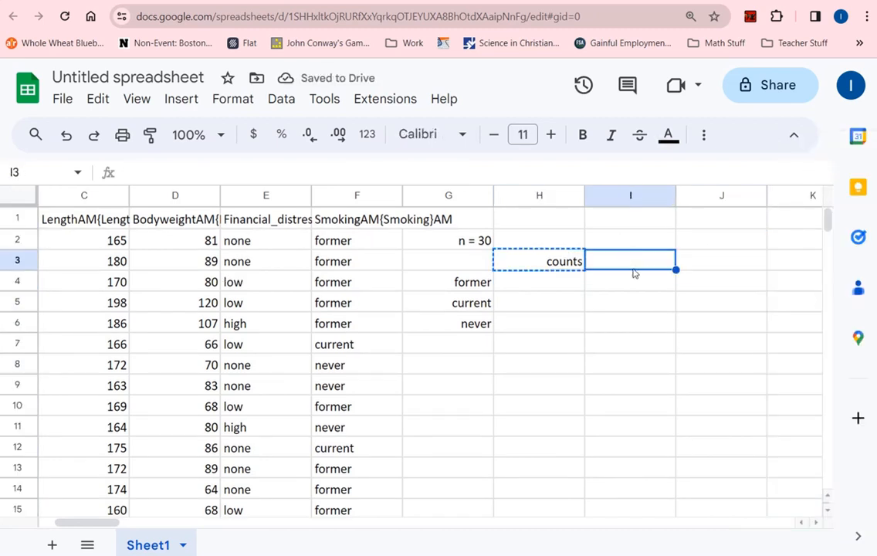
pyautogui.click(718, 245)
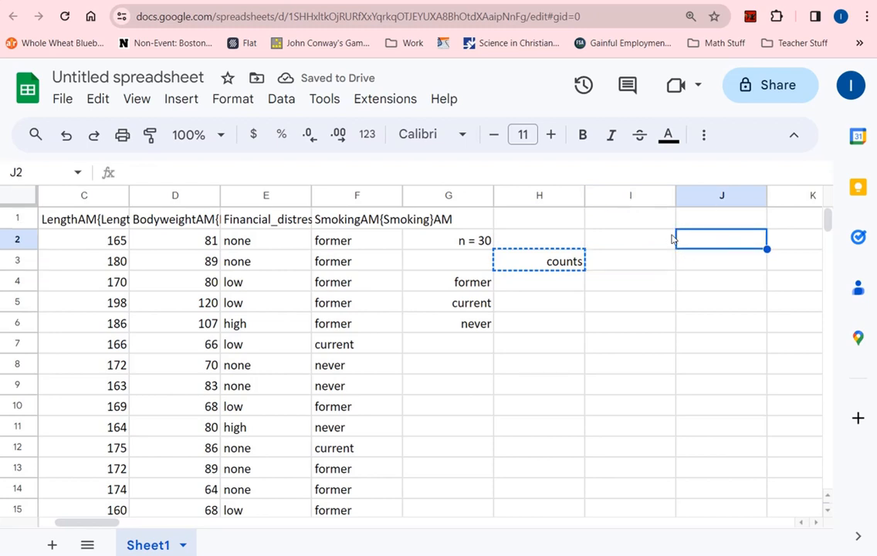
pyautogui.click(665, 241)
pyautogui.click(693, 245)
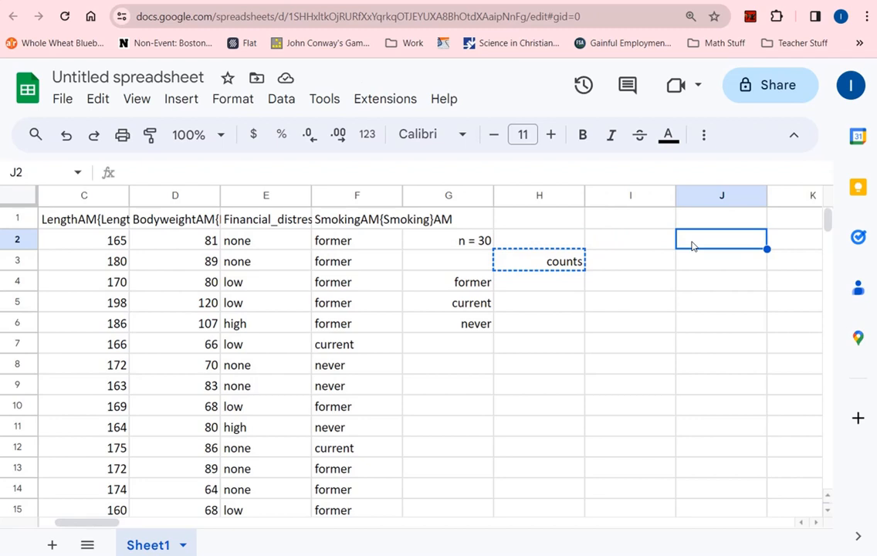
# Insert two blank columns between the smoking column F and the category list.
pyautogui.rightClick(467, 196)
pyautogui.click(516, 283)
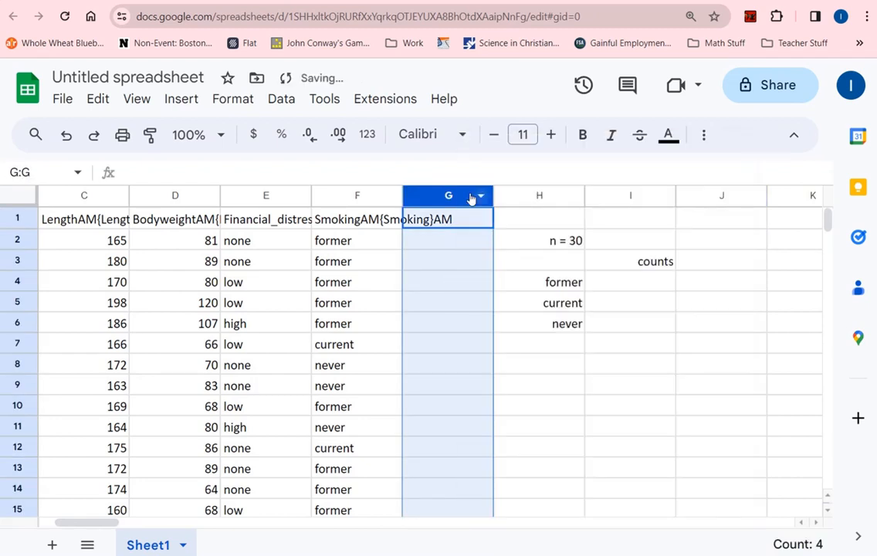
pyautogui.rightClick(471, 197)
pyautogui.click(535, 305)
pyautogui.click(526, 286)
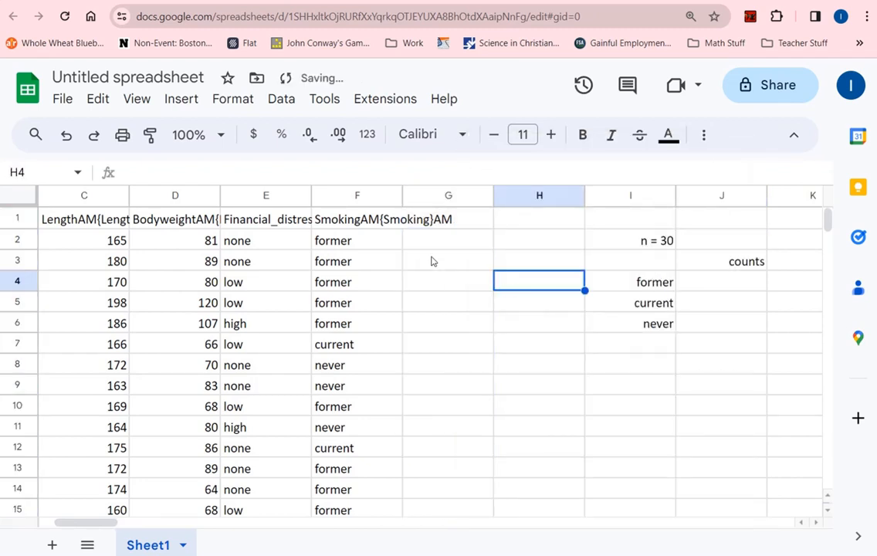
# Enter the formula =if(f2="former",1,0) in cell G2 to flag former smokers.
pyautogui.click(434, 246)
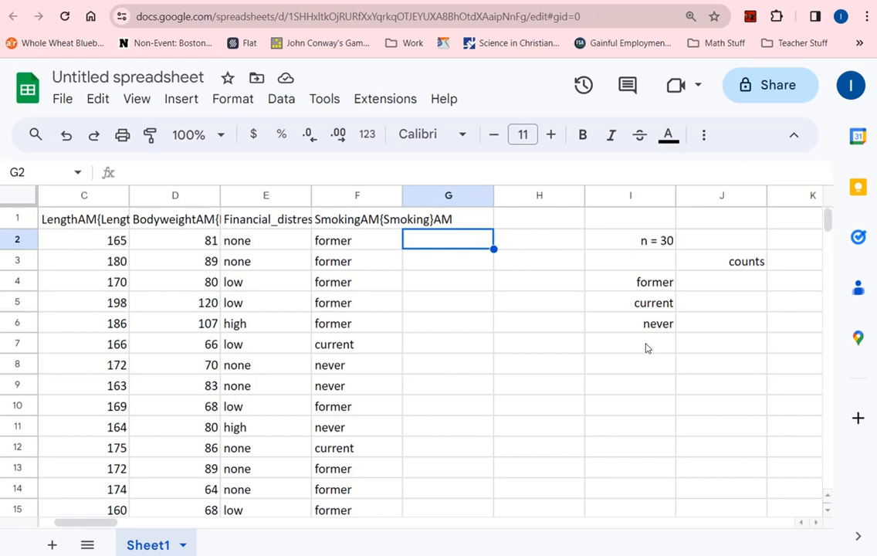
pyautogui.write('=')
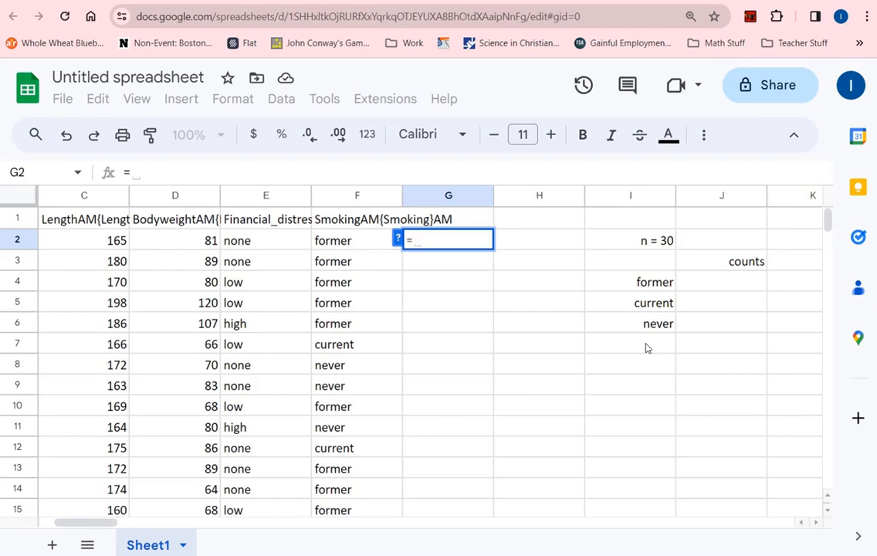
pyautogui.write('if(')
pyautogui.write('f2')
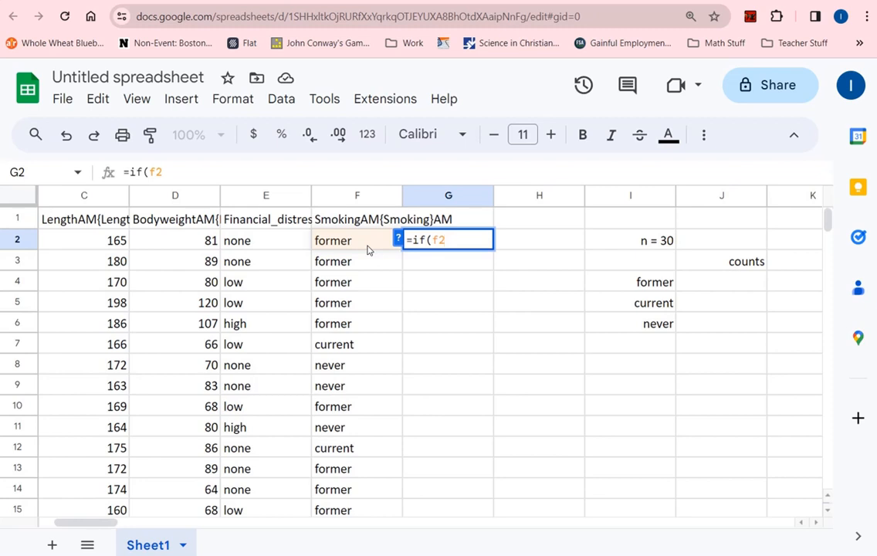
pyautogui.write(',')
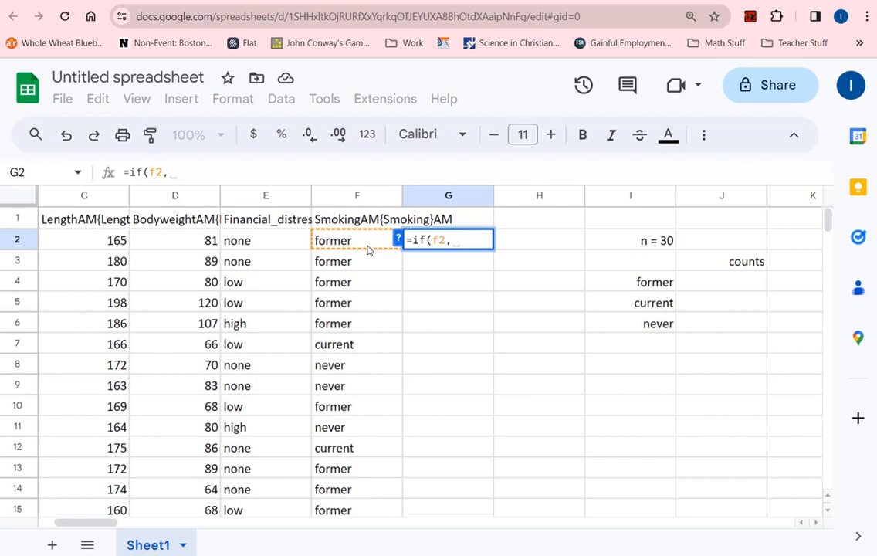
pyautogui.press('BackSpace')
pyautogui.press('BackSpace')
pyautogui.write('==')
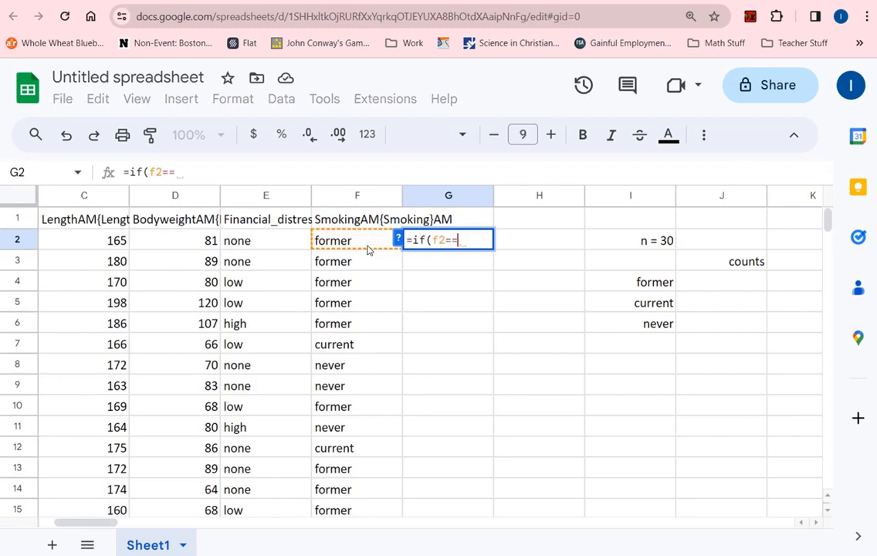
pyautogui.press('BackSpace')
pyautogui.write('"')
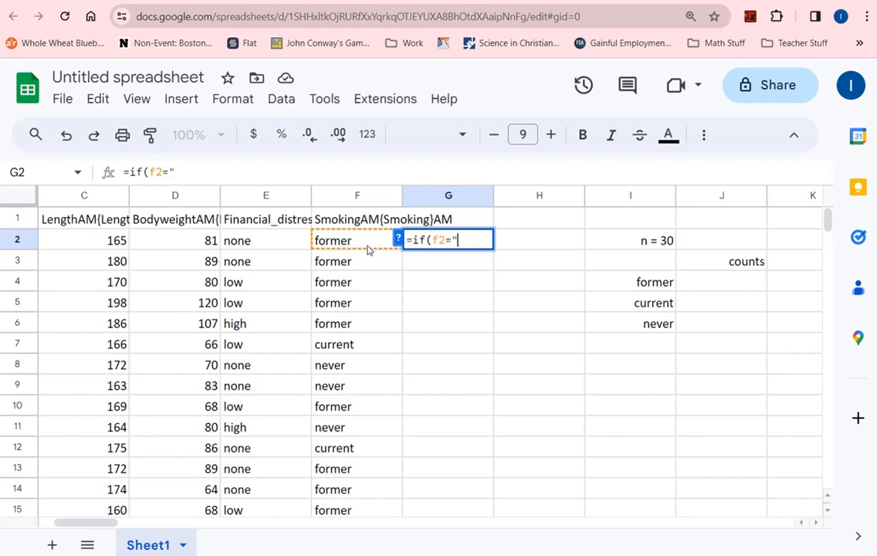
pyautogui.write('former')
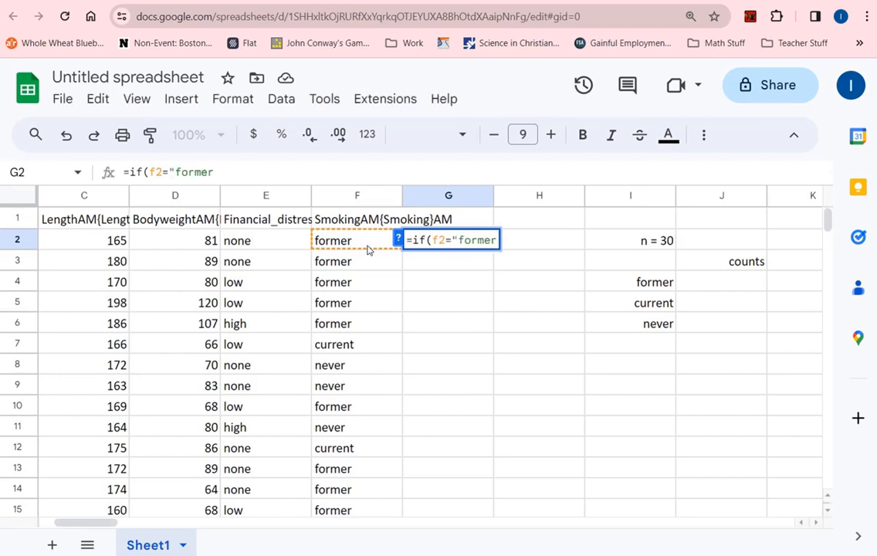
pyautogui.write('",')
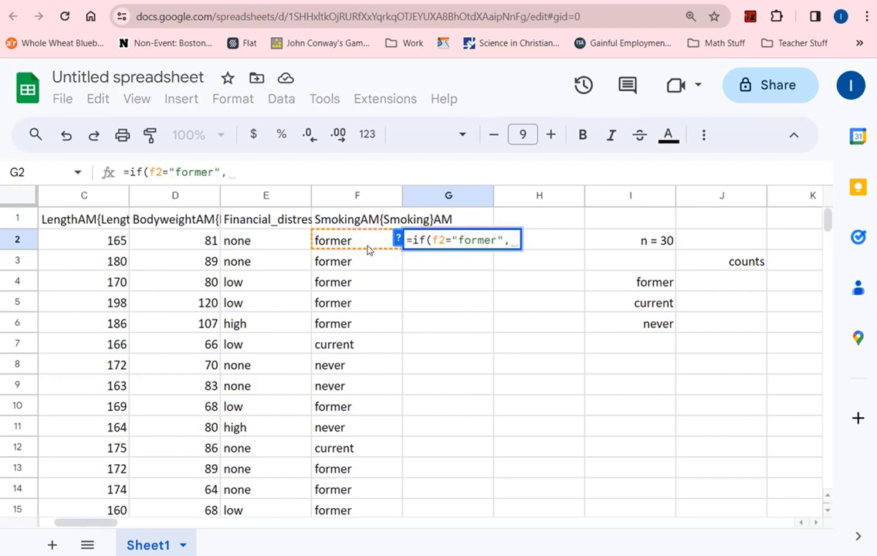
pyautogui.write('1,0)')
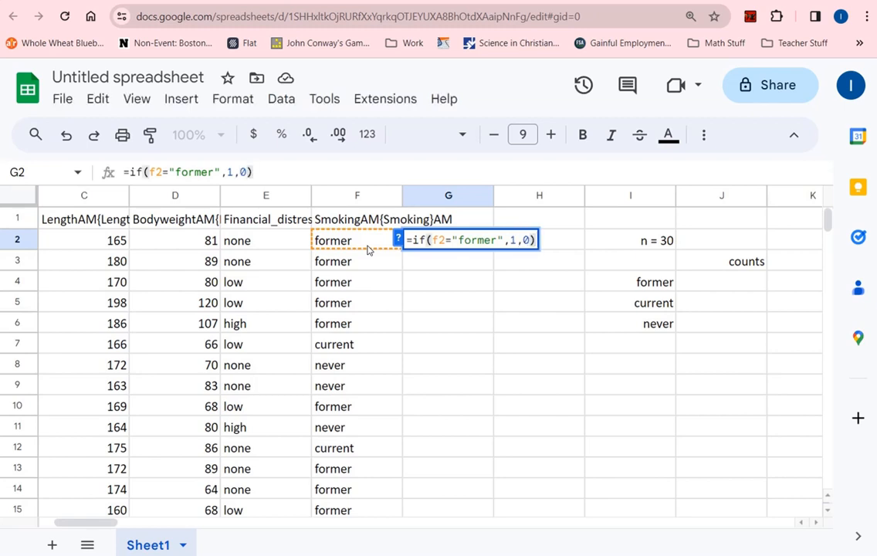
pyautogui.press('Return')
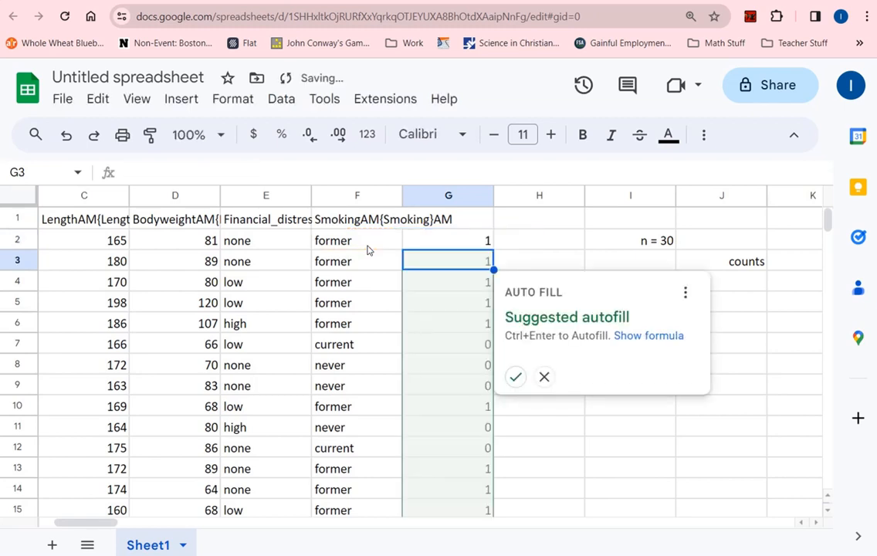
# Examine the IF formula in G2, covering its function name, condition on F2, true value and false value.
pyautogui.press('Up')
pyautogui.click(194, 172)
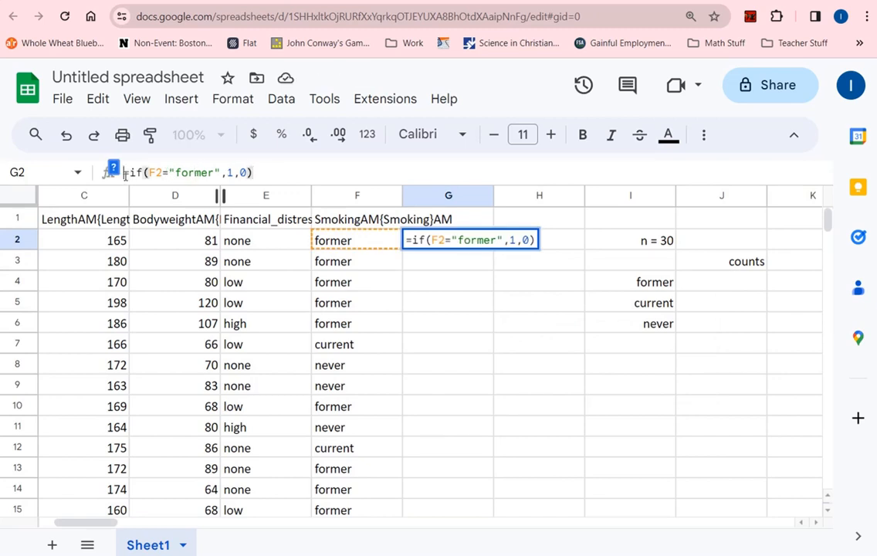
pyautogui.moveTo(124, 174); pyautogui.dragTo(144, 172)
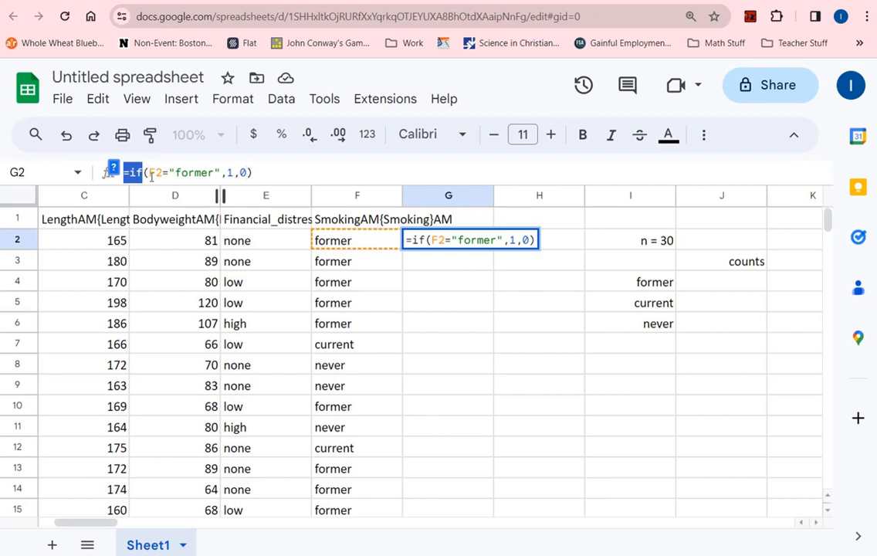
pyautogui.moveTo(149, 174); pyautogui.dragTo(220, 173)
pyautogui.doubleClick(229, 173)
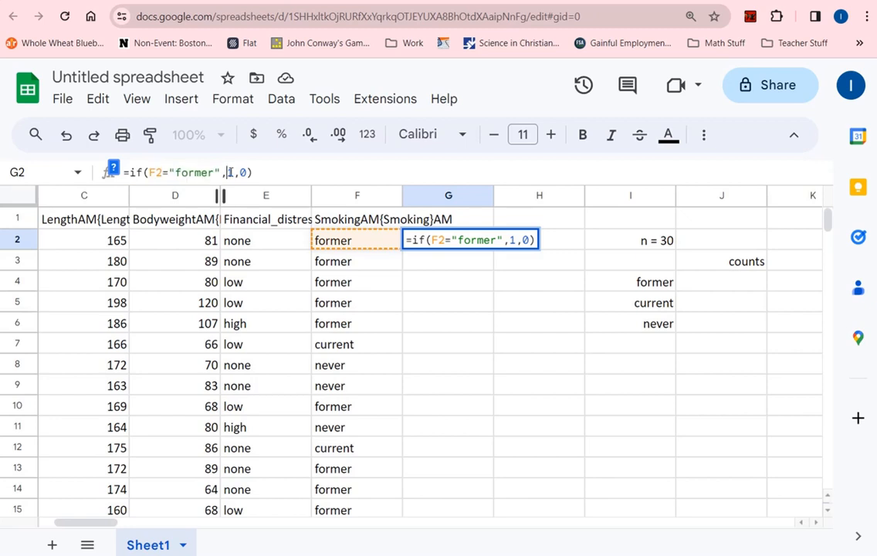
pyautogui.moveTo(230, 173); pyautogui.dragTo(250, 172)
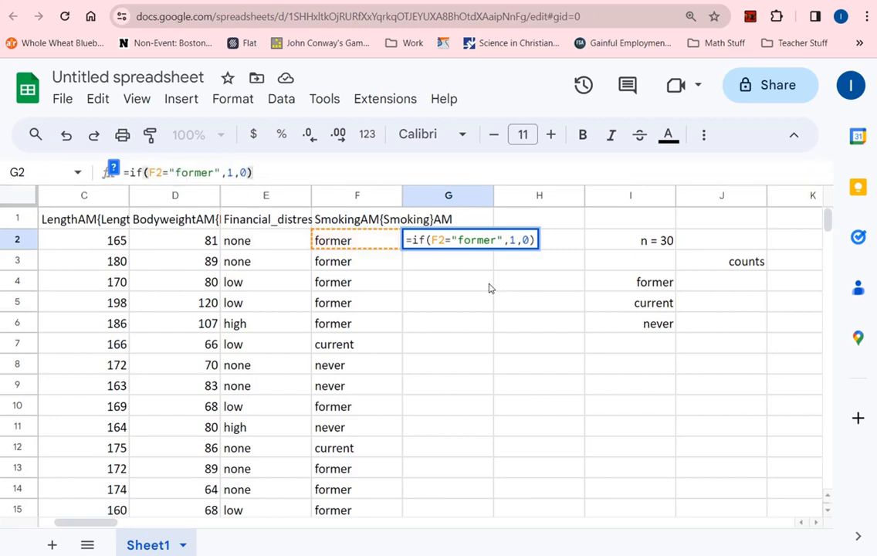
pyautogui.press('Escape')
# Copy the former-smoker formula from G2 down to G7 and compare the flag in row 7 with its smoking category.
pyautogui.click(363, 242)
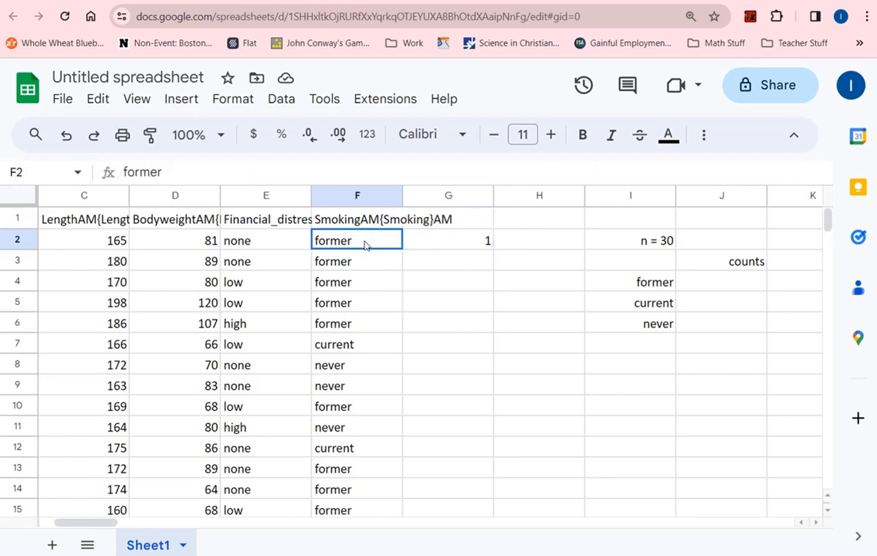
pyautogui.click(467, 244)
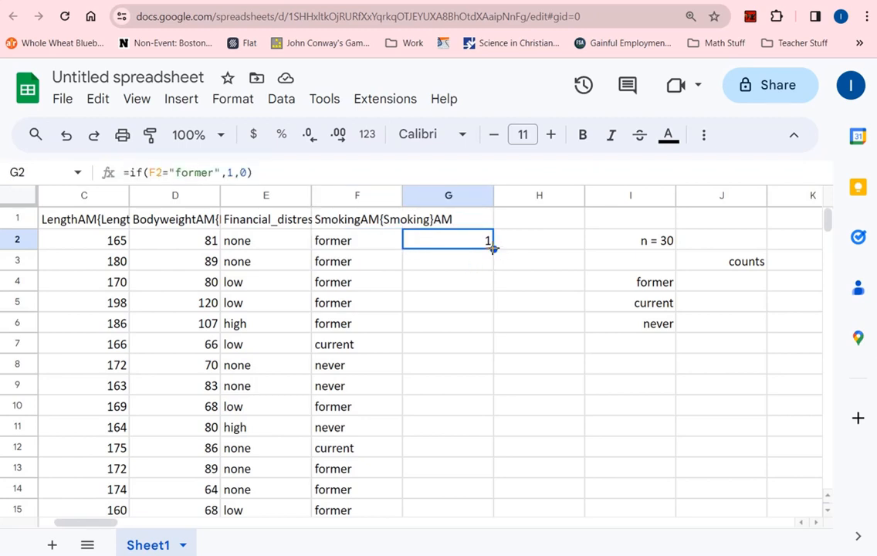
pyautogui.moveTo(491, 247); pyautogui.dragTo(490, 346)
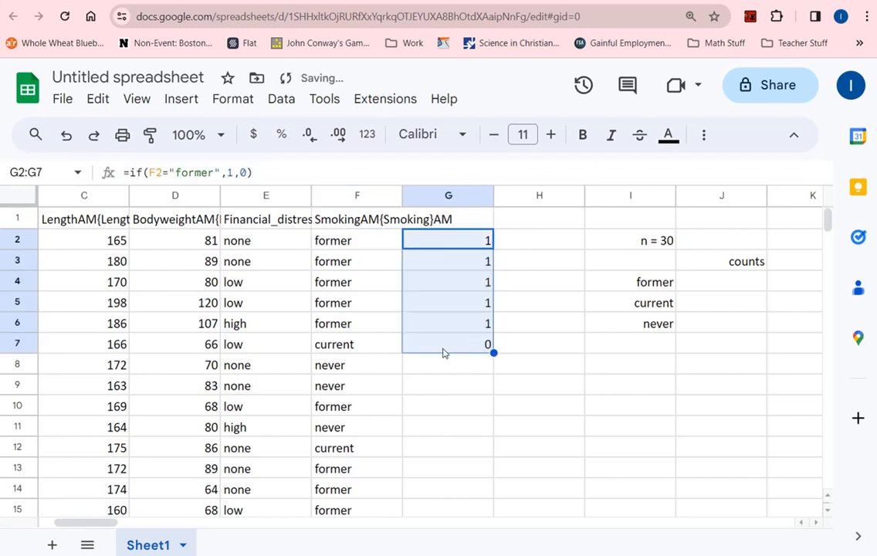
pyautogui.click(454, 345)
pyautogui.click(376, 349)
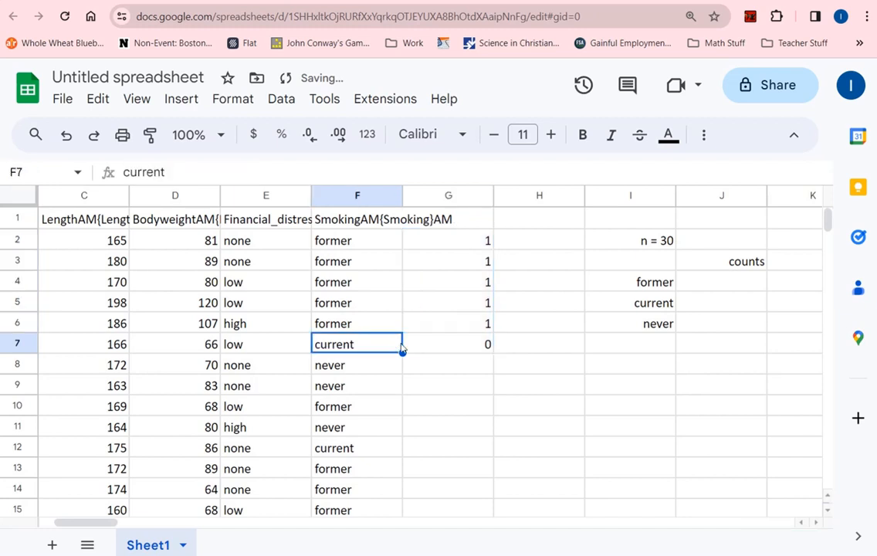
# Extend the former-smoker formula from G7 down to the last data row, G135.
pyautogui.click(489, 349)
pyautogui.moveTo(494, 354); pyautogui.dragTo(491, 511)
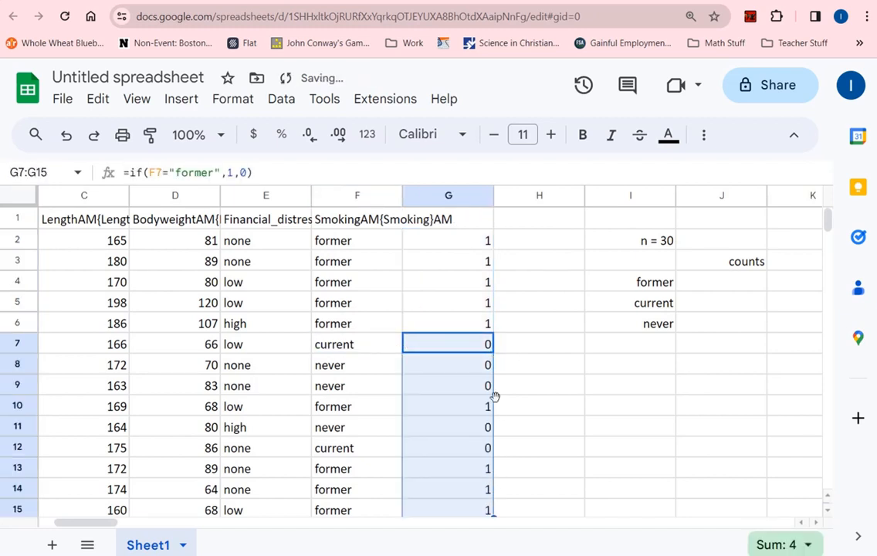
pyautogui.scroll(-2, 491, 390)
pyautogui.moveTo(492, 392); pyautogui.dragTo(456, 262)
pyautogui.scroll(20, 477, 292)
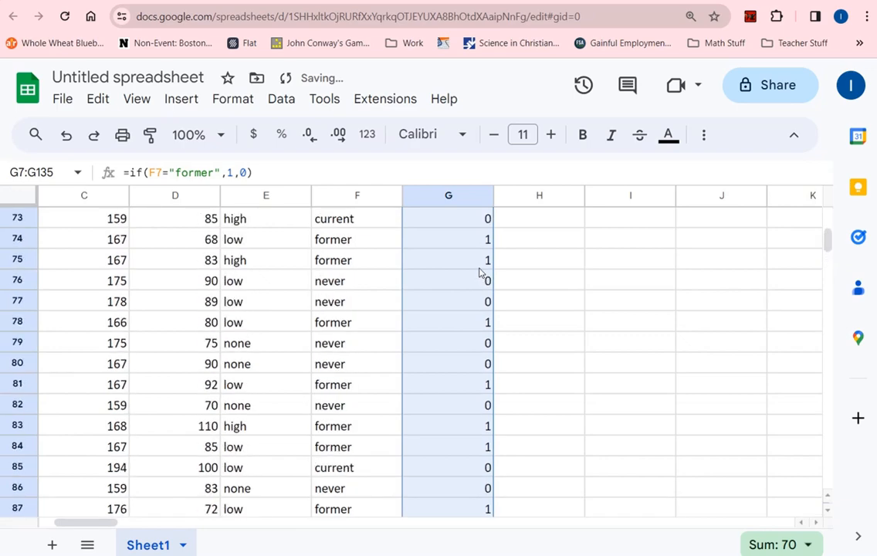
pyautogui.scroll(18, 479, 263)
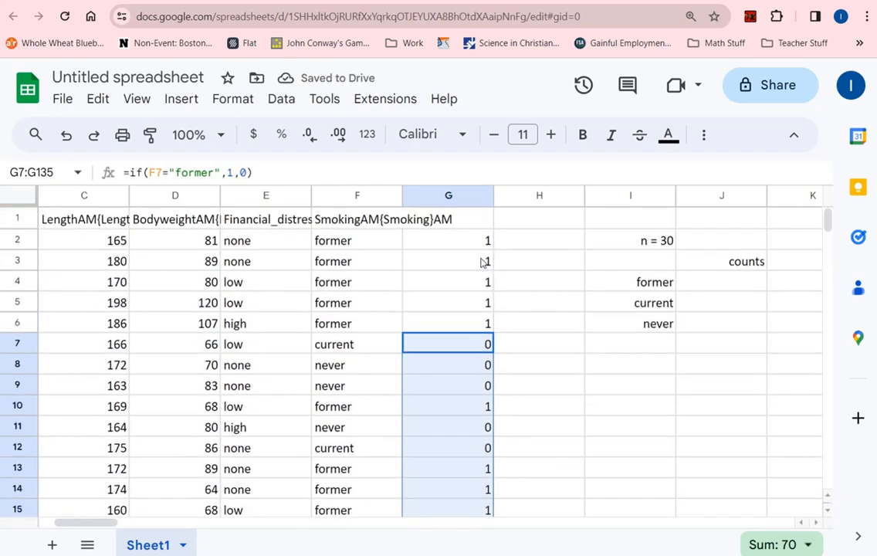
# Enter =sum(g2:G135) in J4 to count the former smokers, without accepting the suggested autofill.
pyautogui.click(696, 287)
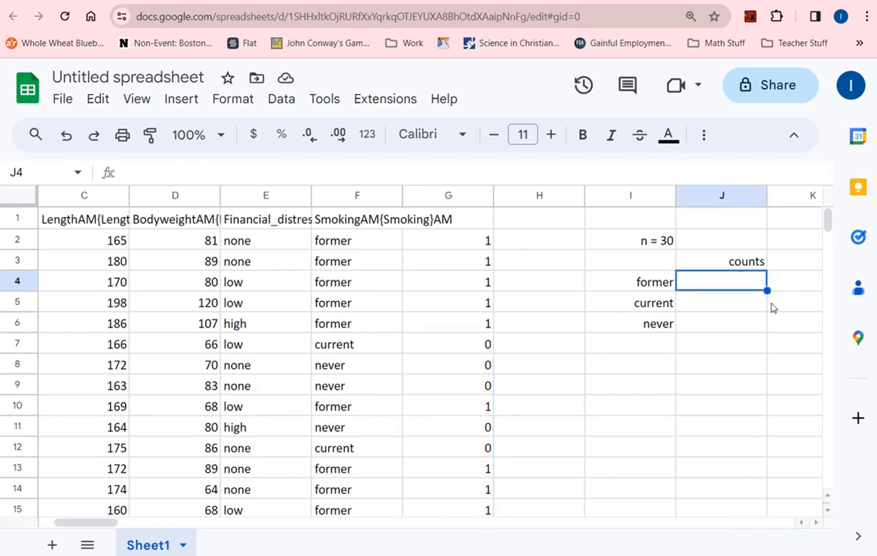
pyautogui.write('=')
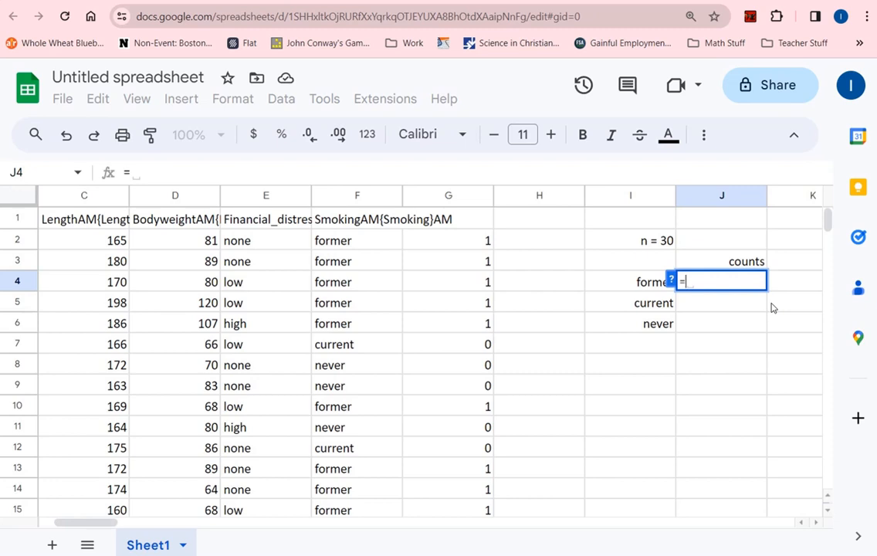
pyautogui.write('sum')
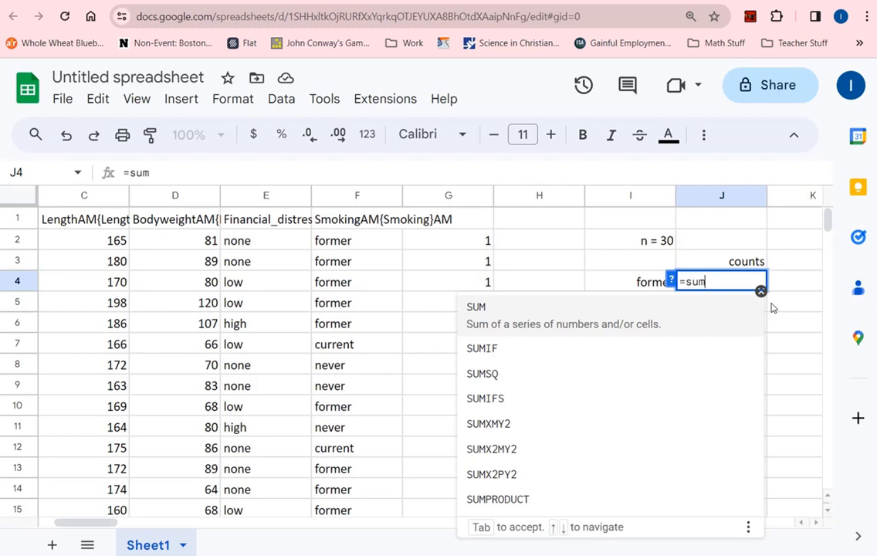
pyautogui.write('(')
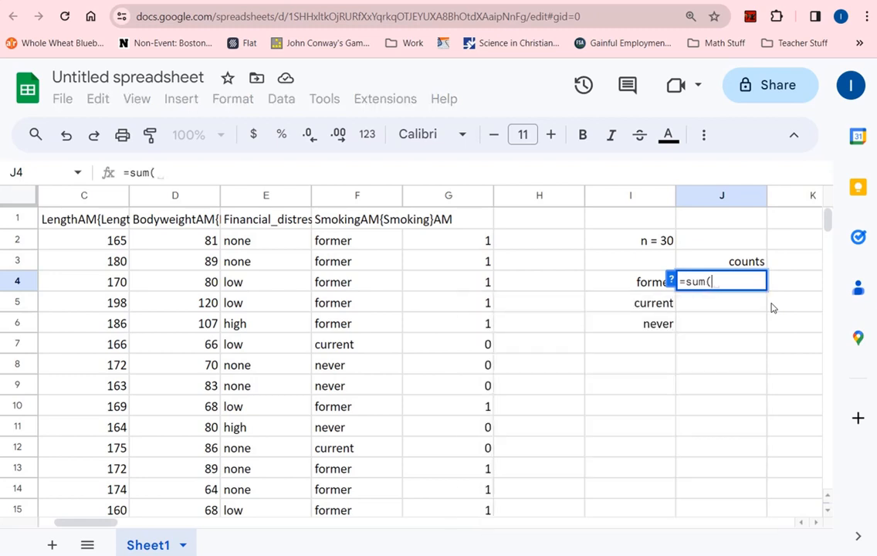
pyautogui.write('g2:')
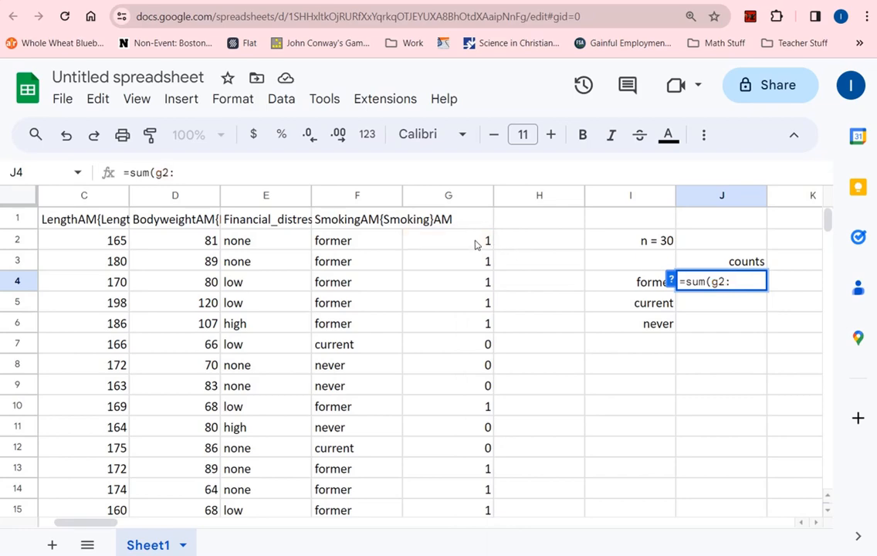
pyautogui.moveTo(827, 264)
pyautogui.mouseDown()
pyautogui.moveTo(836, 289)
pyautogui.moveTo(833, 261)
pyautogui.mouseUp()
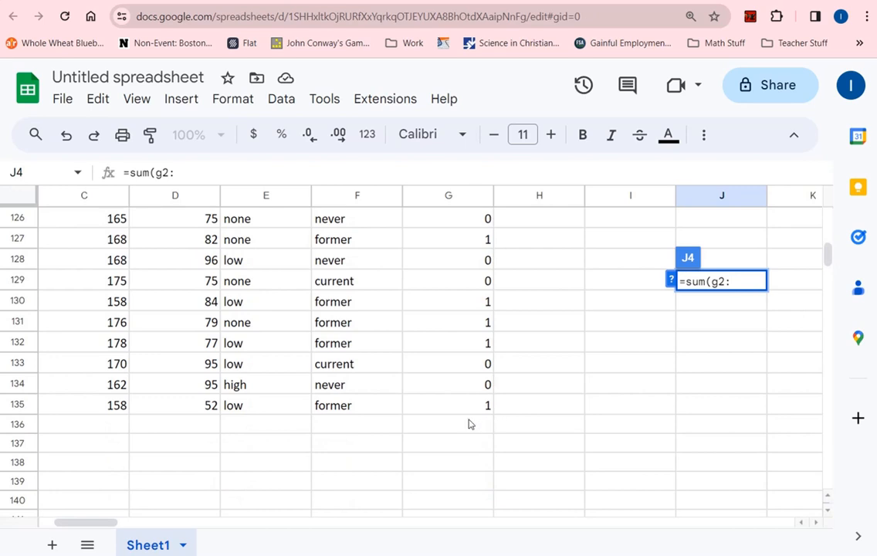
pyautogui.write('G')
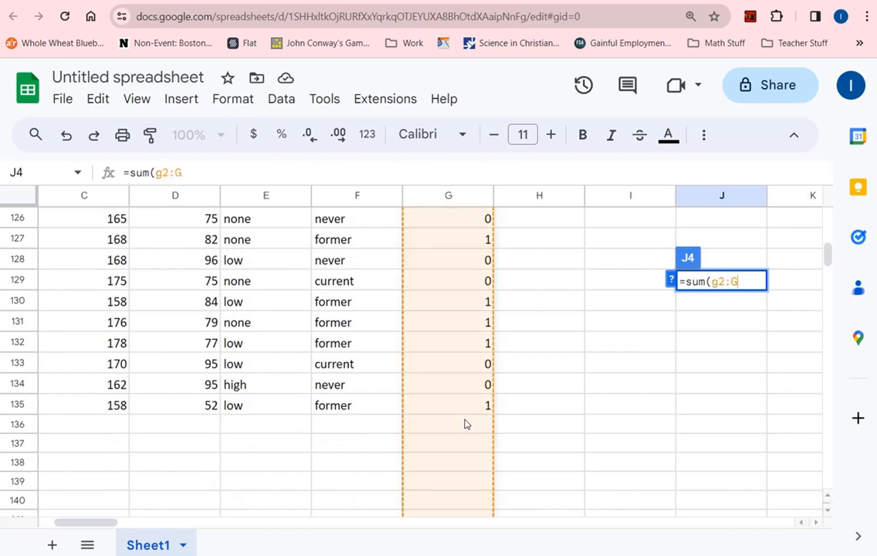
pyautogui.write('135)')
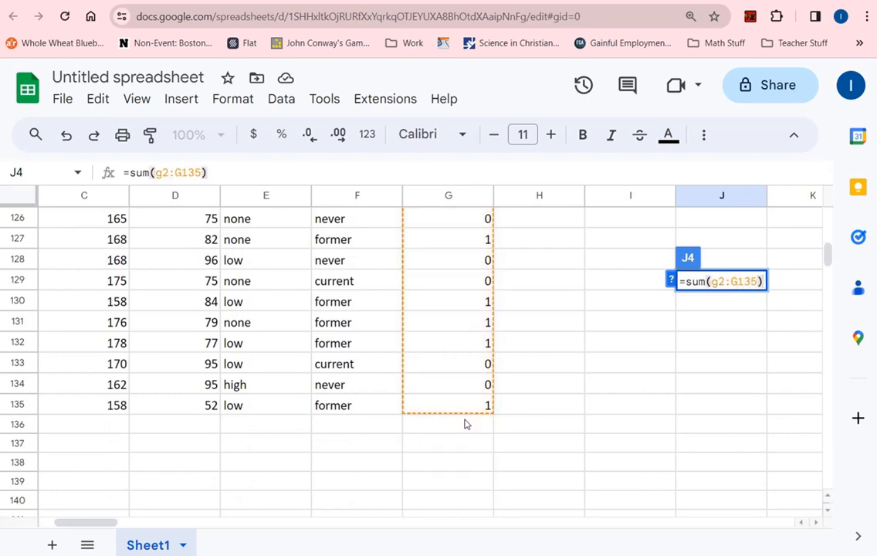
pyautogui.press('Return')
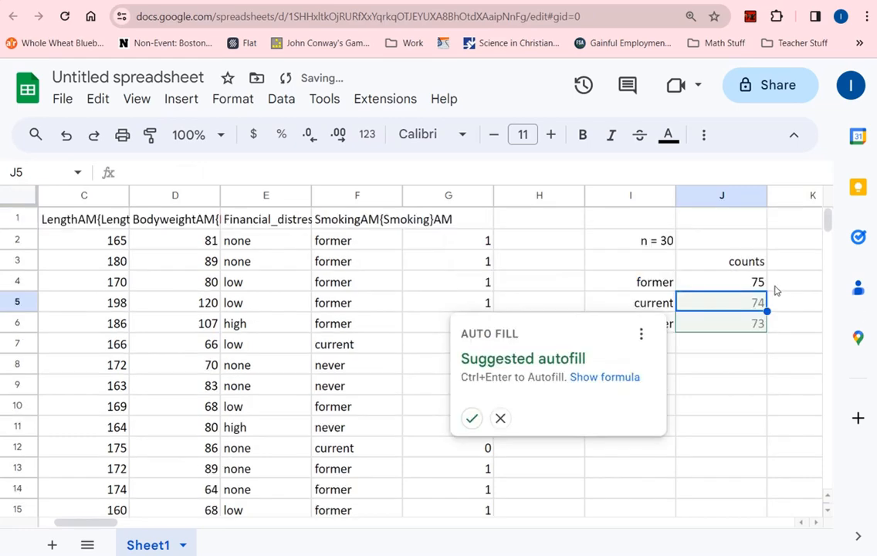
pyautogui.click(782, 280)
pyautogui.click(755, 281)
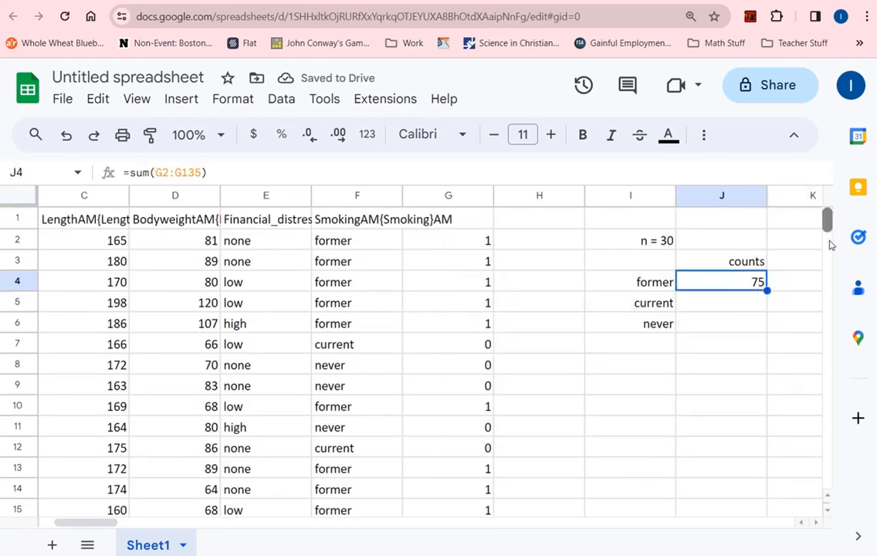
# Check the last and first data rows in column G and enter the number of records, 134, in J1.
pyautogui.moveTo(828, 224); pyautogui.dragTo(786, 284)
pyautogui.scroll(2, 505, 327)
pyautogui.click(482, 319)
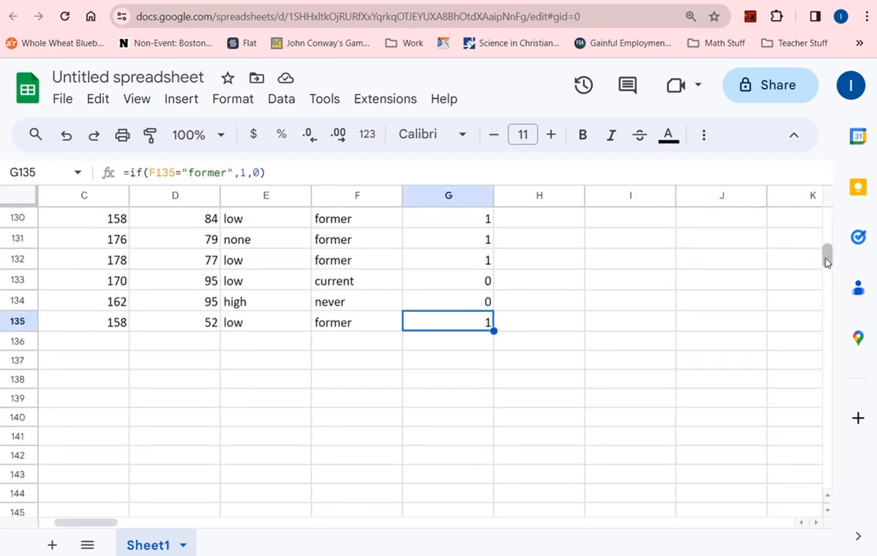
pyautogui.moveTo(827, 262); pyautogui.dragTo(828, 176)
pyautogui.click(474, 240)
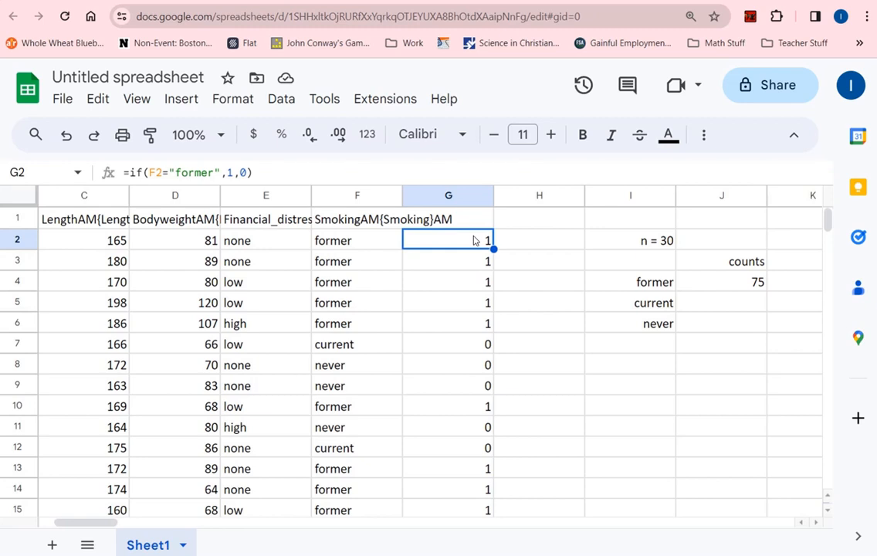
pyautogui.click(701, 241)
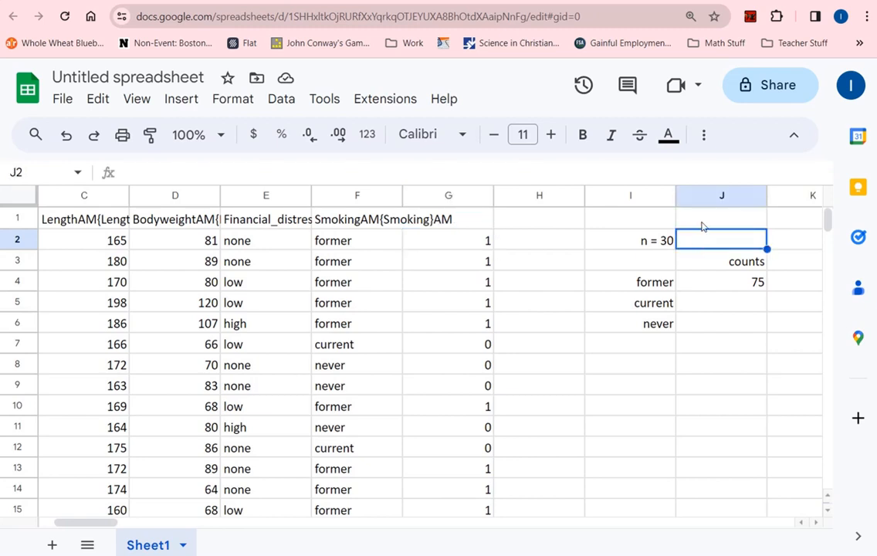
pyautogui.click(716, 220)
pyautogui.write('134')
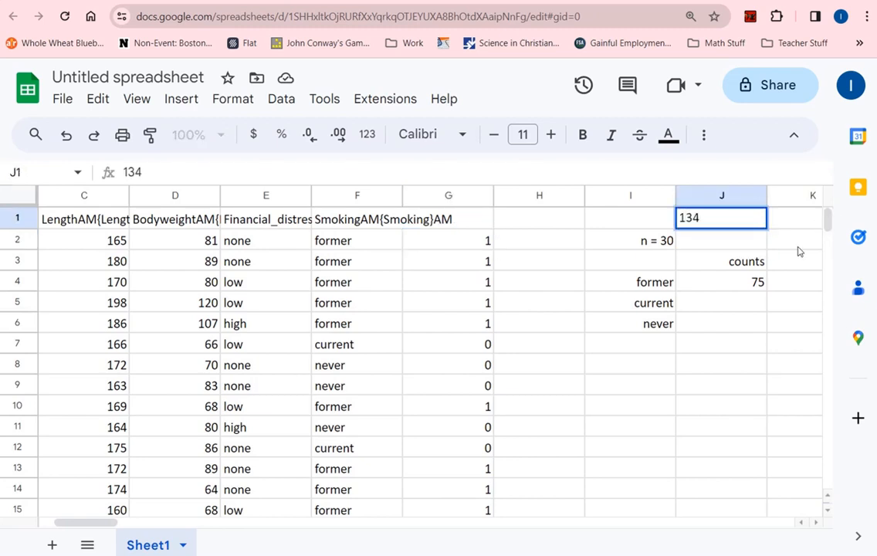
# Add the heading "percent" in K3, beside the "counts" heading.
pyautogui.click(775, 263)
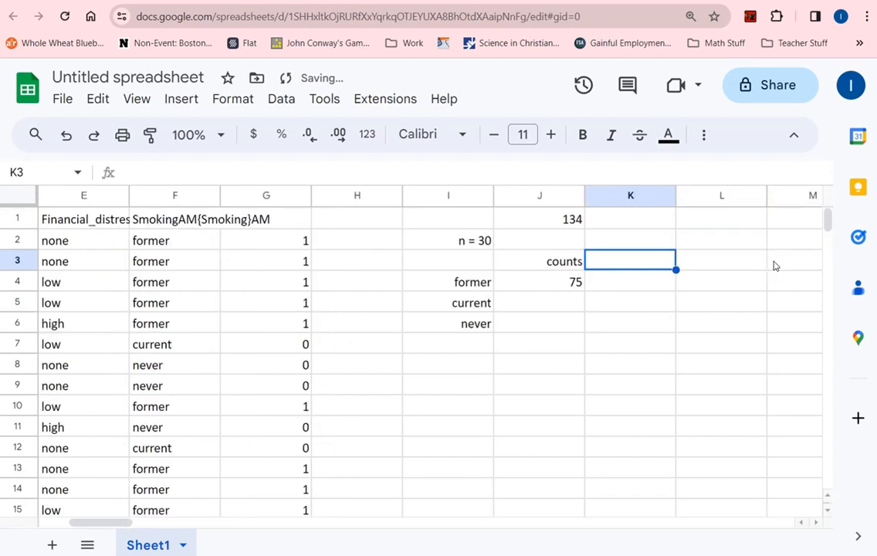
pyautogui.write('percent')
pyautogui.press('Return')
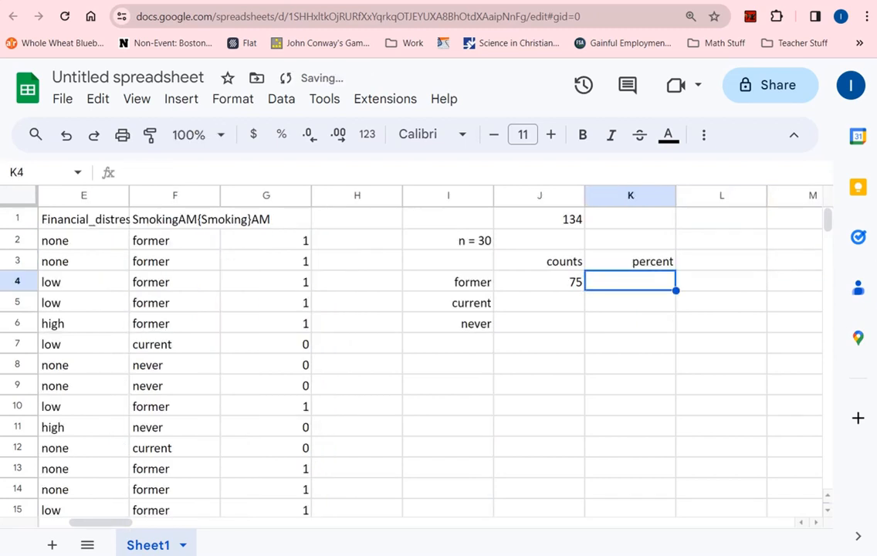
# Switch to Calculator and divide the former-smoker count 75 by the 134 records.
pyautogui.hotkey('alt', 'Tab')
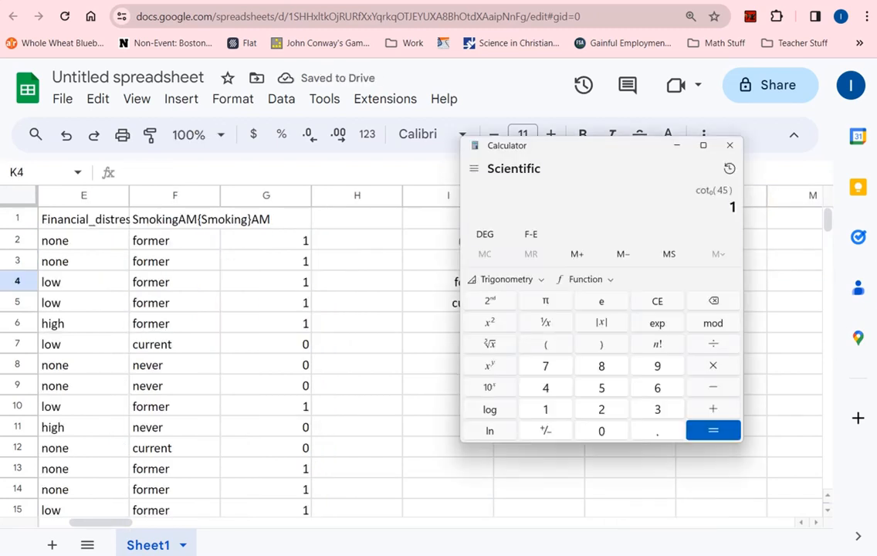
pyautogui.moveTo(613, 146); pyautogui.dragTo(162, 315)
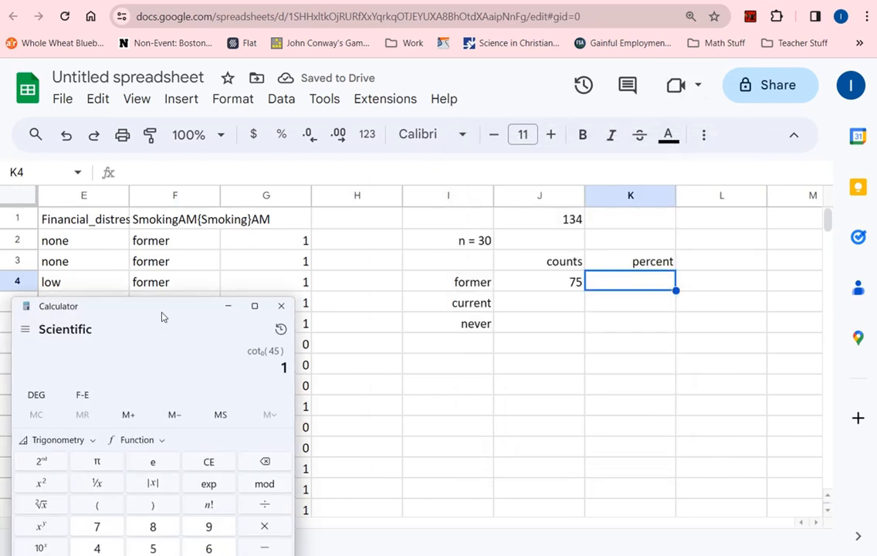
pyautogui.write('758')
pyautogui.press('BackSpace')
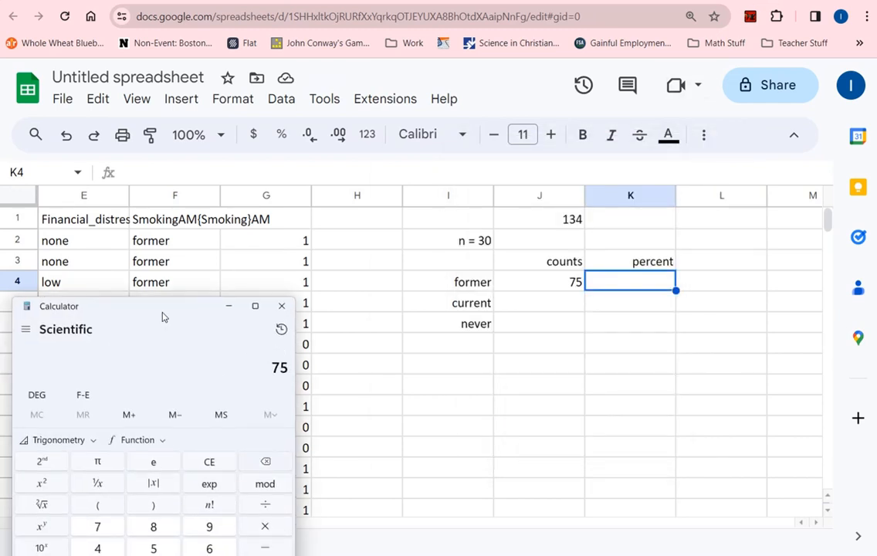
pyautogui.write('/134')
pyautogui.press('Return')
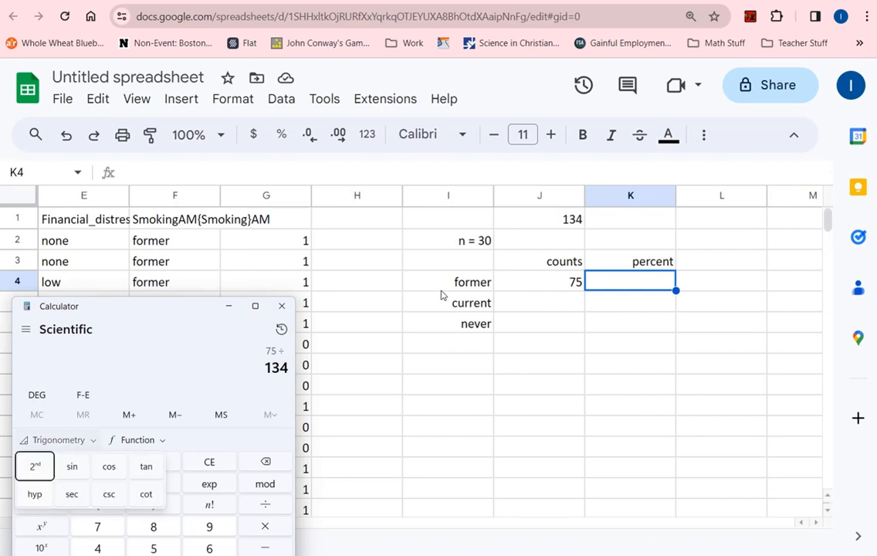
pyautogui.moveTo(171, 308); pyautogui.dragTo(209, 193)
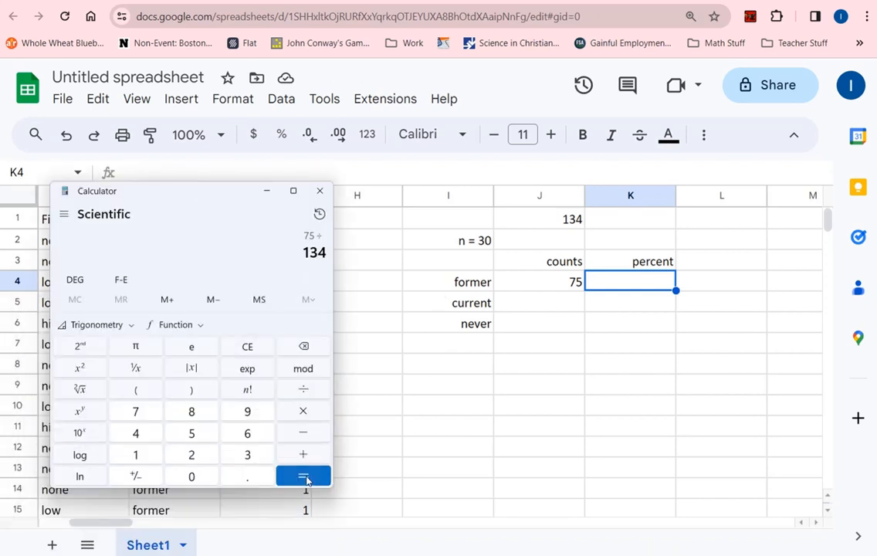
pyautogui.click(290, 475)
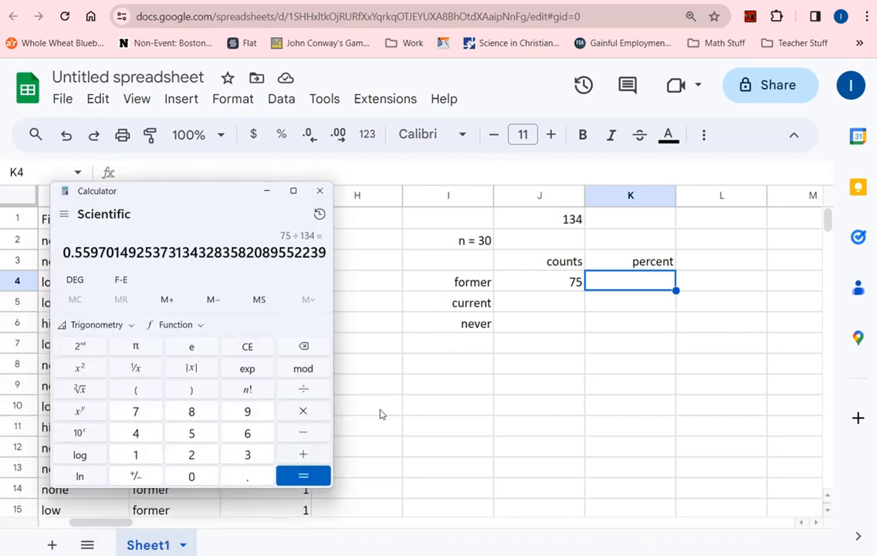
# Return to the spreadsheet and enter 0.5597 in K4 as the proportion of former smokers.
pyautogui.click(650, 288)
pyautogui.write('0.5597')
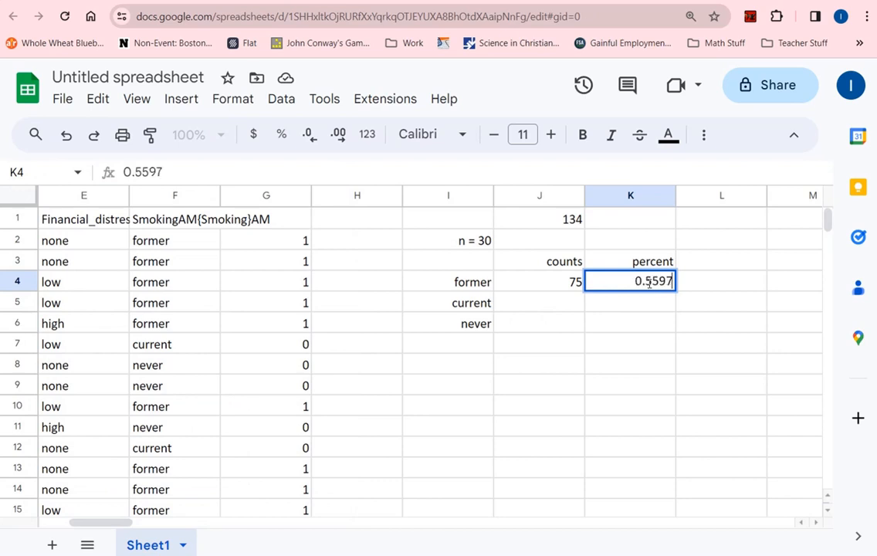
pyautogui.click(670, 263)
pyautogui.click(538, 289)
pyautogui.click(549, 309)
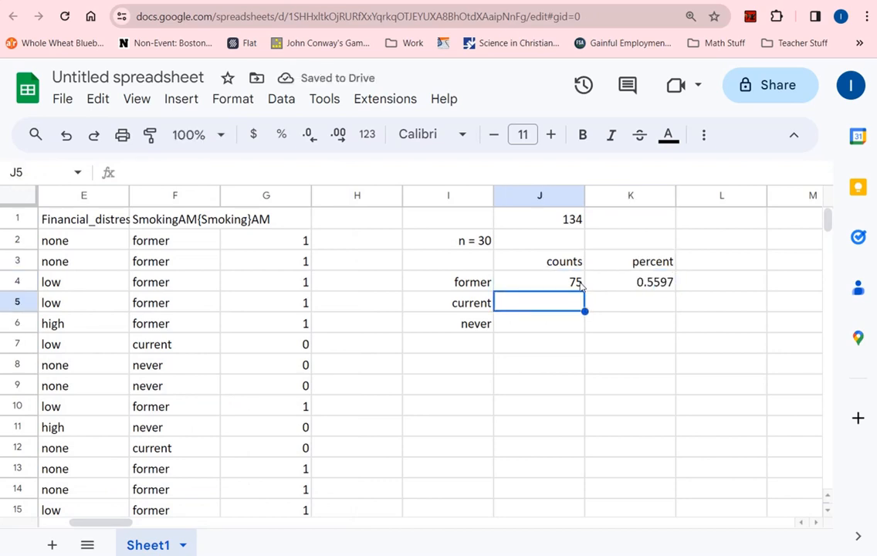
pyautogui.click(579, 284)
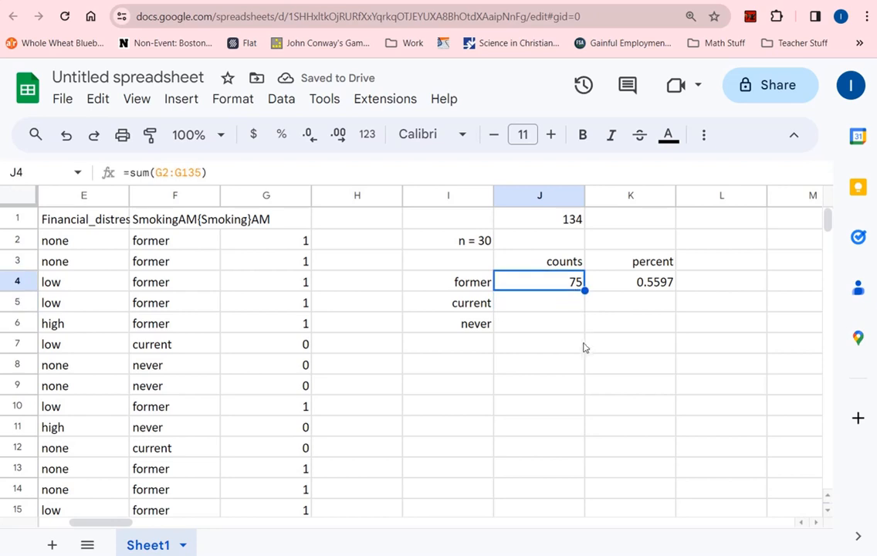
pyautogui.click(639, 287)
pyautogui.click(583, 286)
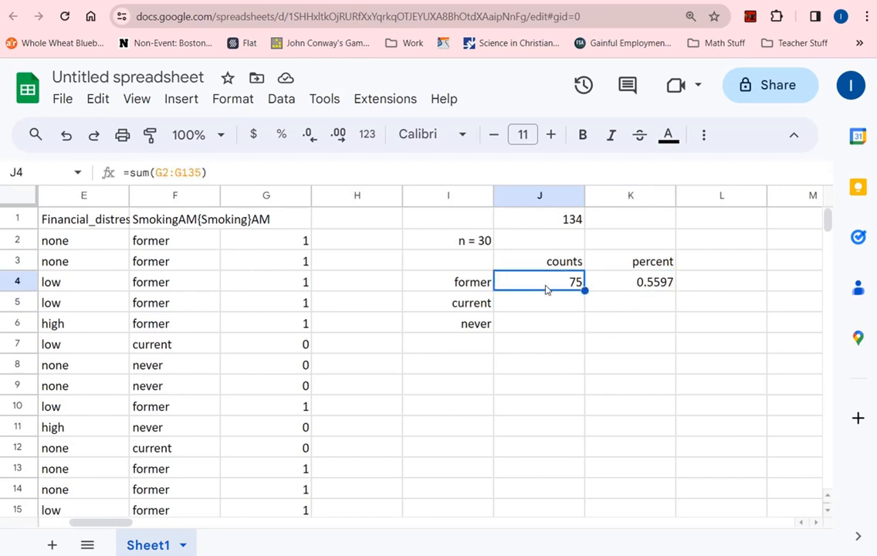
pyautogui.click(303, 246)
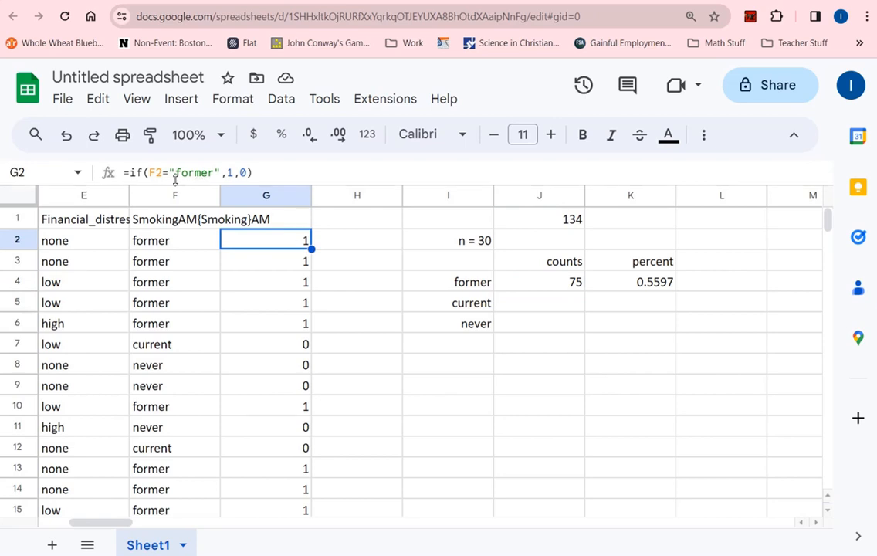
pyautogui.moveTo(213, 172); pyautogui.dragTo(175, 173)
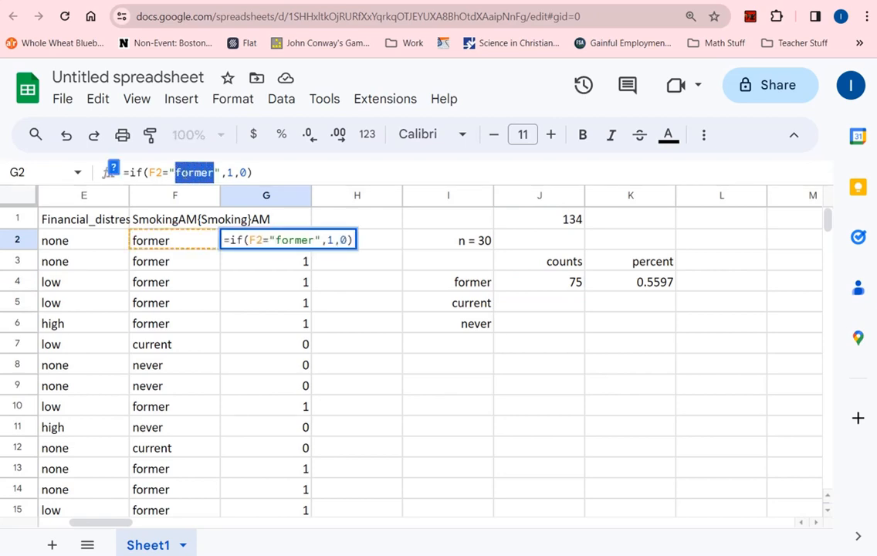
pyautogui.write('current')
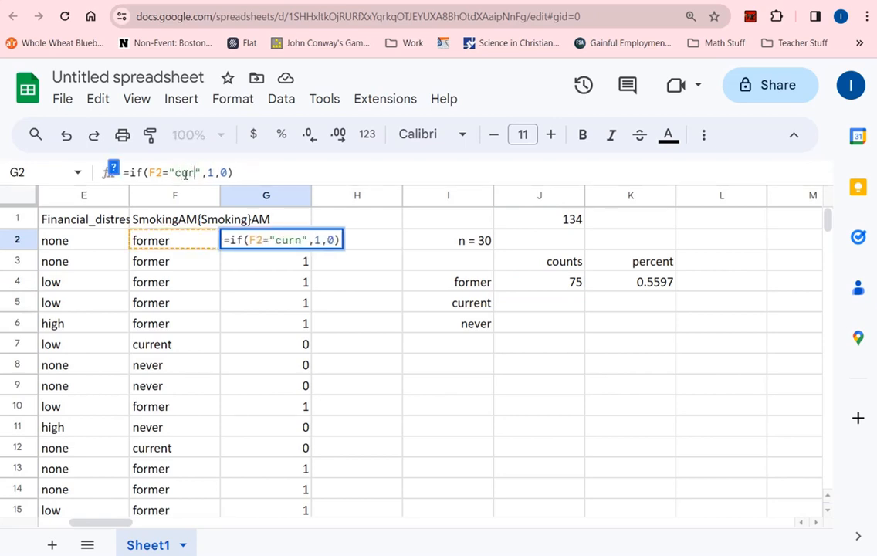
pyautogui.press('Return')
pyautogui.click(304, 248)
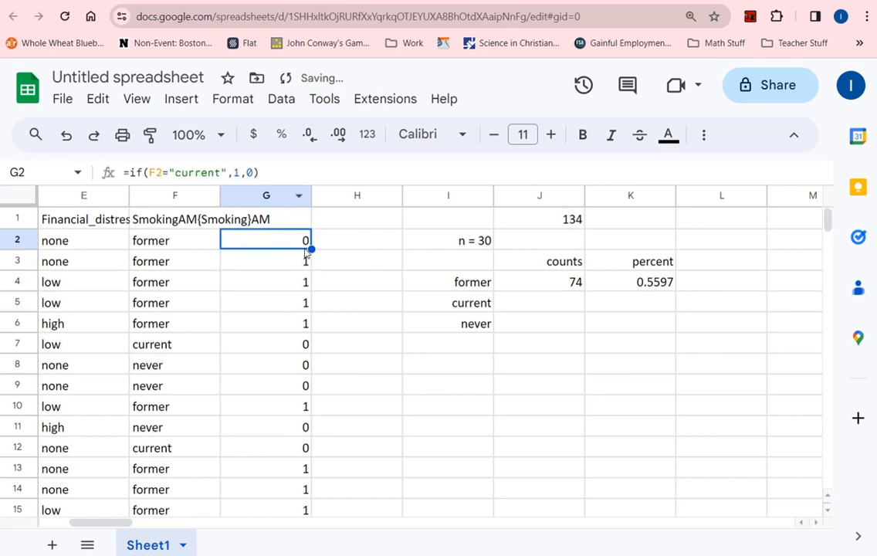
pyautogui.moveTo(311, 248); pyautogui.dragTo(309, 390)
pyautogui.click(545, 287)
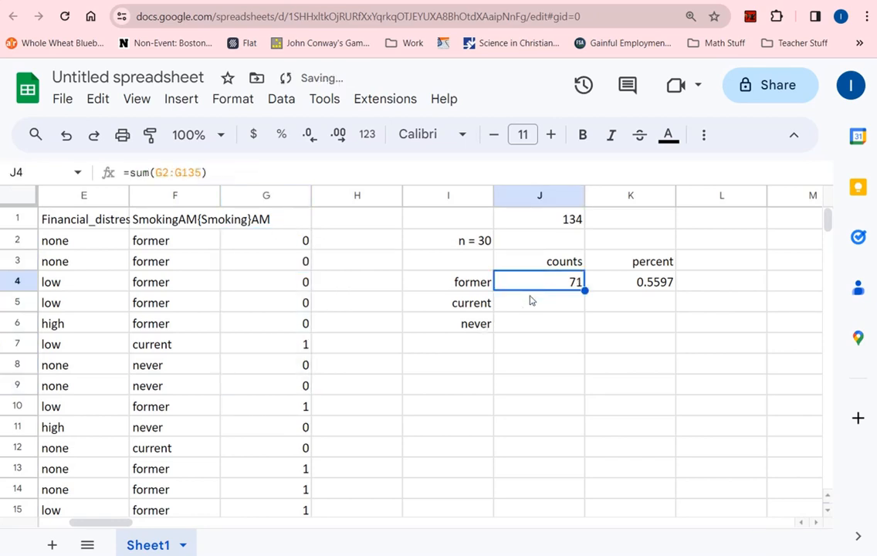
pyautogui.click(340, 265)
pyautogui.hotkey('ctrl', 'z')
pyautogui.hotkey('ctrl', 'z')
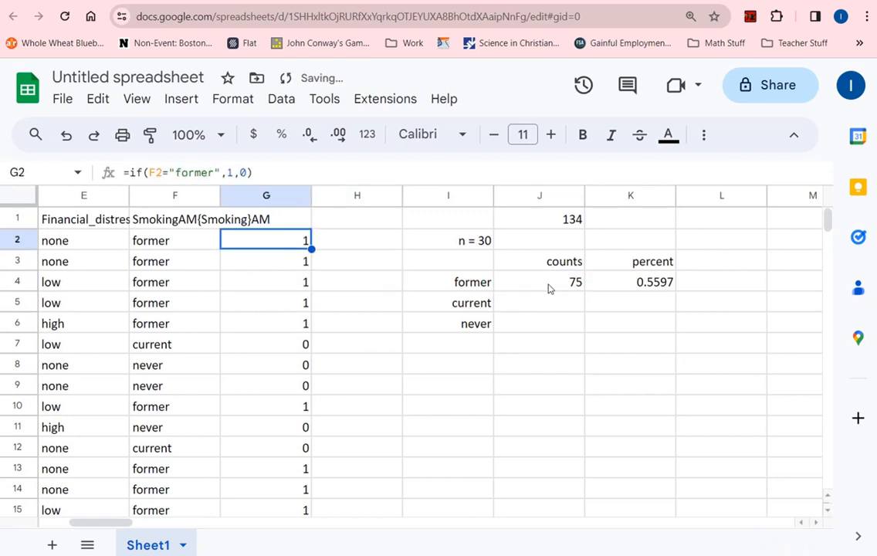
# Replace the SUM formula in J4 with its static value, using a values-only paste over the same cell.
pyautogui.click(549, 288)
pyautogui.rightClick(578, 281)
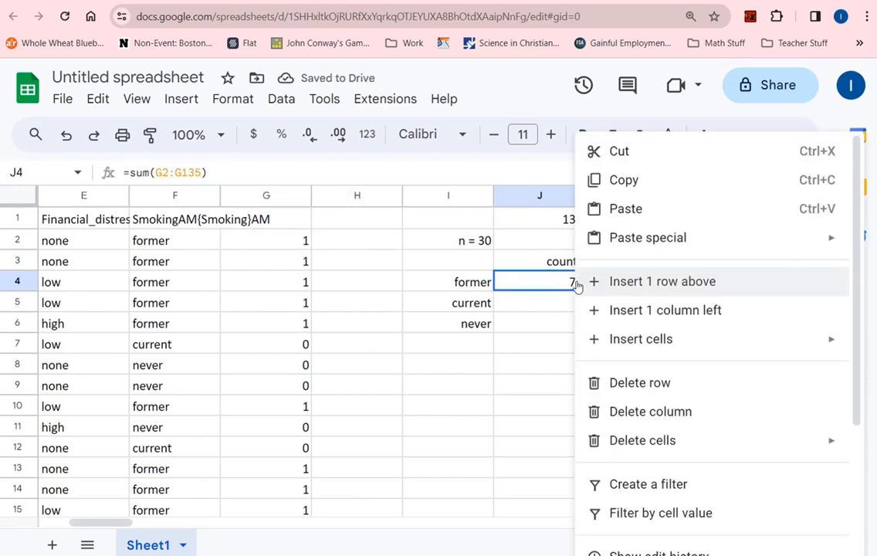
pyautogui.click(637, 184)
pyautogui.rightClick(551, 282)
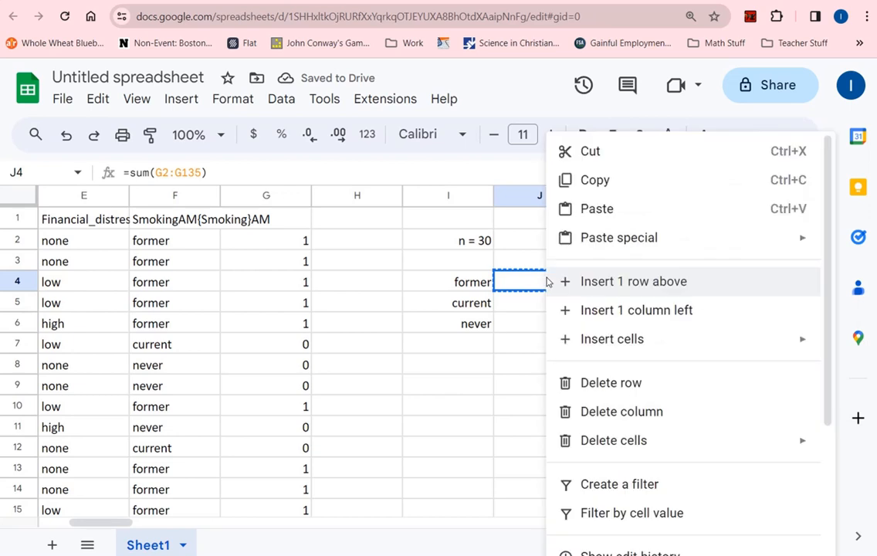
pyautogui.moveTo(575, 237)
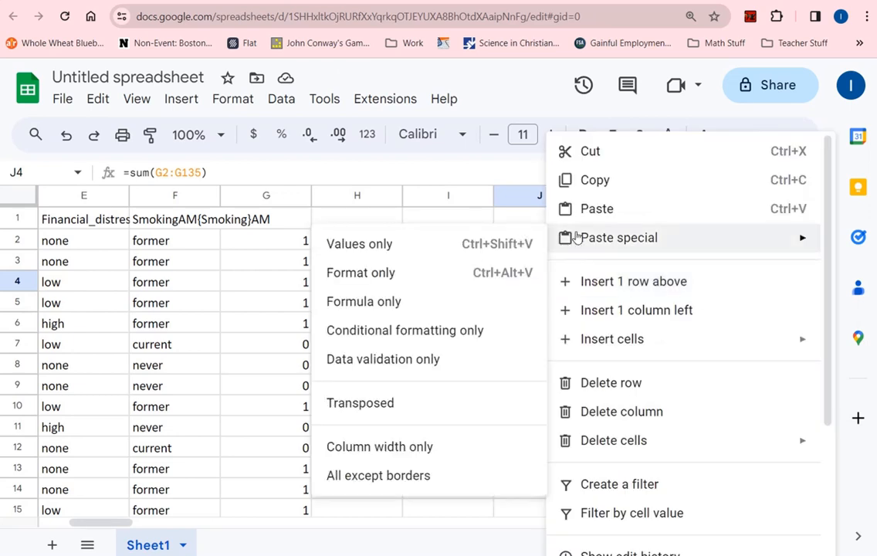
pyautogui.click(382, 249)
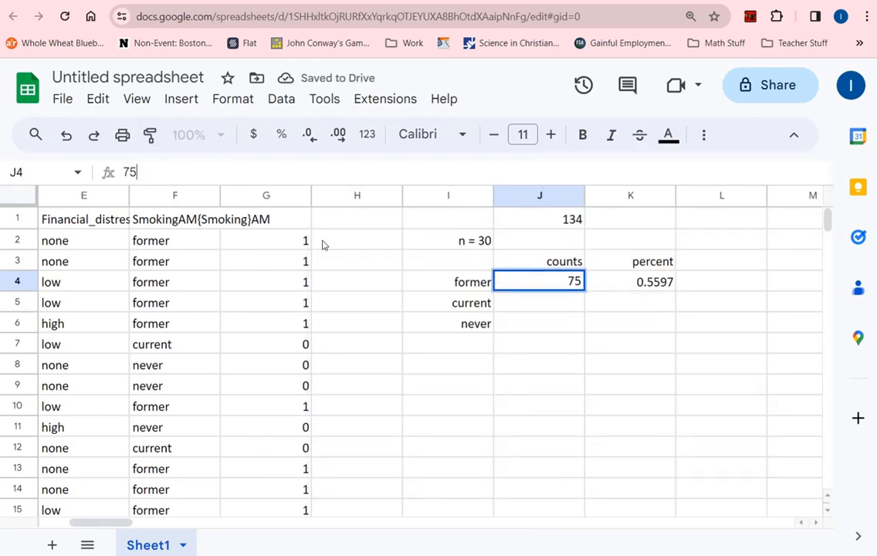
pyautogui.click(519, 301)
# Change the formula in G2 to =if(F2="current",1,0) and fill it down column G to row 135.
pyautogui.click(294, 247)
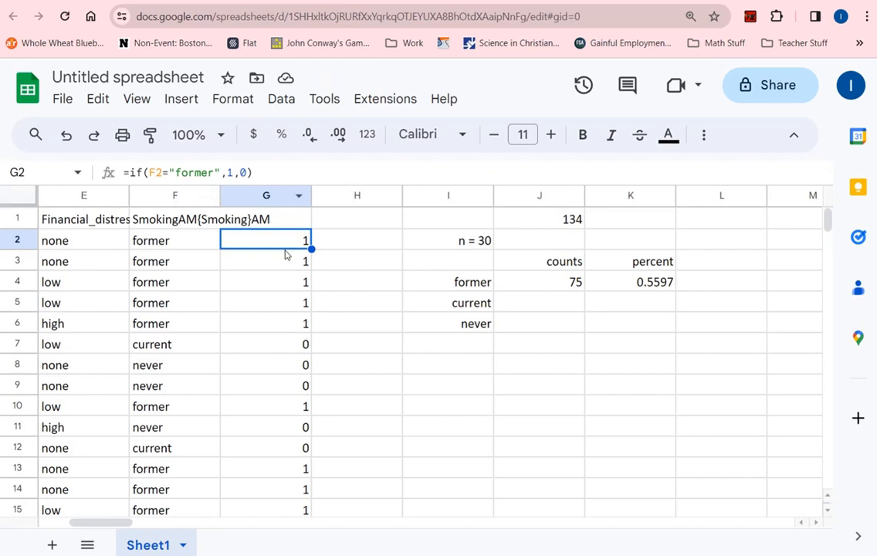
pyautogui.moveTo(215, 174); pyautogui.dragTo(175, 175)
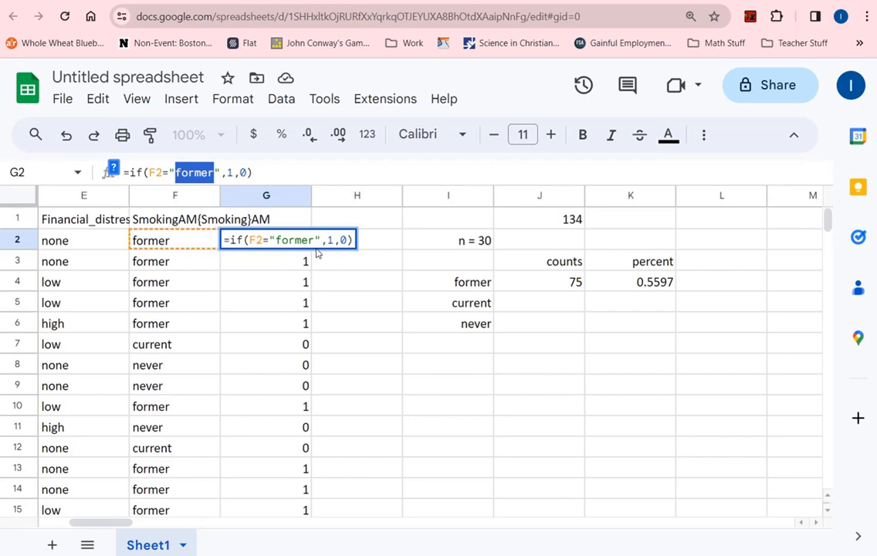
pyautogui.write('current')
pyautogui.press('Return')
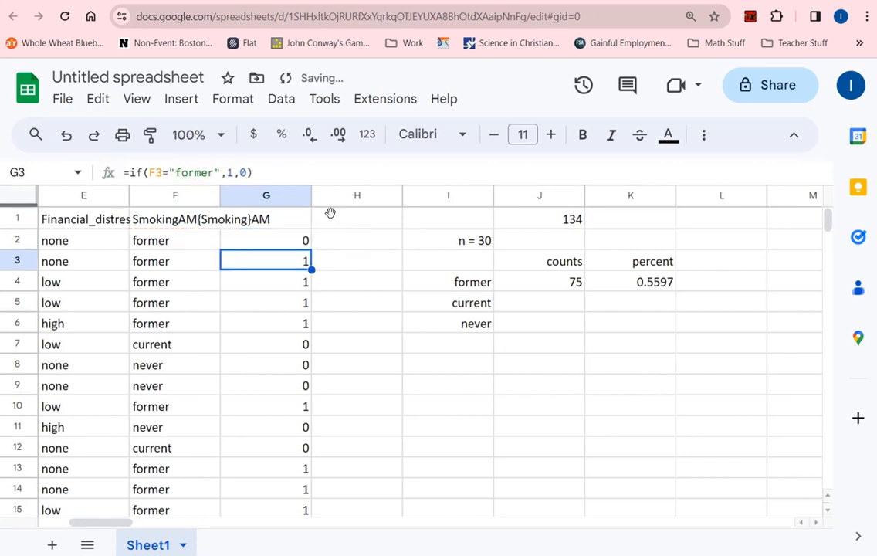
pyautogui.press('Up')
pyautogui.moveTo(310, 251); pyautogui.dragTo(285, 266)
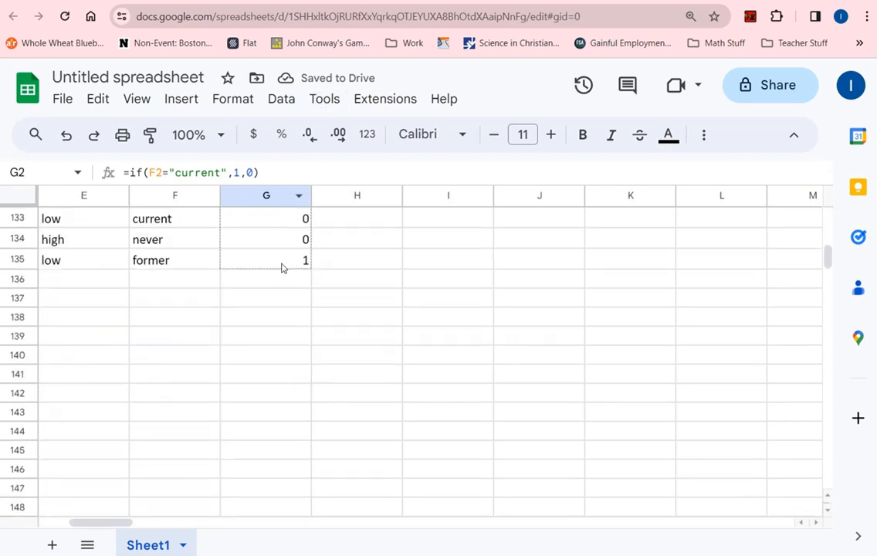
# Enter =sum(g2:g135) in J5 to count the current smokers.
pyautogui.scroll(20, 770, 282)
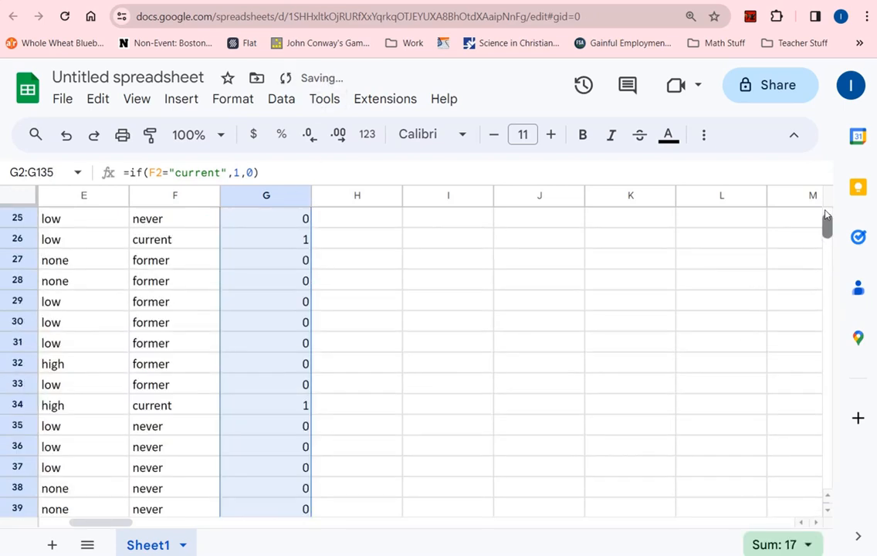
pyautogui.click(569, 309)
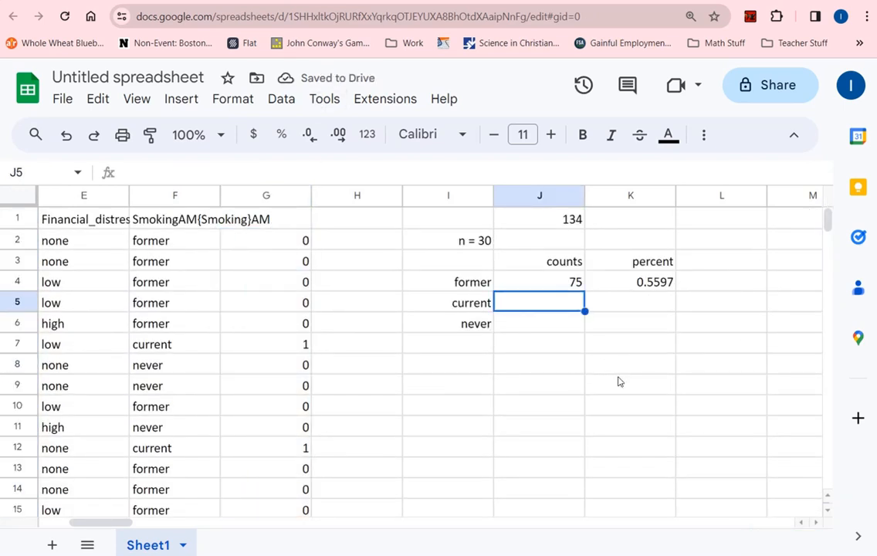
pyautogui.write('=s')
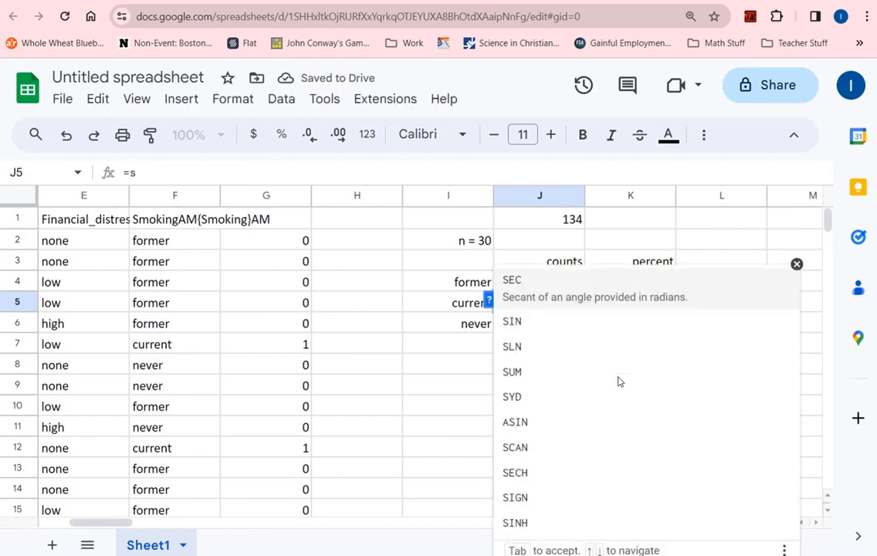
pyautogui.write('um')
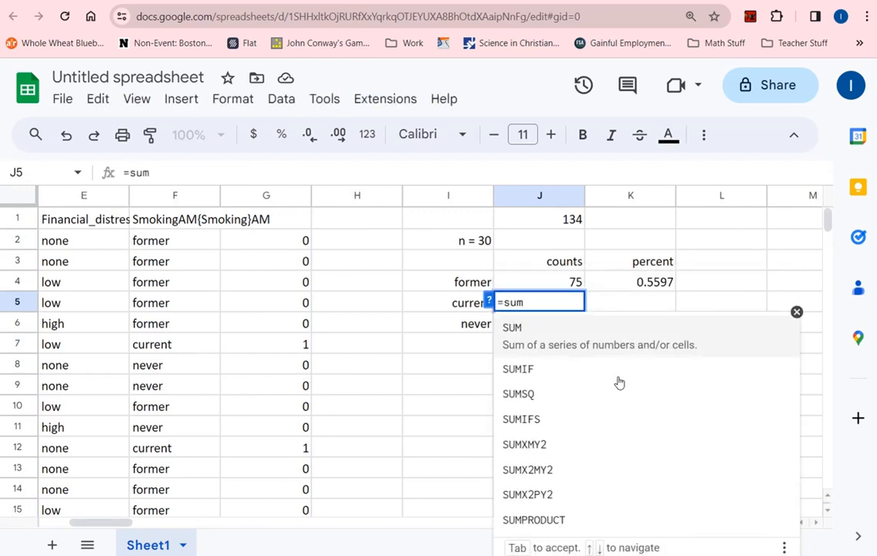
pyautogui.write('(g2')
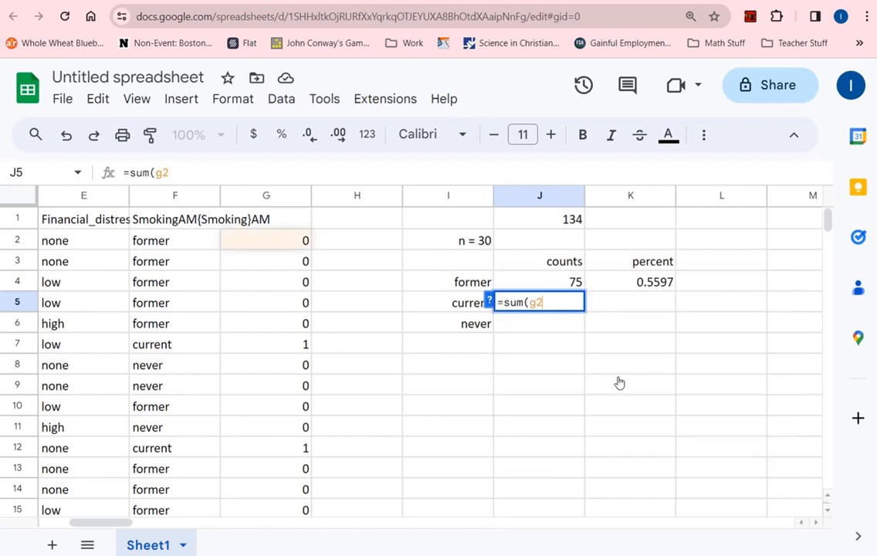
pyautogui.write(':g1354')
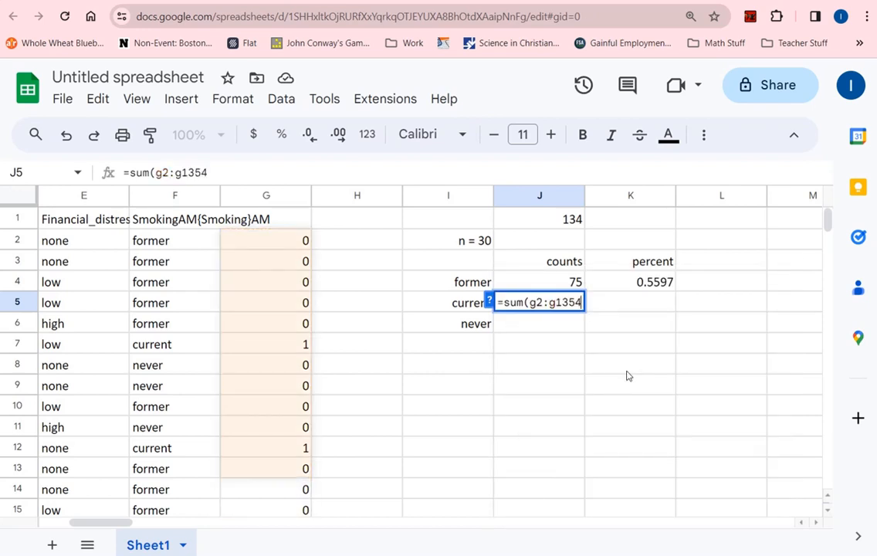
pyautogui.press('BackSpace')
pyautogui.write(')')
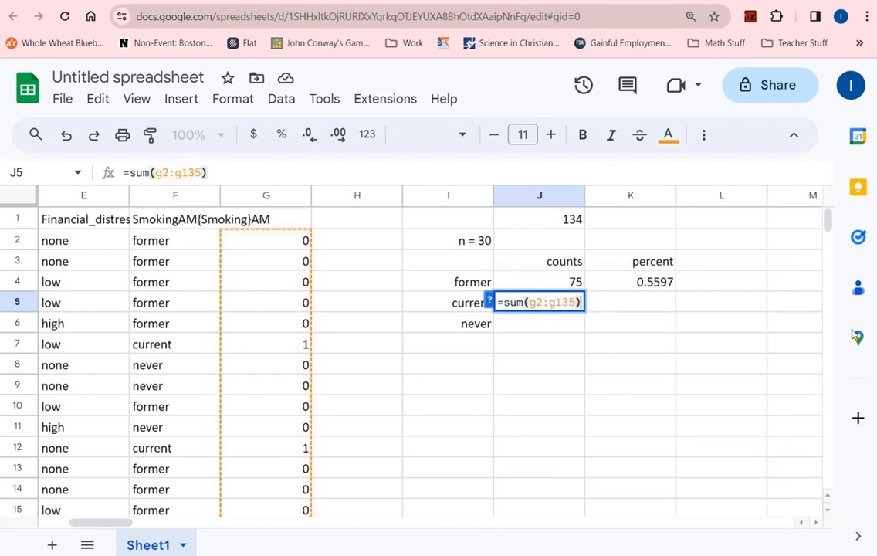
pyautogui.moveTo(827, 220)
pyautogui.mouseDown()
pyautogui.moveTo(828, 302)
pyautogui.moveTo(827, 220)
pyautogui.mouseUp()
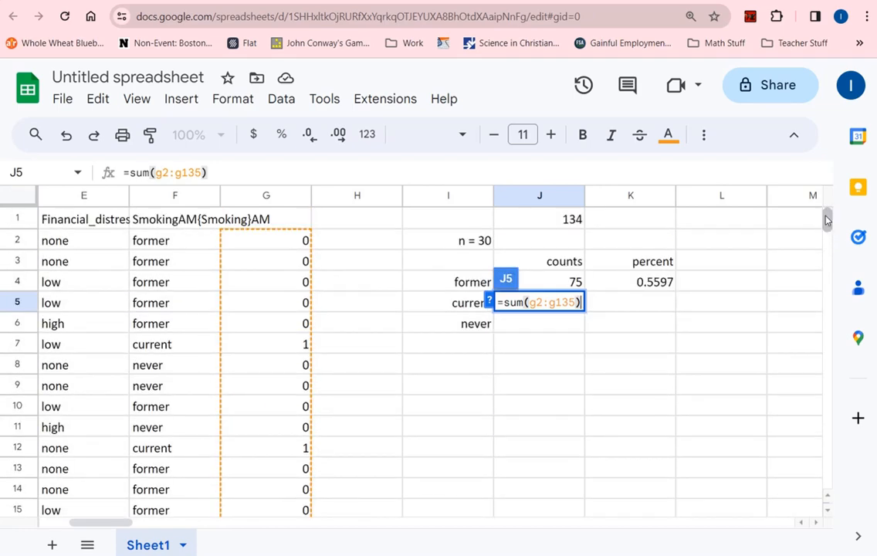
pyautogui.press('Return')
# Convert the current-smoker count in J5 from a formula to a static value by pasting values only.
pyautogui.click(548, 301)
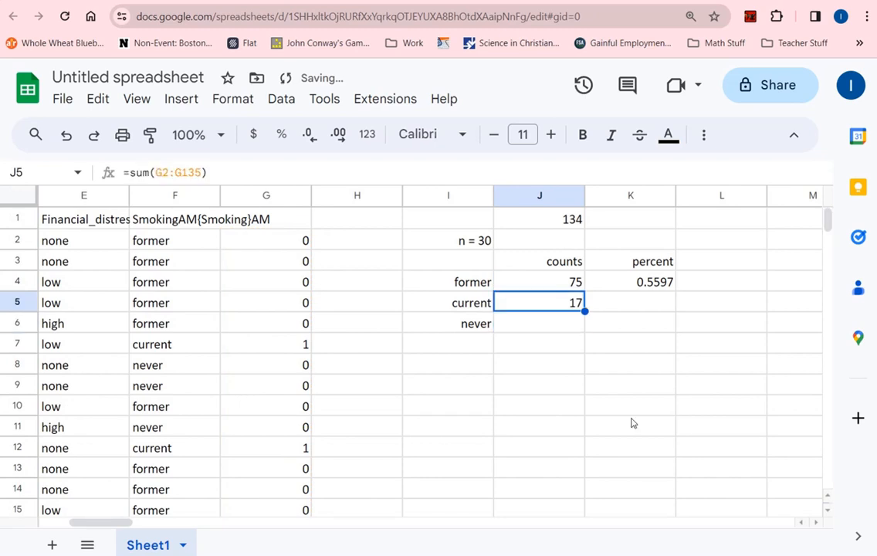
pyautogui.rightClick(564, 307)
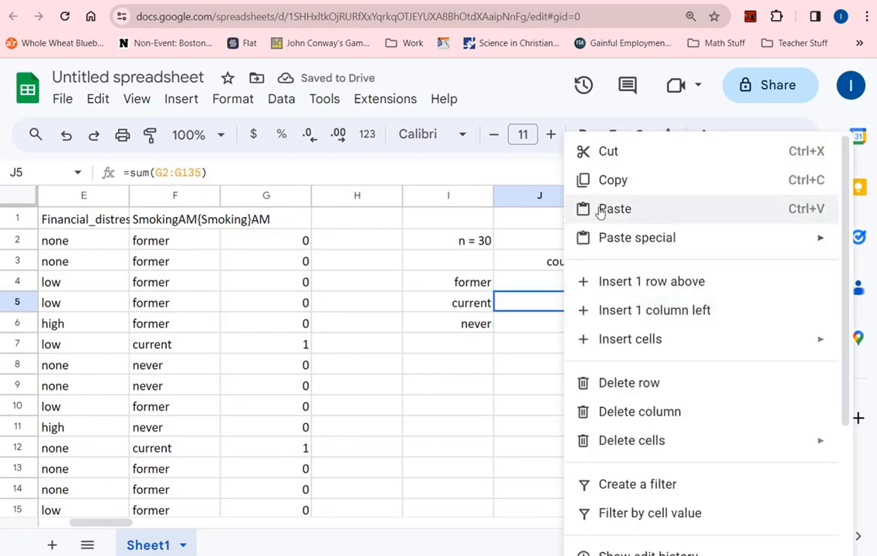
pyautogui.click(605, 186)
pyautogui.rightClick(543, 297)
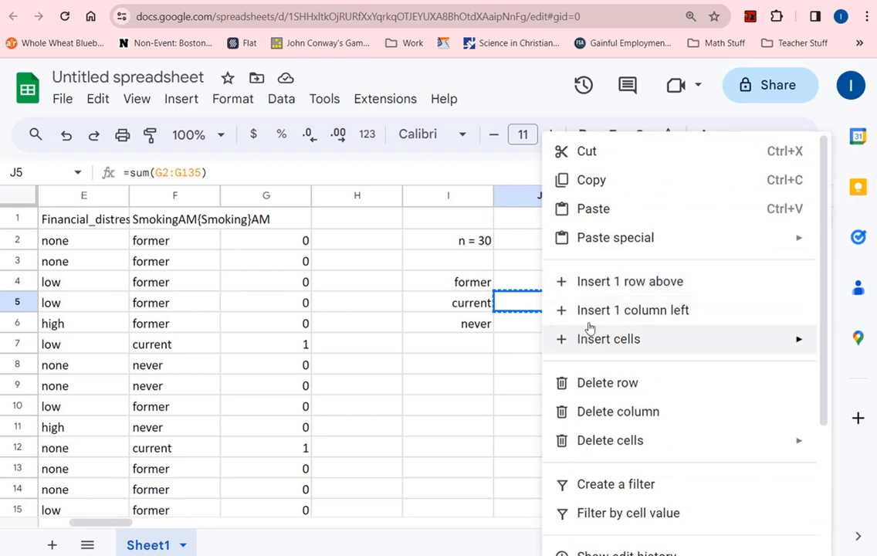
pyautogui.moveTo(616, 243)
pyautogui.click(422, 246)
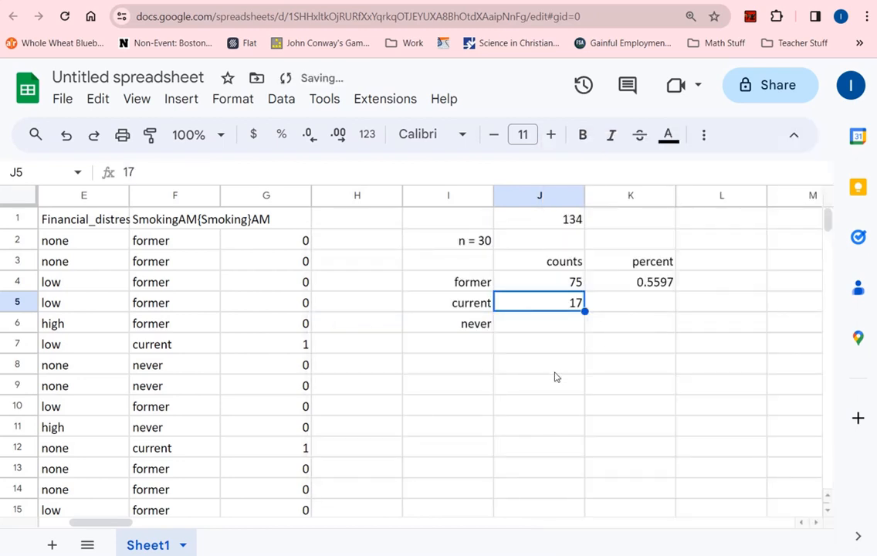
# Select K5 for the current-smoker proportion, then switch to Calculator and divide 17 by 134.
pyautogui.click(633, 305)
pyautogui.hotkey('alt', 'Tab')
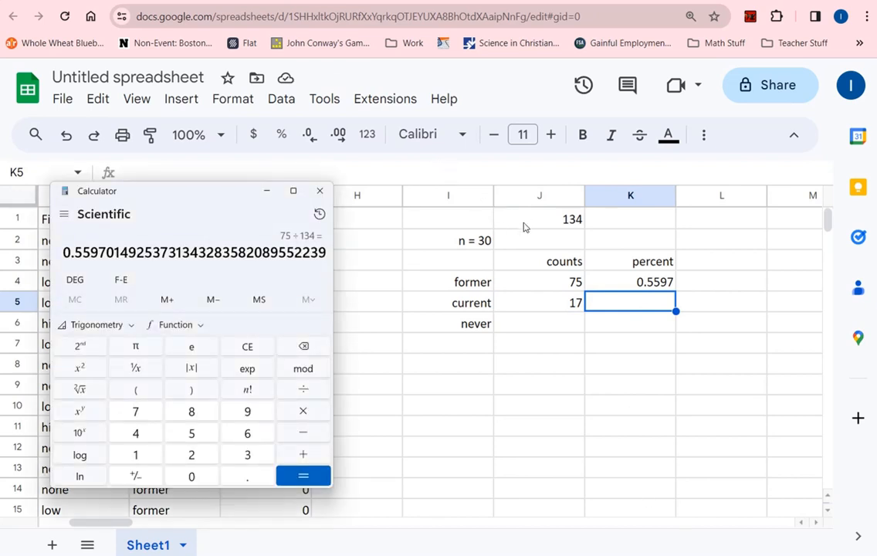
pyautogui.write('17/134')
pyautogui.press('Return')
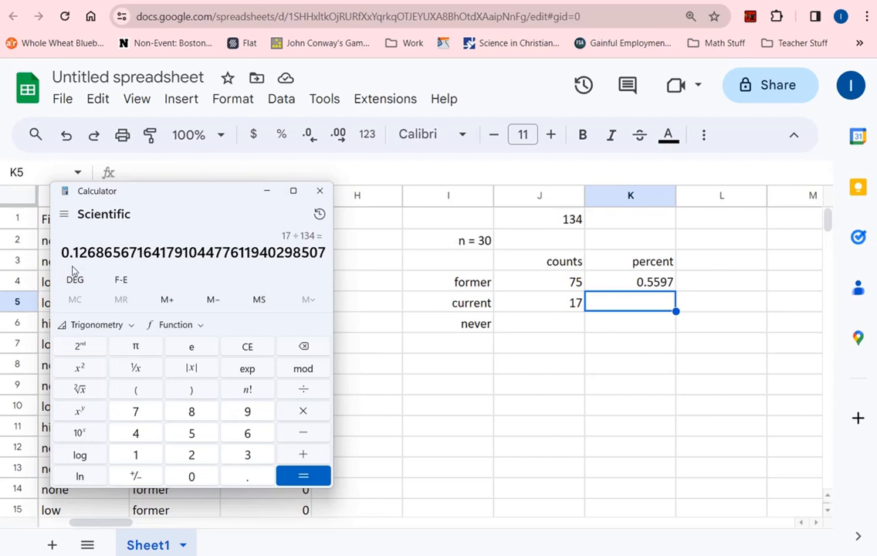
# Copy the leading digits 0.12686567 of the Calculator result and paste them into K5 of the spreadsheet.
pyautogui.moveTo(142, 254); pyautogui.dragTo(61, 253)
pyautogui.click(630, 299)
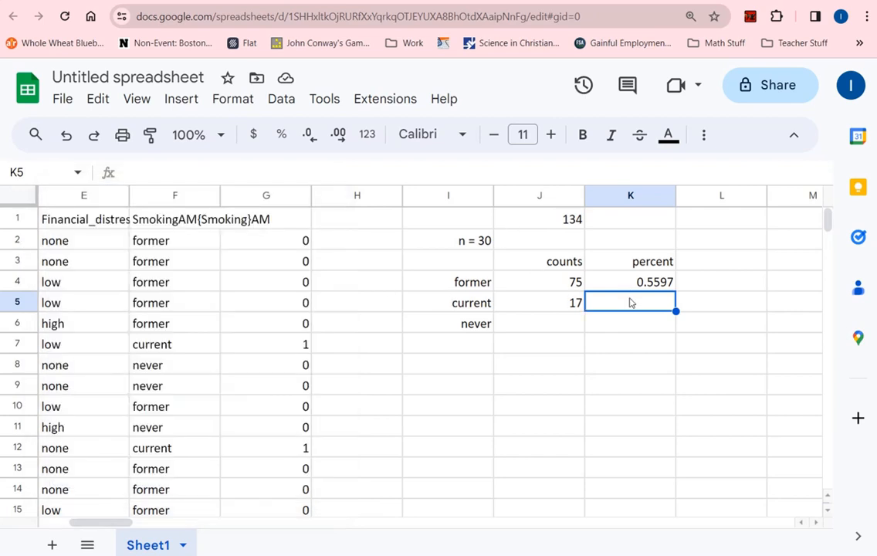
pyautogui.hotkey('ctrl', 'v')
# Change the formula in G2 to =if(F2="never",1,0) so that it flags never smokers.
pyautogui.click(521, 329)
pyautogui.click(286, 242)
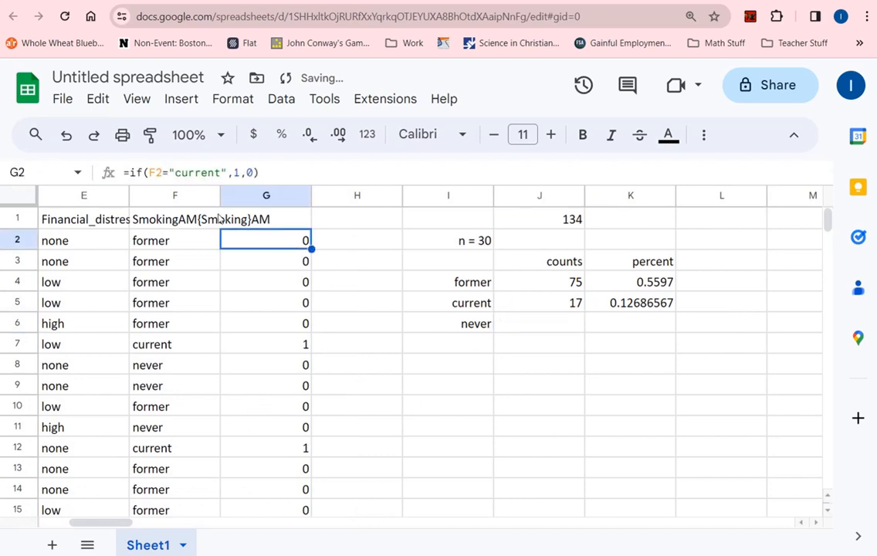
pyautogui.moveTo(224, 172); pyautogui.dragTo(176, 173)
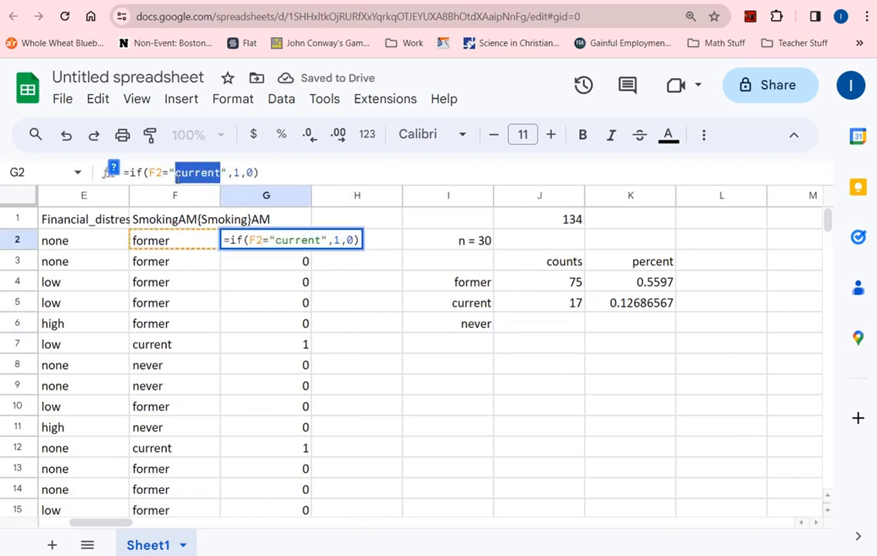
pyautogui.write('never')
pyautogui.press('Return')
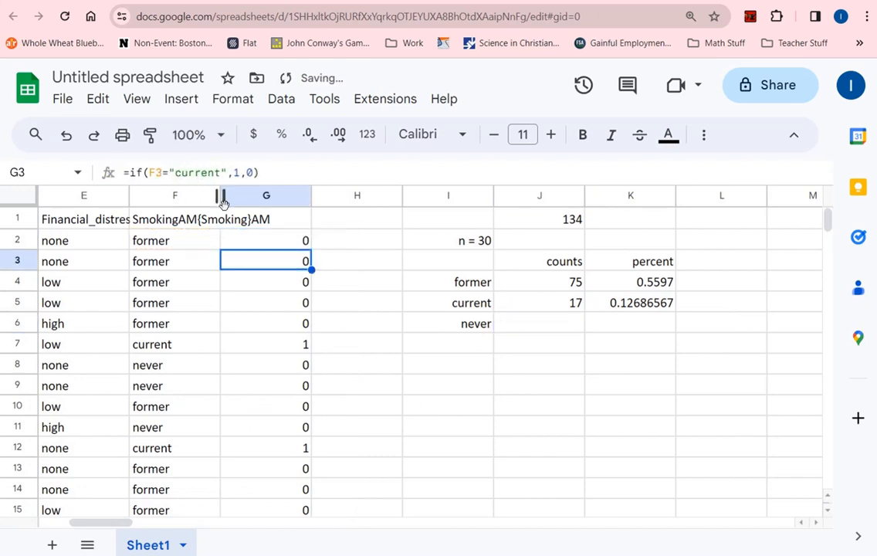
# Fill the G2 formula down column G through row 135 and check the flags beside the first never entries.
pyautogui.click(283, 241)
pyautogui.rightClick(309, 247)
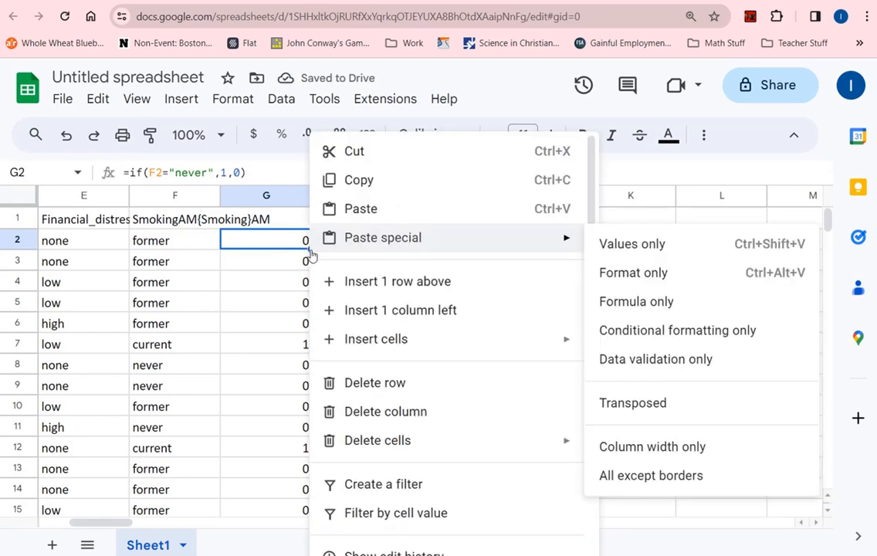
pyautogui.click(307, 265)
pyautogui.click(310, 246)
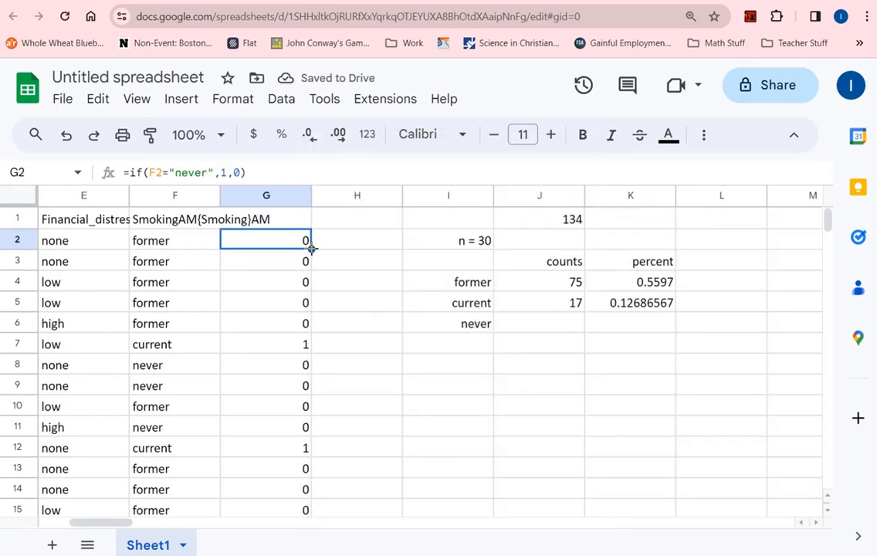
pyautogui.moveTo(311, 247); pyautogui.dragTo(299, 426)
pyautogui.click(446, 405)
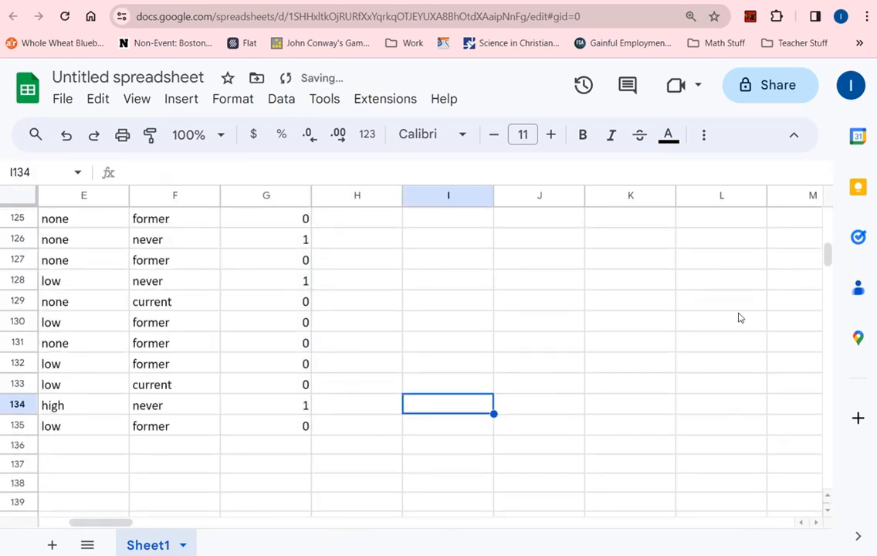
pyautogui.moveTo(828, 259); pyautogui.dragTo(830, 180)
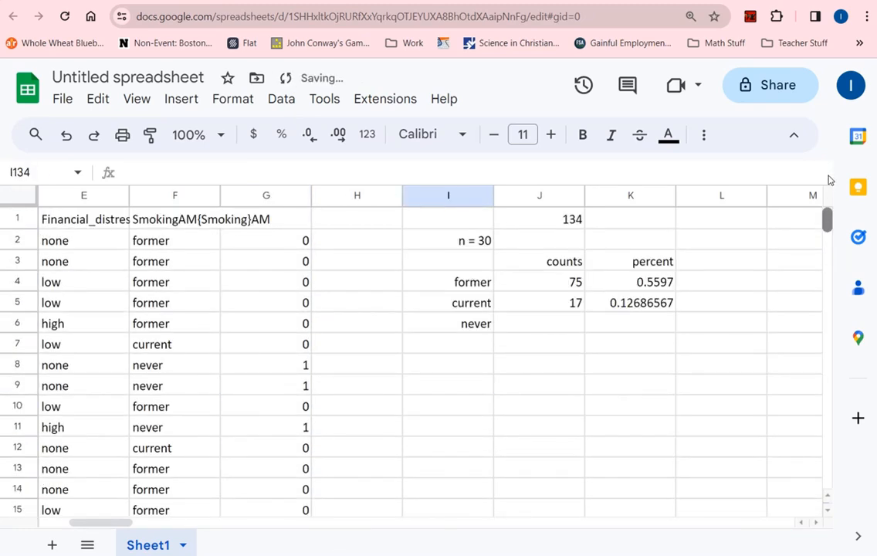
pyautogui.click(276, 364)
pyautogui.click(193, 386)
pyautogui.click(240, 386)
pyautogui.click(202, 427)
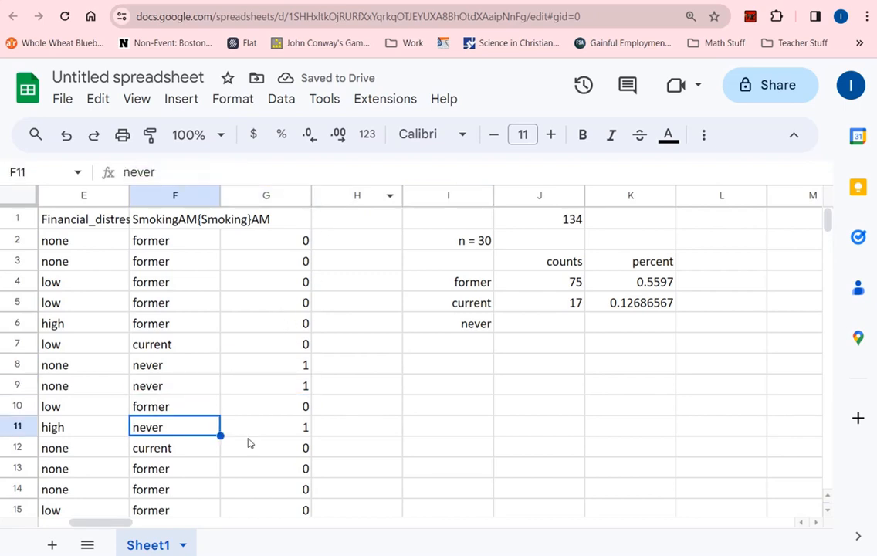
pyautogui.click(249, 429)
# Enter =sum(g2:g135) in J6 to count the never smokers.
pyautogui.click(536, 344)
pyautogui.press('Up')
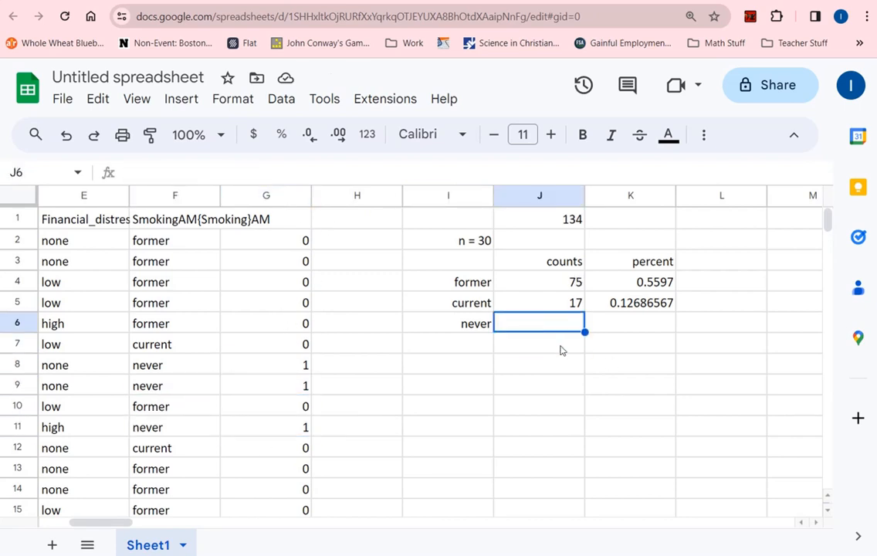
pyautogui.write('=sum(g2:g')
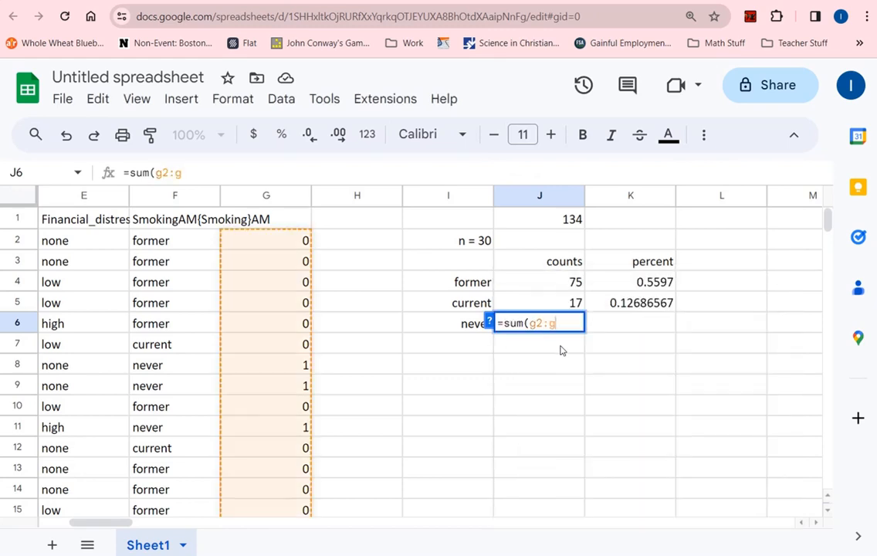
pyautogui.write('134)')
pyautogui.press('Return')
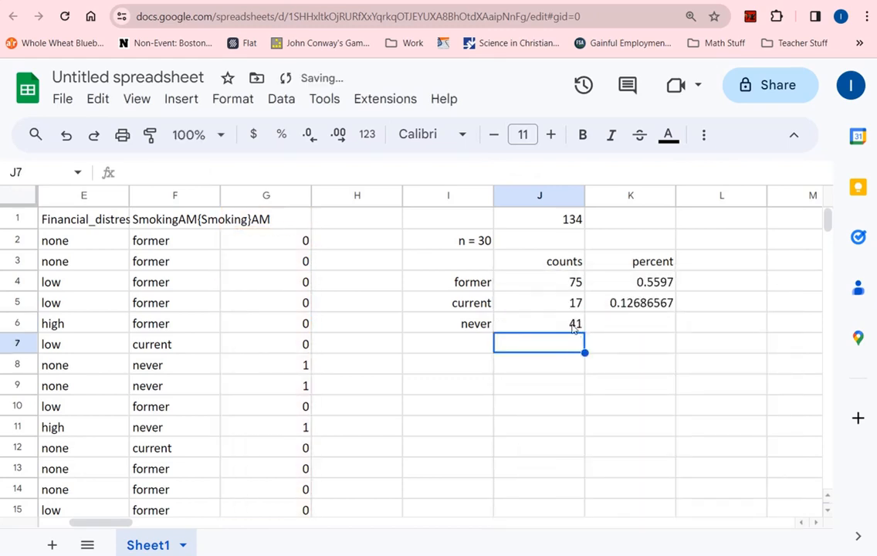
# Convert the never-smoker count in J6 from a formula to a static value by pasting values only.
pyautogui.click(574, 328)
pyautogui.hotkey('ctrl', 'c')
pyautogui.rightClick(574, 324)
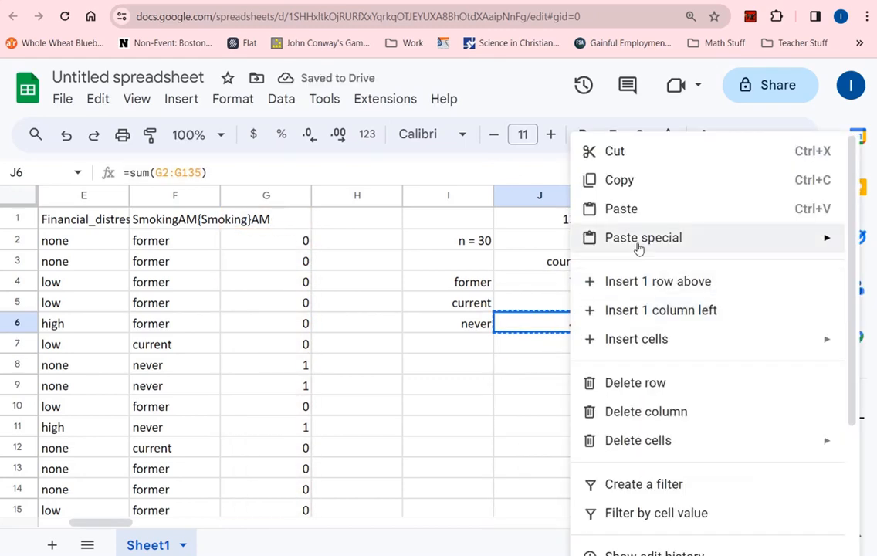
pyautogui.moveTo(641, 239)
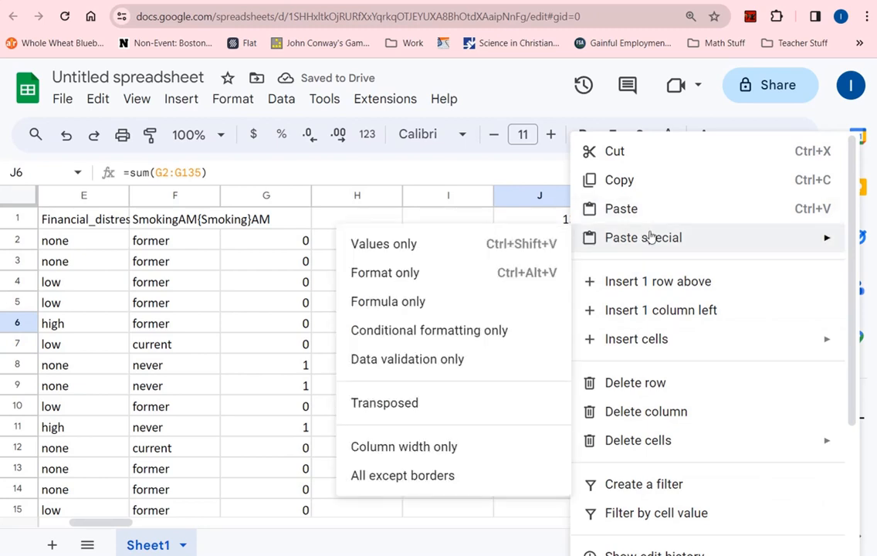
pyautogui.click(386, 246)
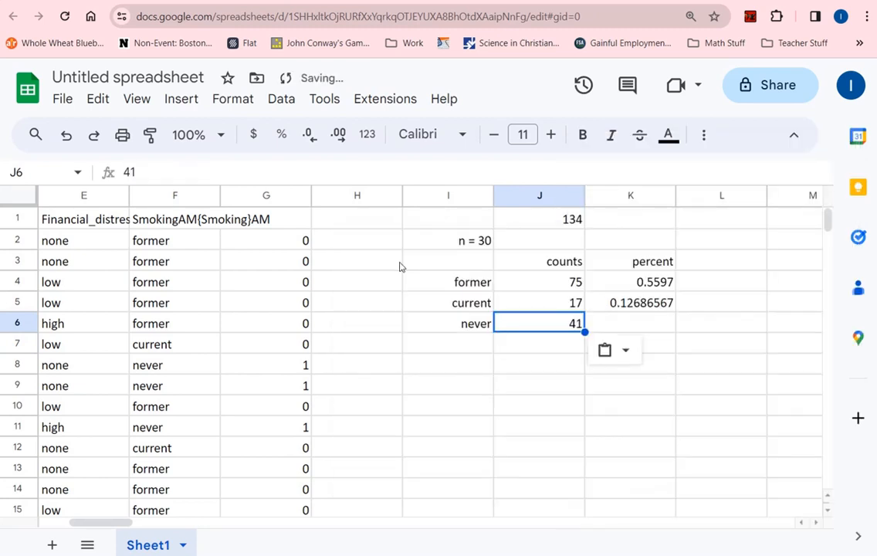
# Select K6 for the never-smoker proportion, and switch to Calculator to divide 41 by 134.
pyautogui.click(631, 323)
pyautogui.hotkey('alt', 'Tab')
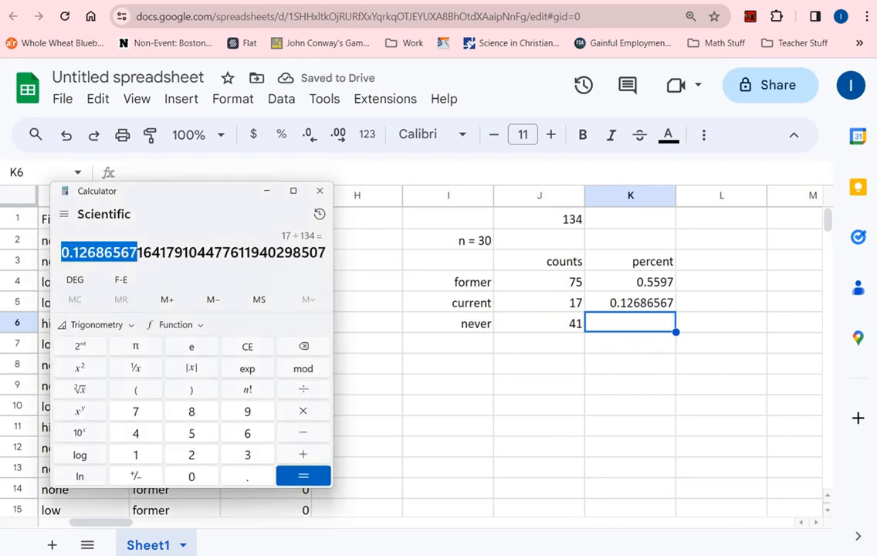
pyautogui.write('41')
pyautogui.write('/1')
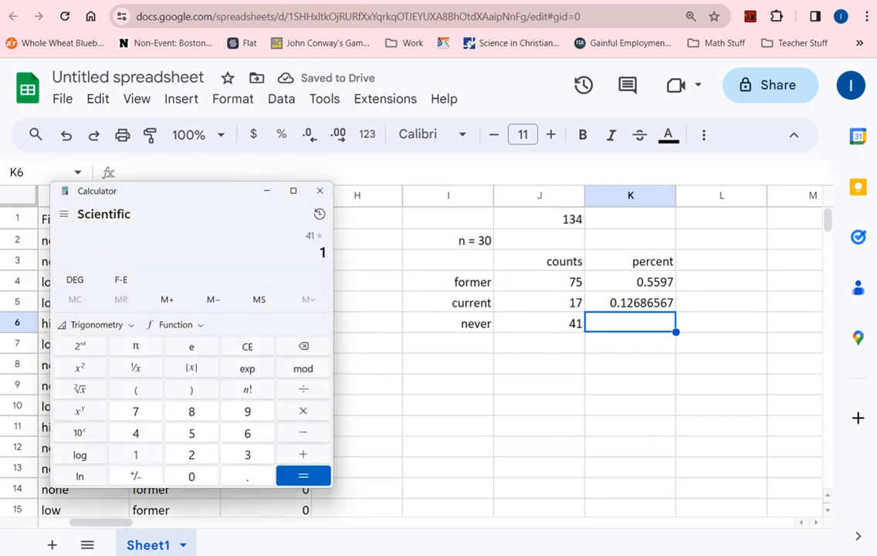
pyautogui.write('34')
pyautogui.press('Return')
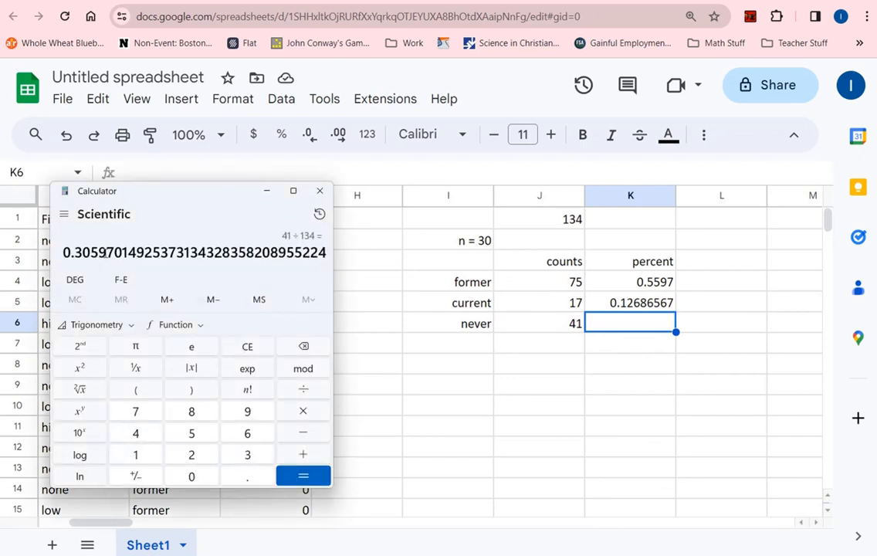
# Copy the leading digits 0.30597 of the Calculator result and paste them into K6 of the spreadsheet.
pyautogui.moveTo(114, 255); pyautogui.dragTo(62, 253)
pyautogui.hotkey('ctrl', 'c')
pyautogui.click(613, 323)
pyautogui.hotkey('ctrl', 'v')
pyautogui.click(602, 406)
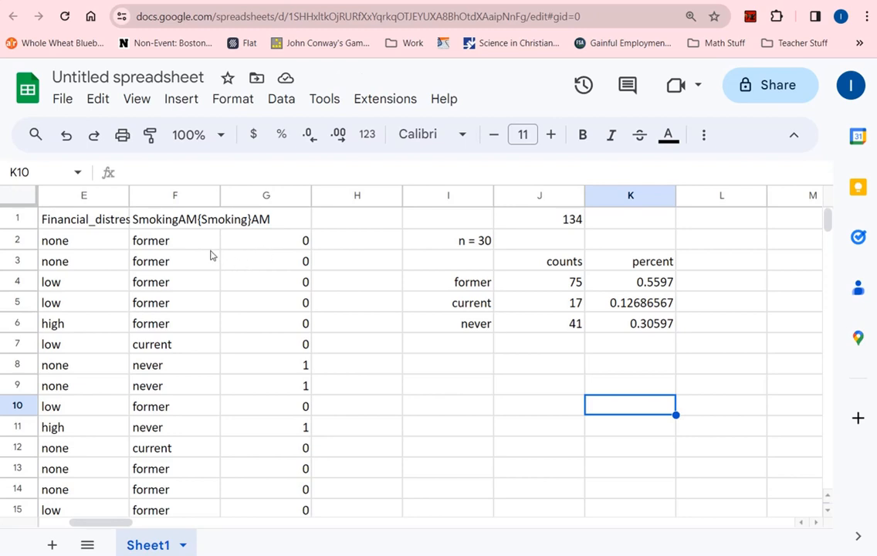
# Switch to Calculator, multiply 134 by the former-smoker proportion 0.5597 and clear the result.
pyautogui.click(198, 246)
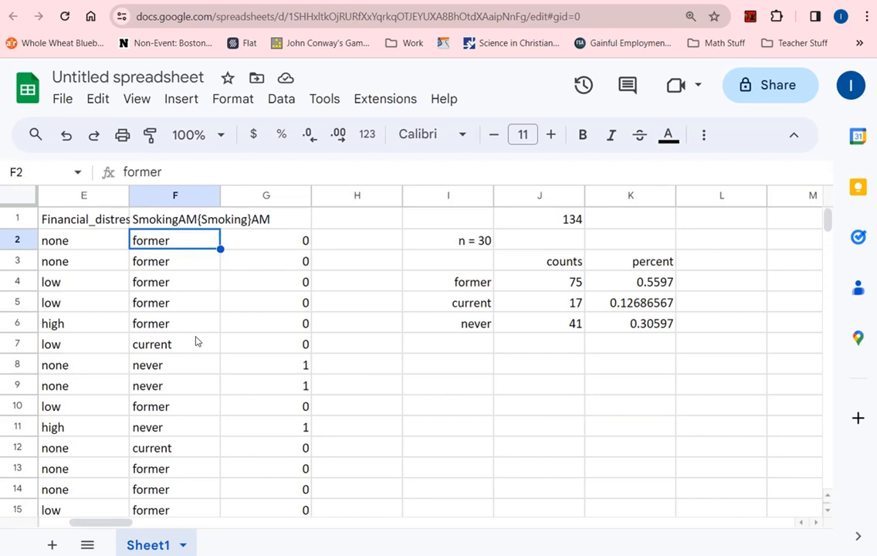
pyautogui.click(622, 327)
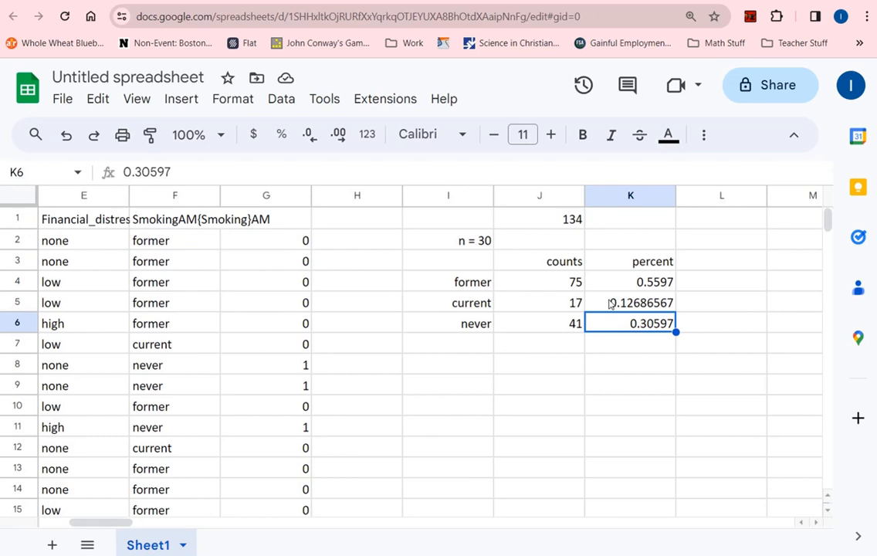
pyautogui.click(686, 285)
pyautogui.click(634, 526)
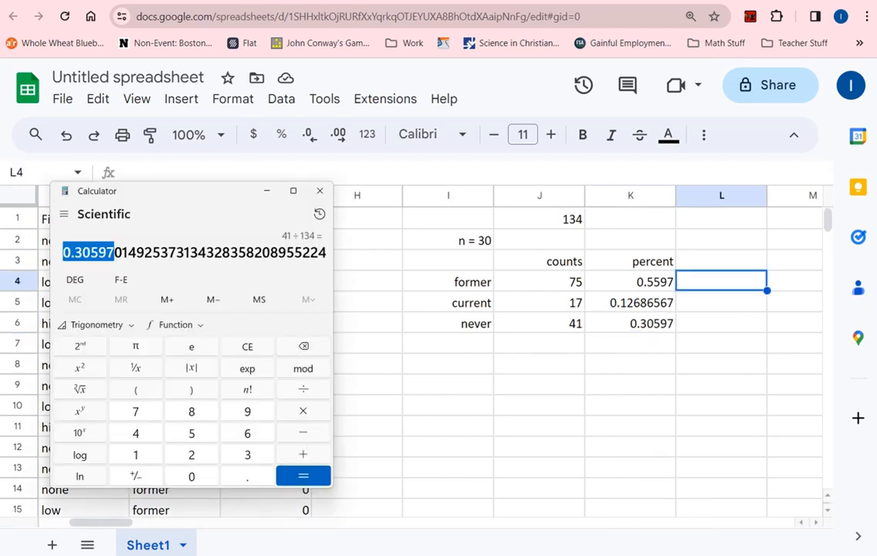
pyautogui.click(244, 345)
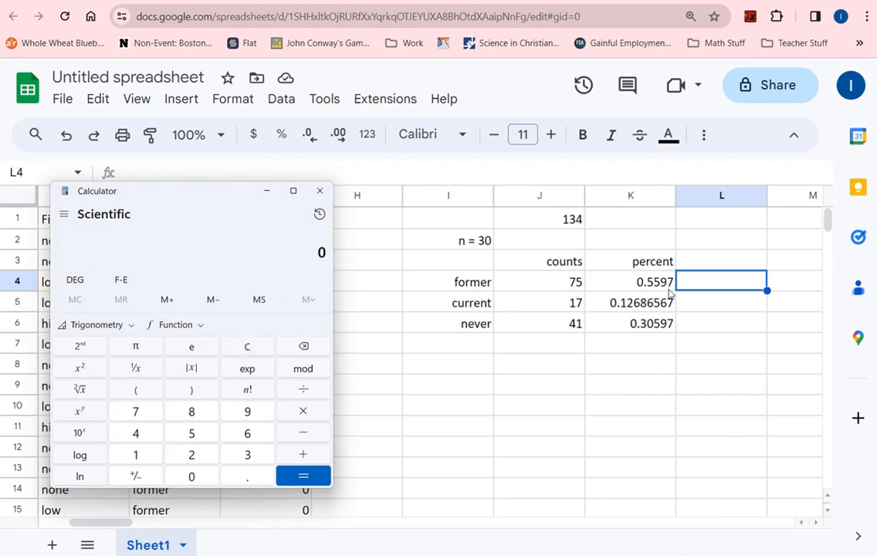
pyautogui.click(667, 288)
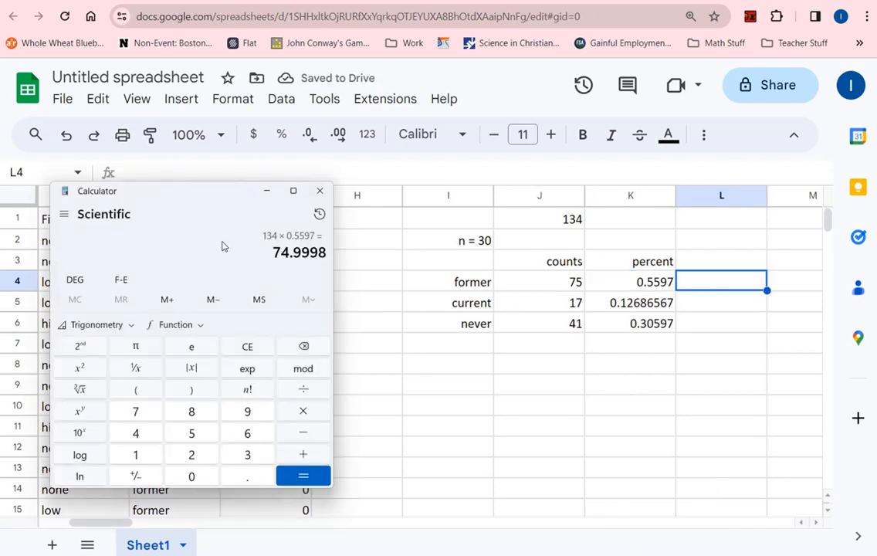
pyautogui.click(253, 349)
# Multiply the sample size 30 by 0.5597 in Calculator and enter the rounded former-smoker sample count 17 in L4.
pyautogui.click(474, 246)
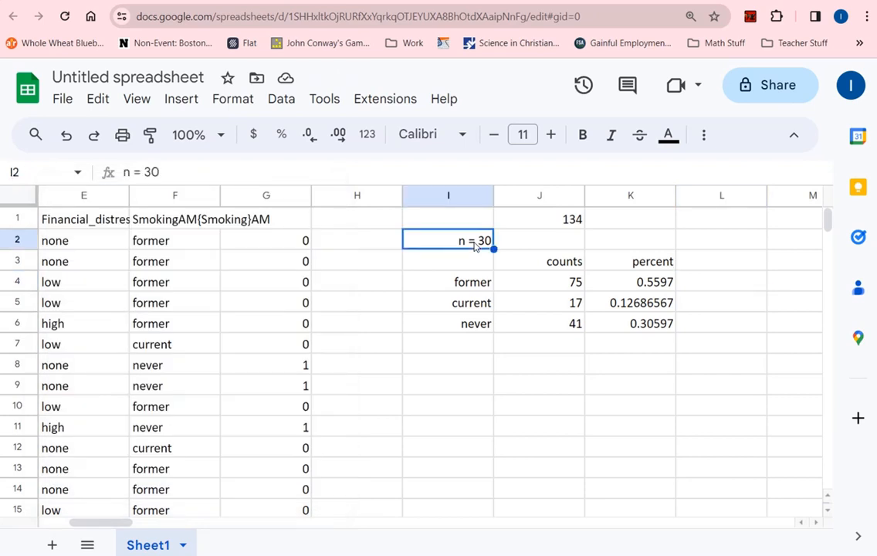
pyautogui.hotkey('alt', 'Tab')
pyautogui.write('30')
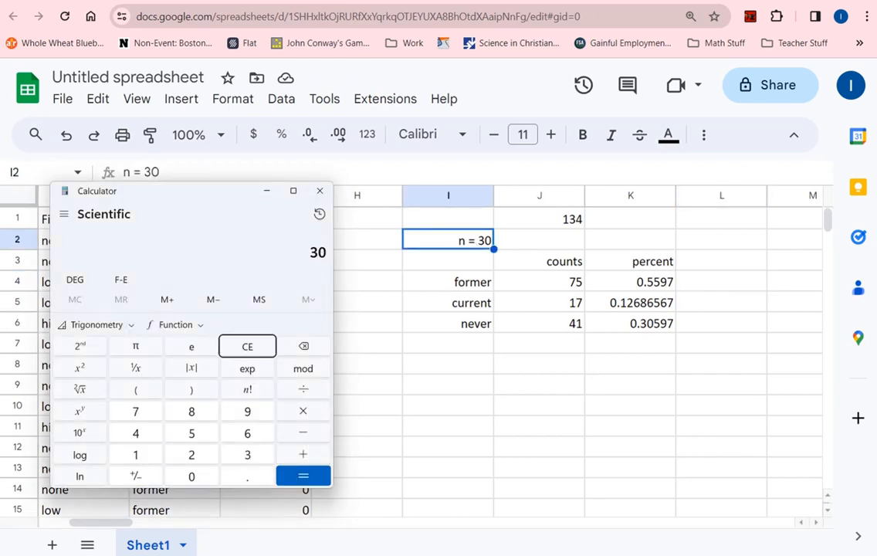
pyautogui.write(' × 0.5597')
pyautogui.press('Return')
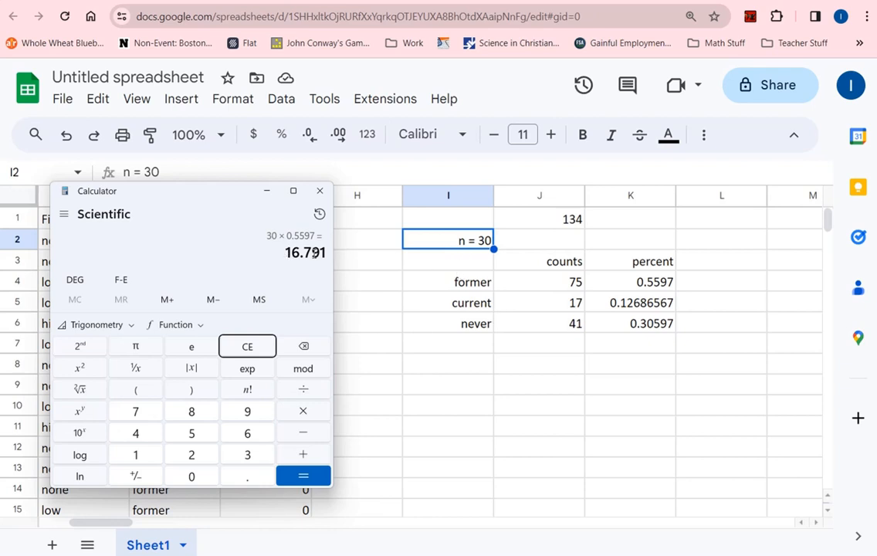
pyautogui.click(715, 290)
pyautogui.write('17')
pyautogui.press('Return')
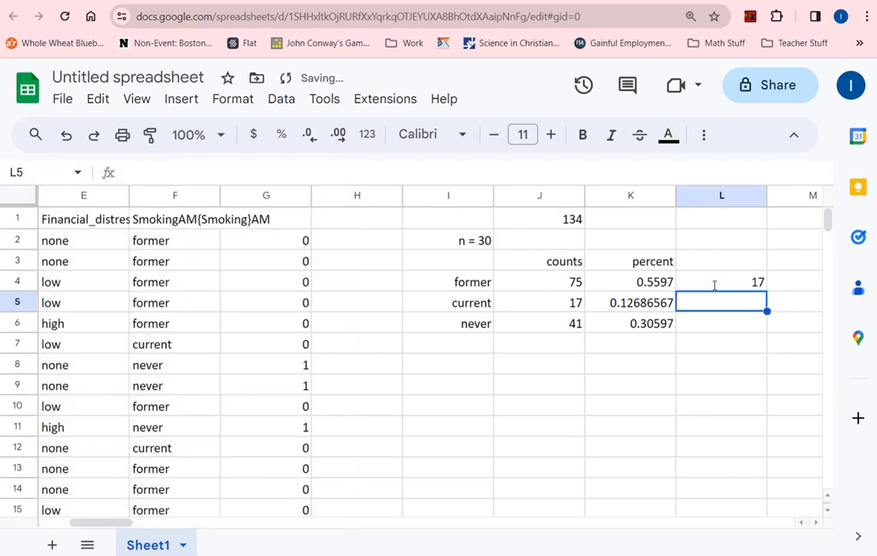
# Multiply 0.12686567 by 30 in Calculator and enter the rounded current-smoker sample count 4 in L5.
pyautogui.click(463, 243)
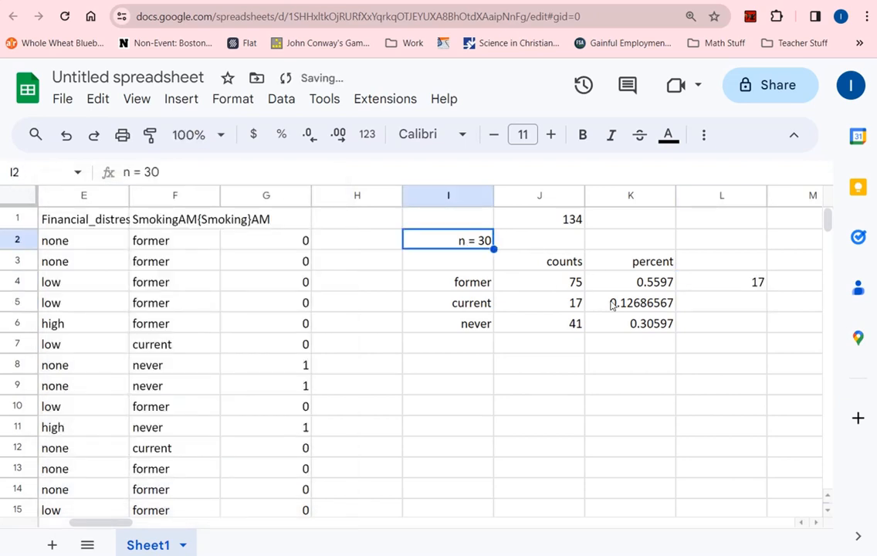
pyautogui.hotkey('alt', 'Tab')
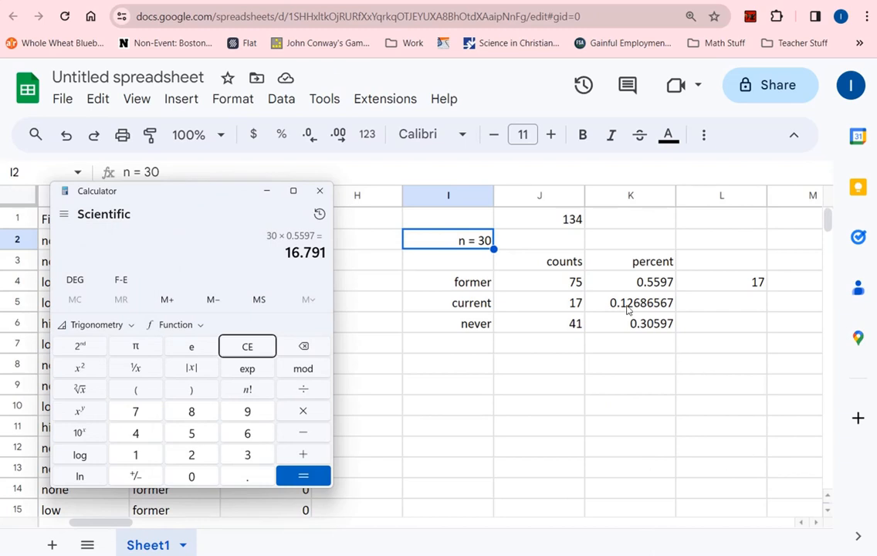
pyautogui.write('0.12686')
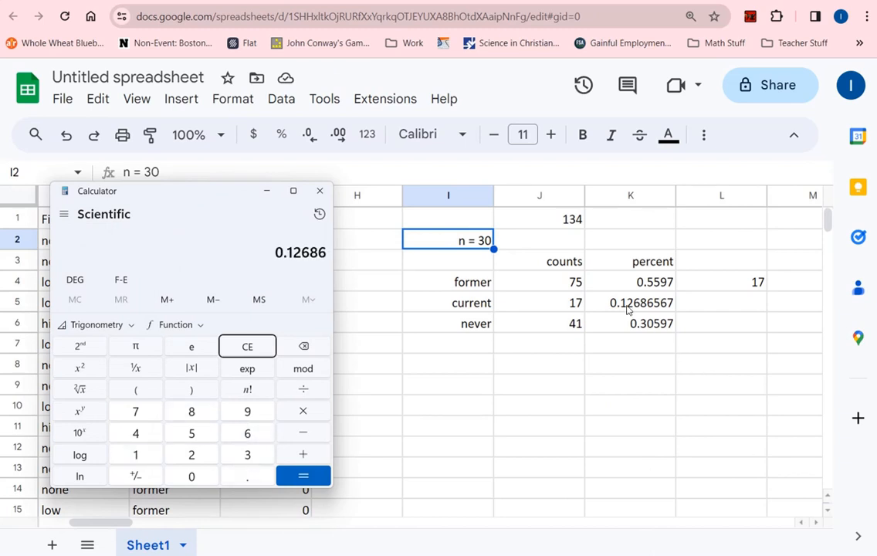
pyautogui.write('567*63')
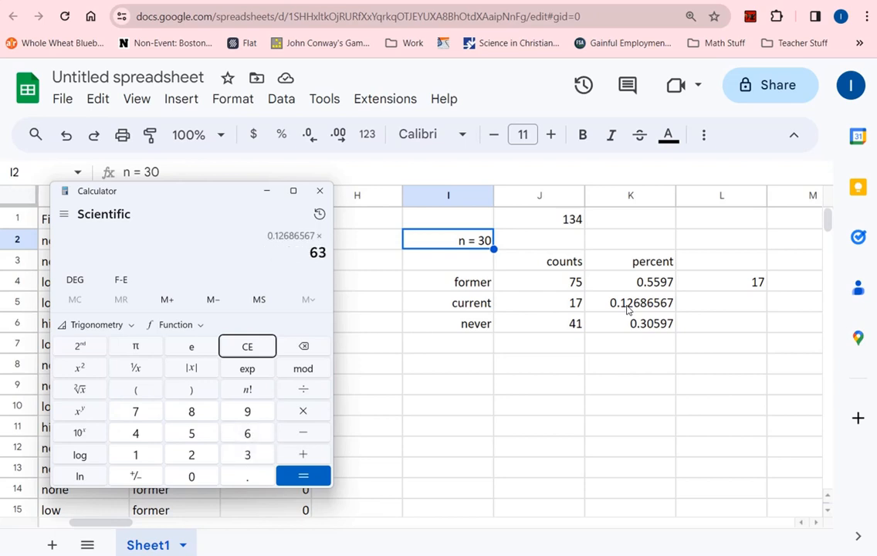
pyautogui.press('BackSpace')
pyautogui.press('BackSpace')
pyautogui.write('30')
pyautogui.press('Return')
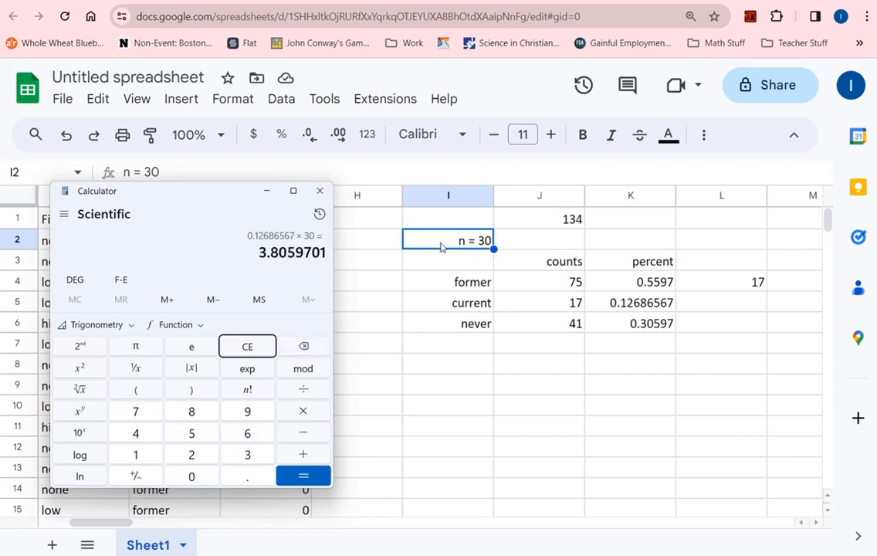
pyautogui.click(757, 302)
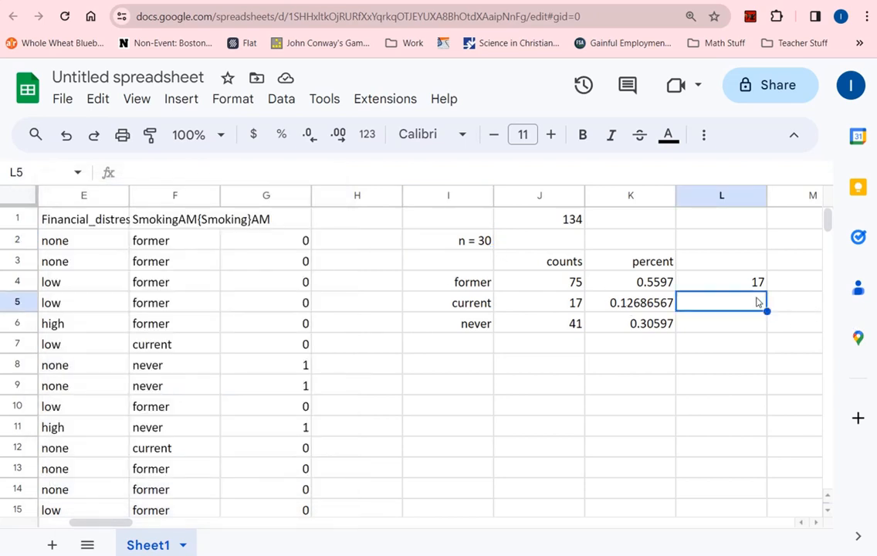
pyautogui.write('4')
pyautogui.press('Return')
# Multiply 0.30597 by 30 in Calculator and enter the rounded never-smoker sample count 9 in L6.
pyautogui.hotkey('alt', 'Tab')
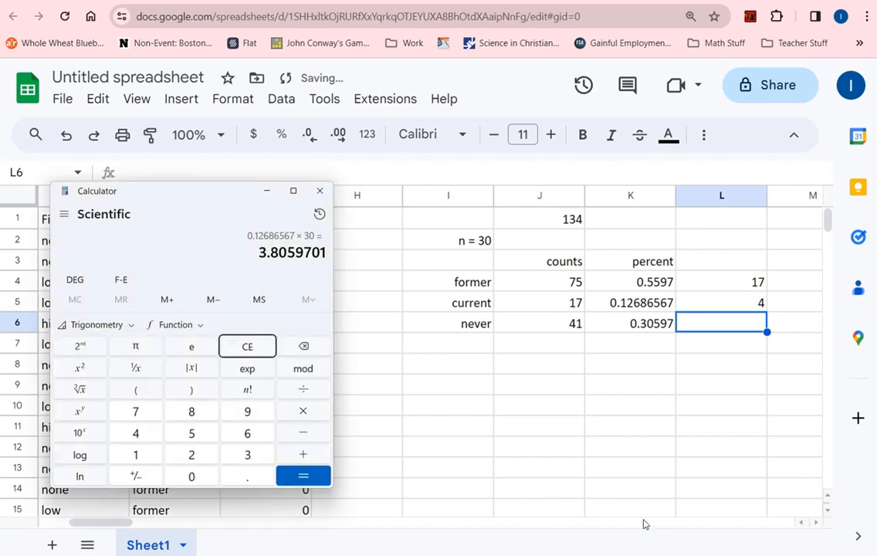
pyautogui.write('0.30')
pyautogui.write('597*30')
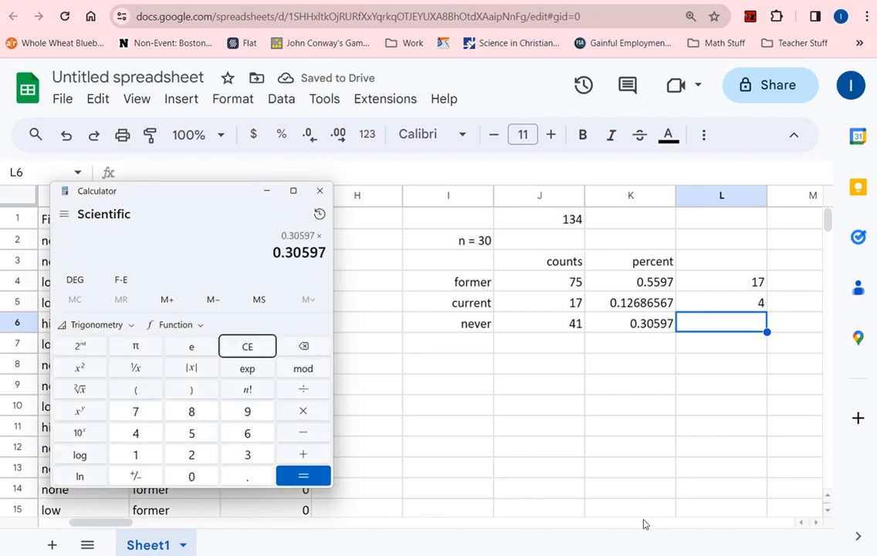
pyautogui.press('Return')
pyautogui.click(725, 325)
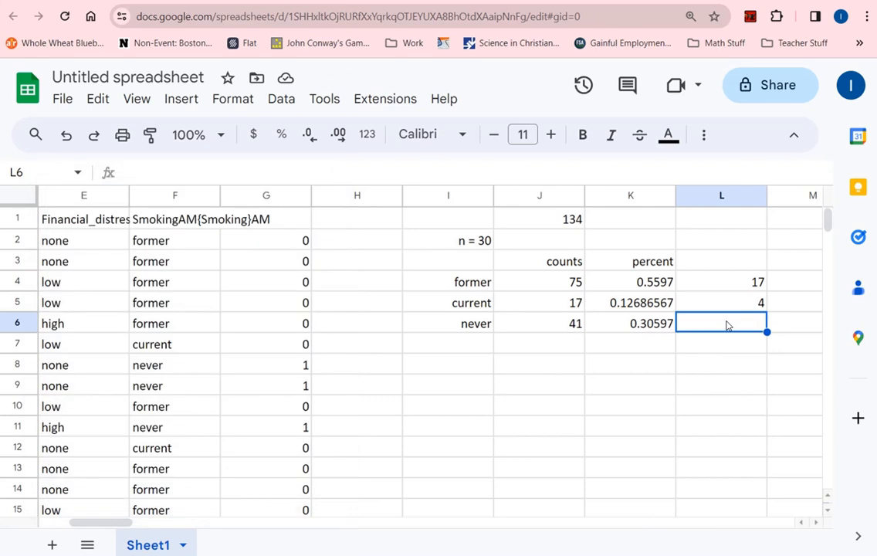
pyautogui.write('9')
pyautogui.press('Return')
# Switch to Calculator to add 17 + 4 + 9, and review the three sample counts in L4:L6 of the spreadsheet.
pyautogui.hotkey('alt', 'Tab')
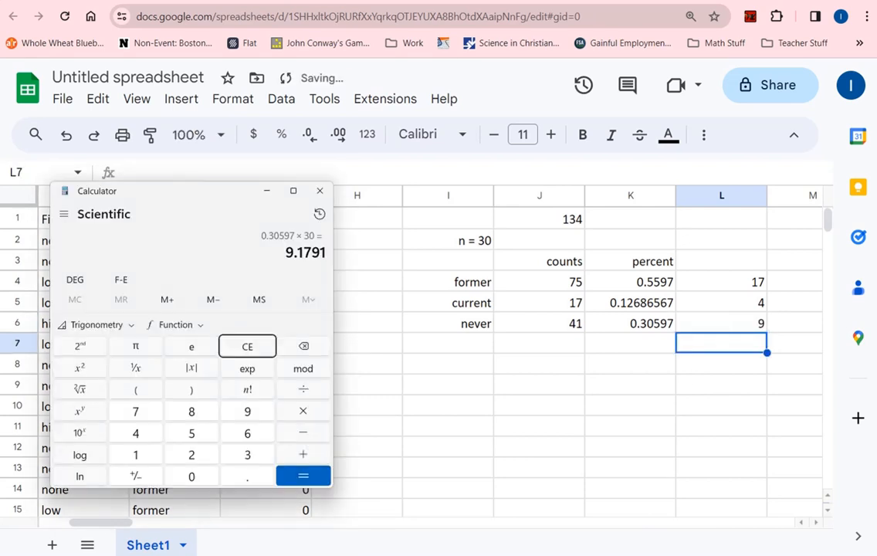
pyautogui.write('17 + 4 + 9')
pyautogui.press('Return')
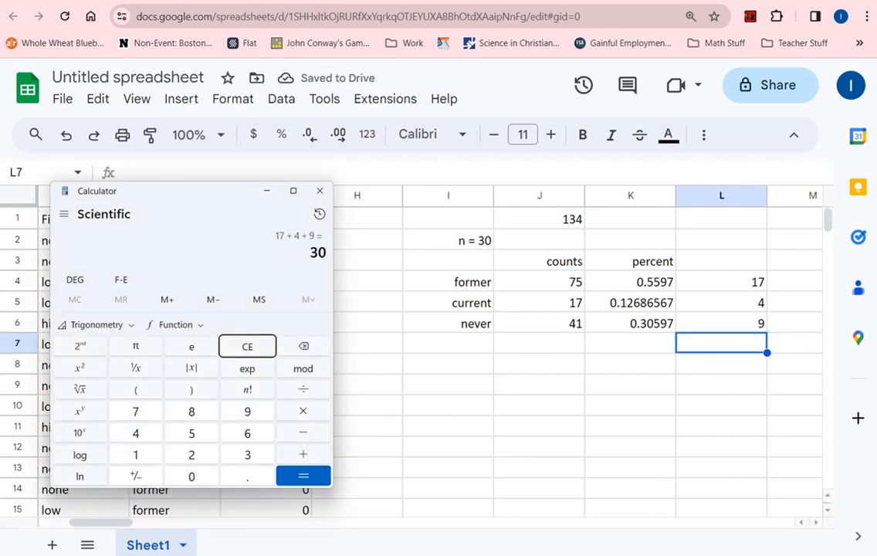
pyautogui.click(713, 403)
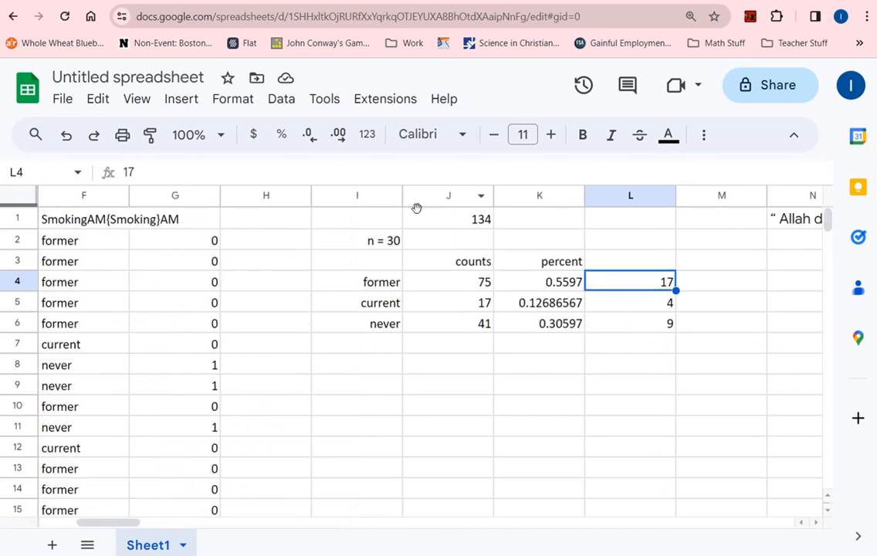
pyautogui.click(647, 309)
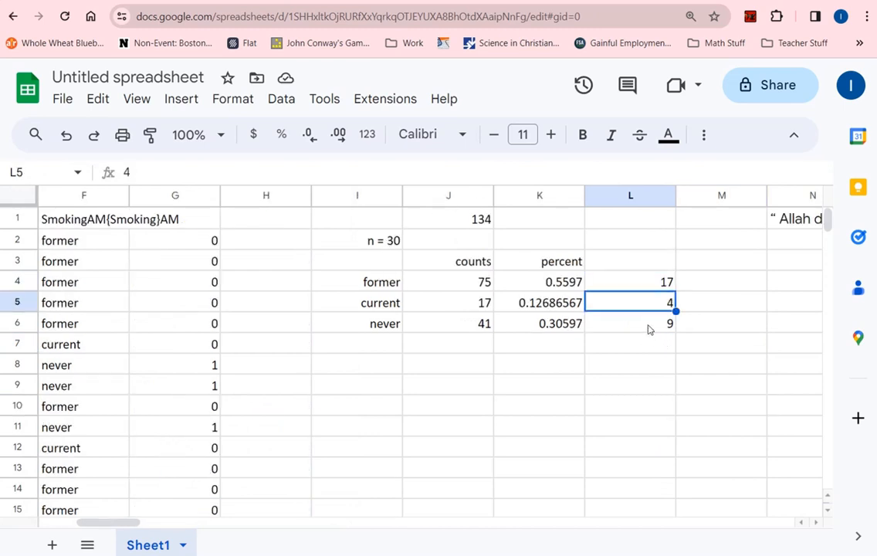
pyautogui.click(648, 329)
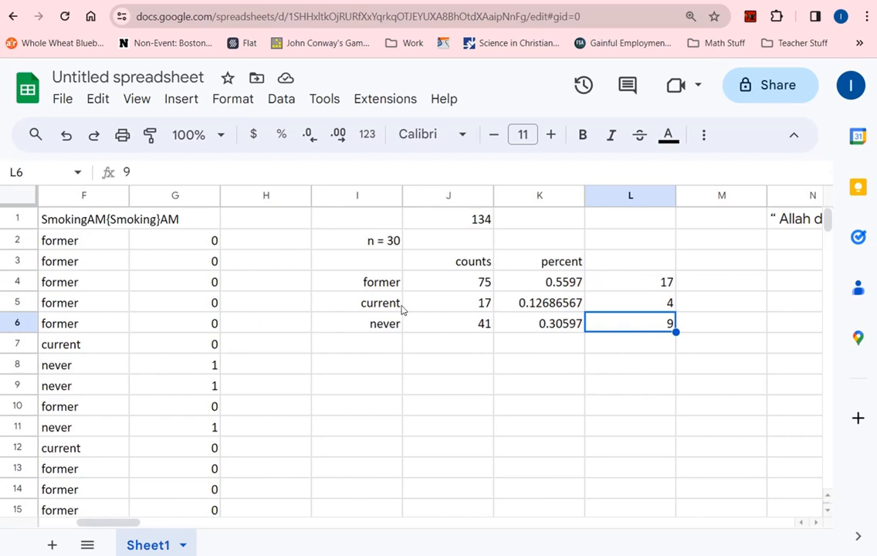
# Copy the stratified sample table in I2:L6 and paste it at A1 of a newly added sheet.
pyautogui.click(373, 247)
pyautogui.keyDown('shift'); pyautogui.click(631, 330); pyautogui.keyUp('shift')
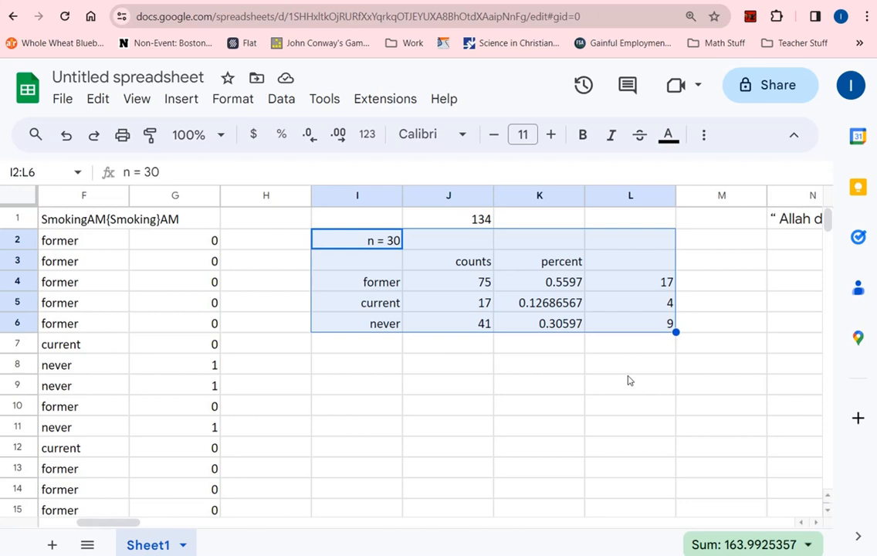
pyautogui.hotkey('ctrl', 'c')
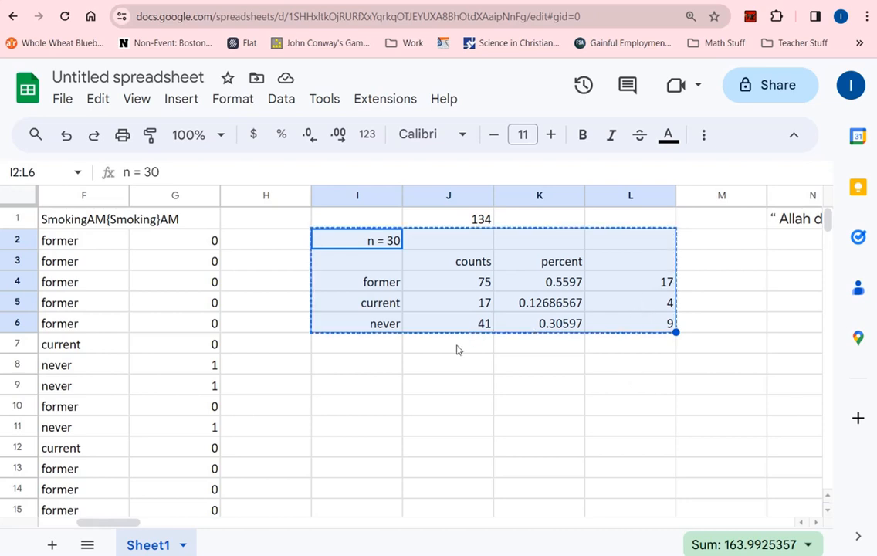
pyautogui.click(50, 546)
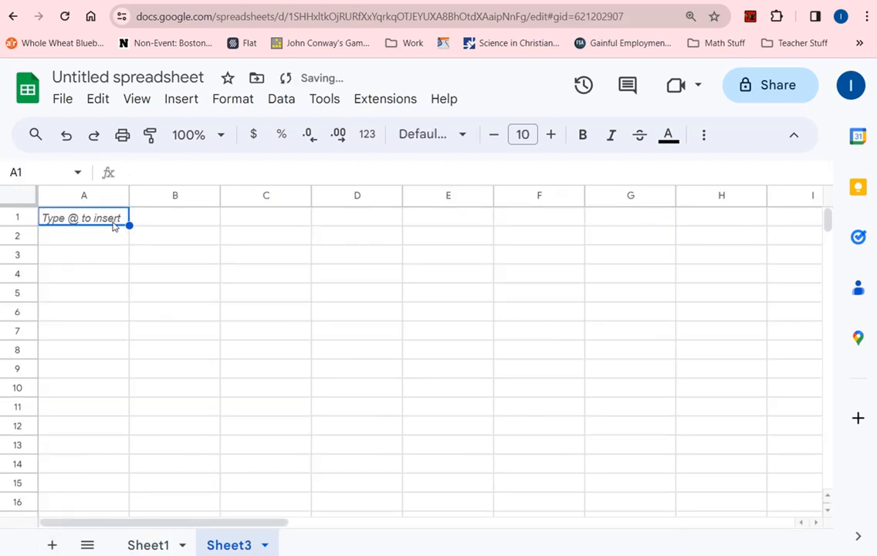
pyautogui.click(147, 545)
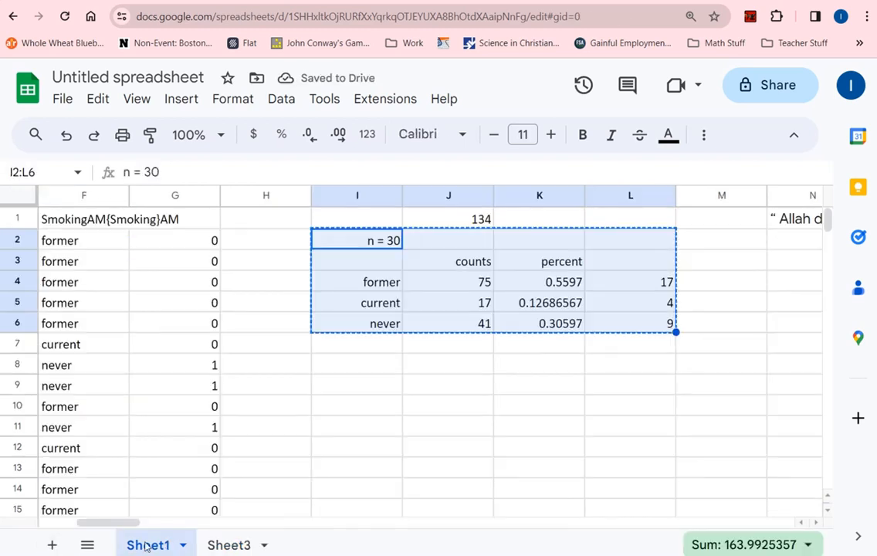
pyautogui.click(229, 545)
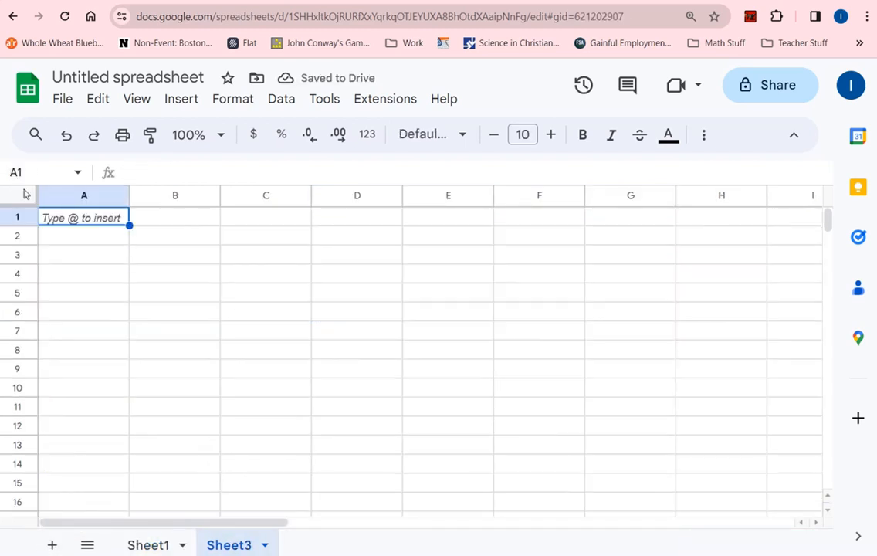
pyautogui.hotkey('ctrl', 'v')
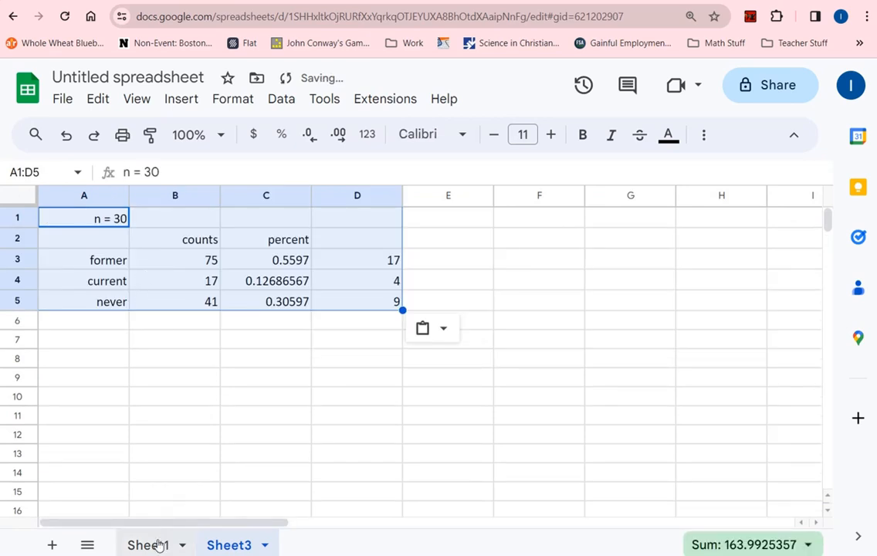
# Clear the contents of I1:L6 on Sheet1.
pyautogui.click(153, 545)
pyautogui.click(545, 346)
pyautogui.click(354, 224)
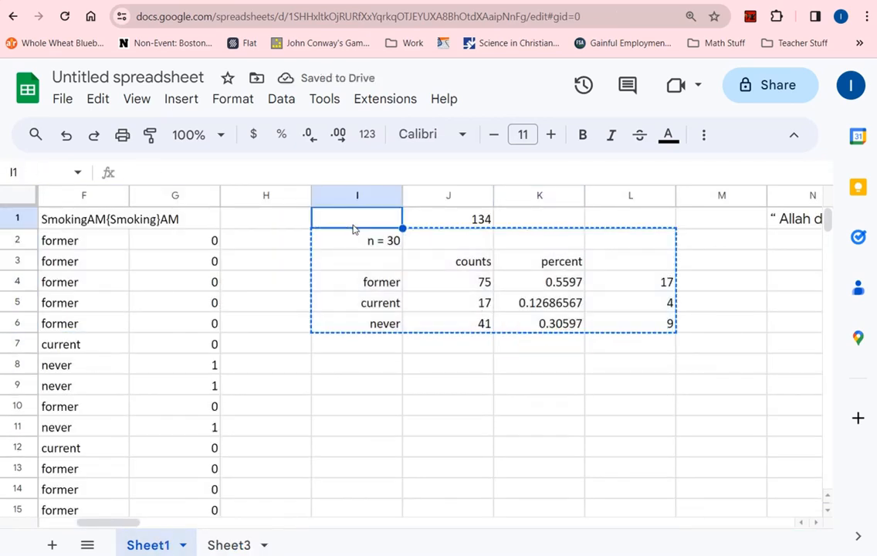
pyautogui.keyDown('shift'); pyautogui.click(652, 324); pyautogui.keyUp('shift')
pyautogui.press('Delete')
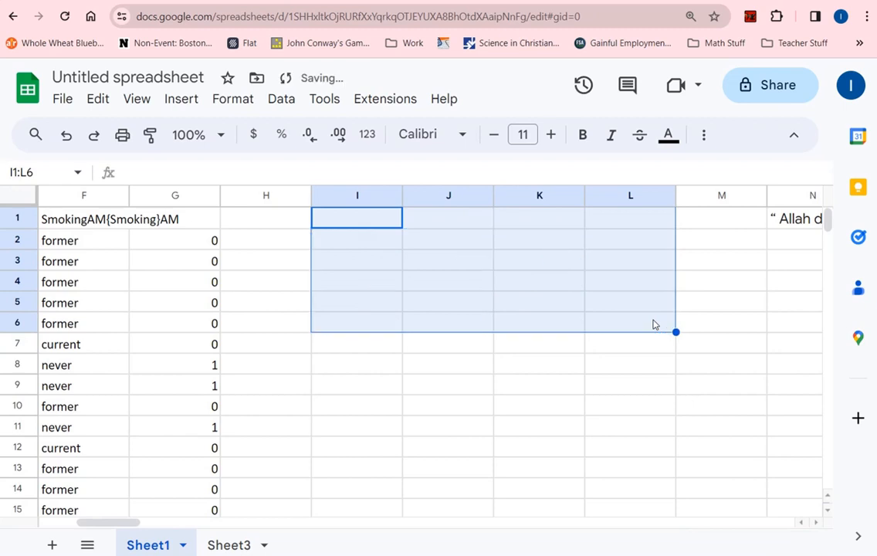
pyautogui.click(357, 446)
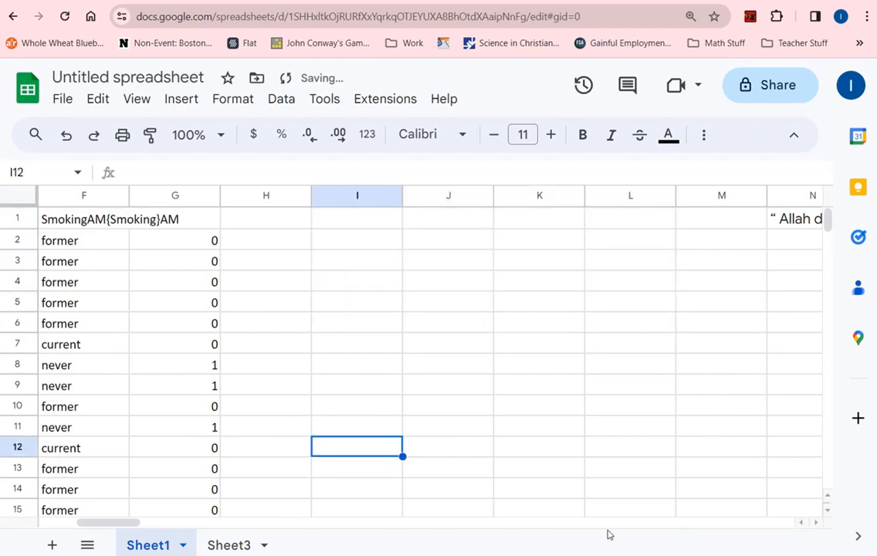
# Copy the SmokingAM column F from Sheet1 and paste it into column B of another new sheet.
pyautogui.moveTo(107, 527)
pyautogui.mouseDown()
pyautogui.moveTo(93, 525)
pyautogui.moveTo(108, 527)
pyautogui.mouseUp()
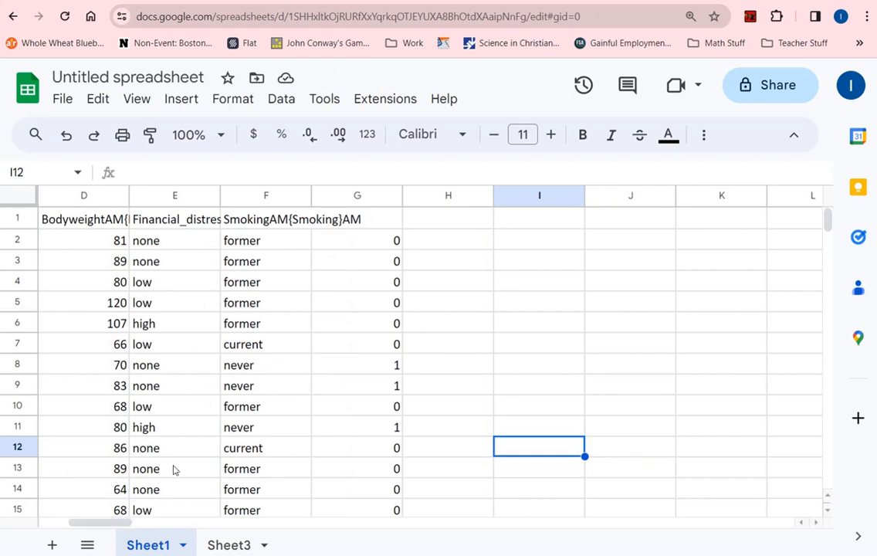
pyautogui.click(226, 194)
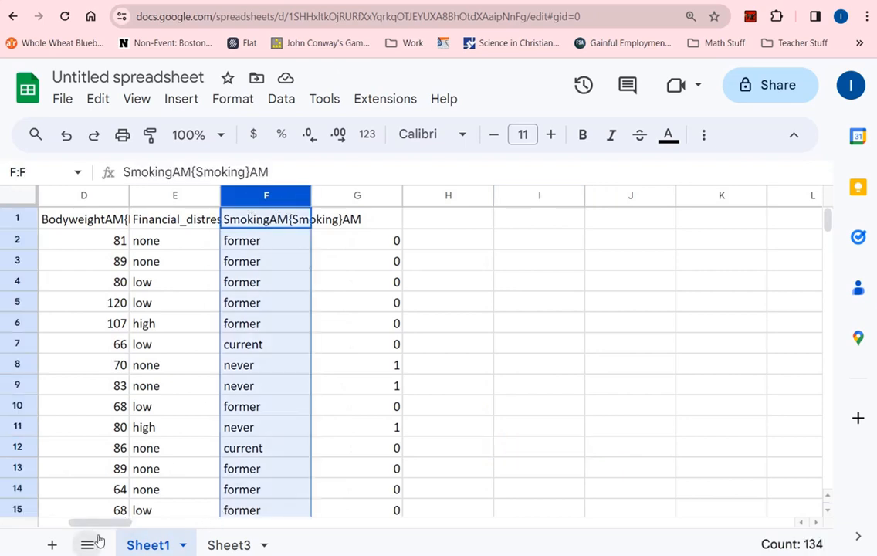
pyautogui.hotkey('ctrl', 'c')
pyautogui.click(51, 545)
pyautogui.click(154, 224)
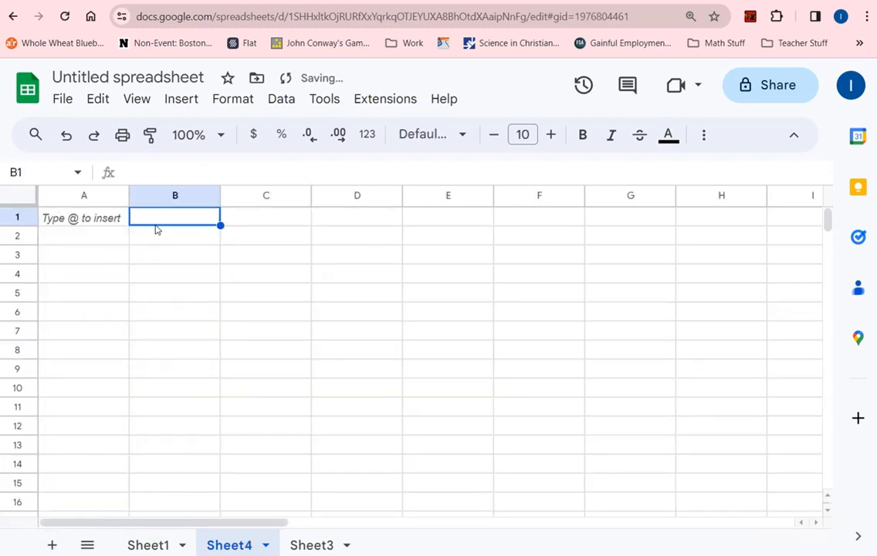
pyautogui.hotkey('ctrl', 'v')
# Enter the index numbers 1, 2 and 3 in A2:A4 beside the smoking entries.
pyautogui.click(91, 225)
pyautogui.click(93, 239)
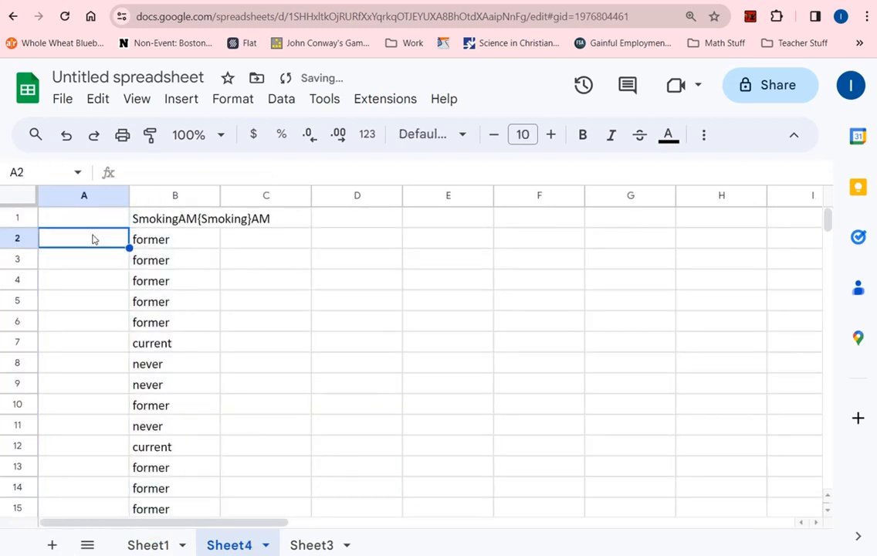
pyautogui.write('1')
pyautogui.press('Return')
pyautogui.write('2')
pyautogui.press('Return')
pyautogui.write('3')
pyautogui.press('Return')
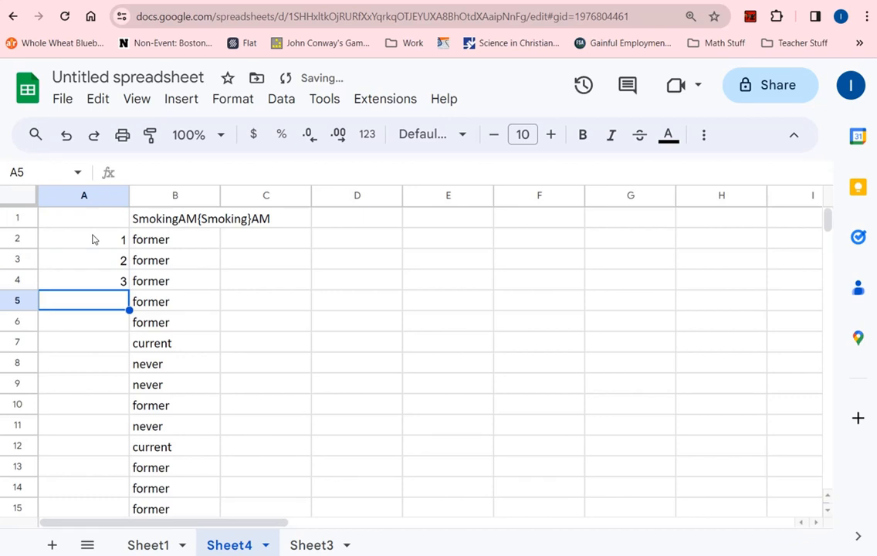
# Extend the number series from A2:A4 down to A135, alongside the last smoking entry.
pyautogui.click(92, 241)
pyautogui.keyDown('shift'); pyautogui.click(117, 285); pyautogui.keyUp('shift')
pyautogui.scroll(-20, 117, 284)
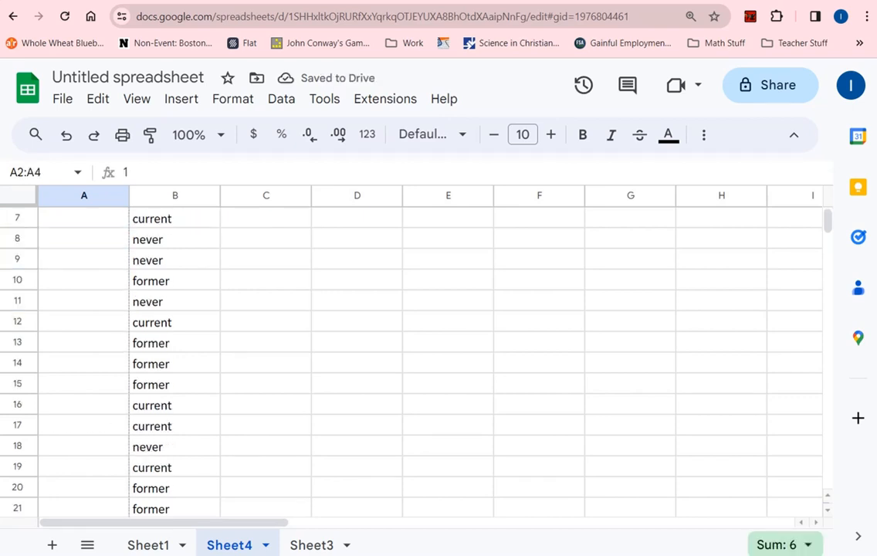
pyautogui.scroll(-18, 159, 457)
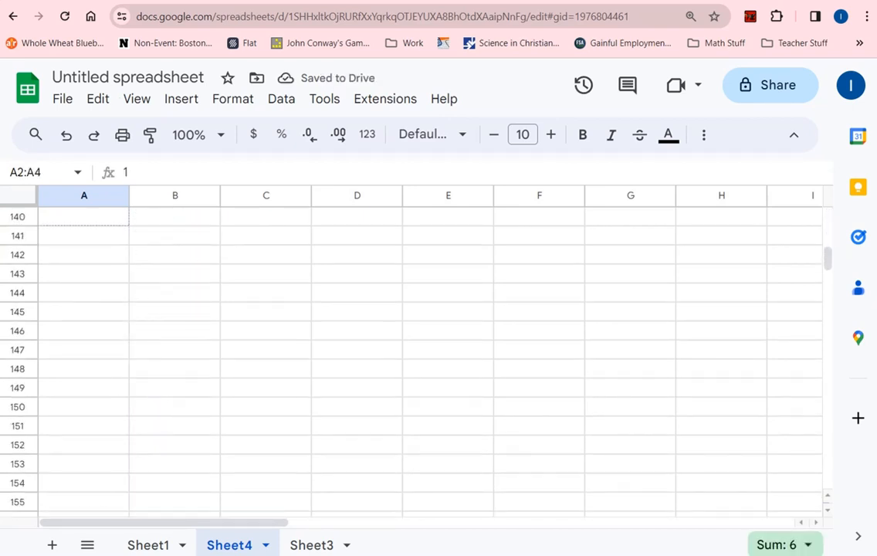
pyautogui.scroll(16, 160, 457)
pyautogui.scroll(-7, 160, 457)
pyautogui.moveTo(160, 457); pyautogui.dragTo(129, 474)
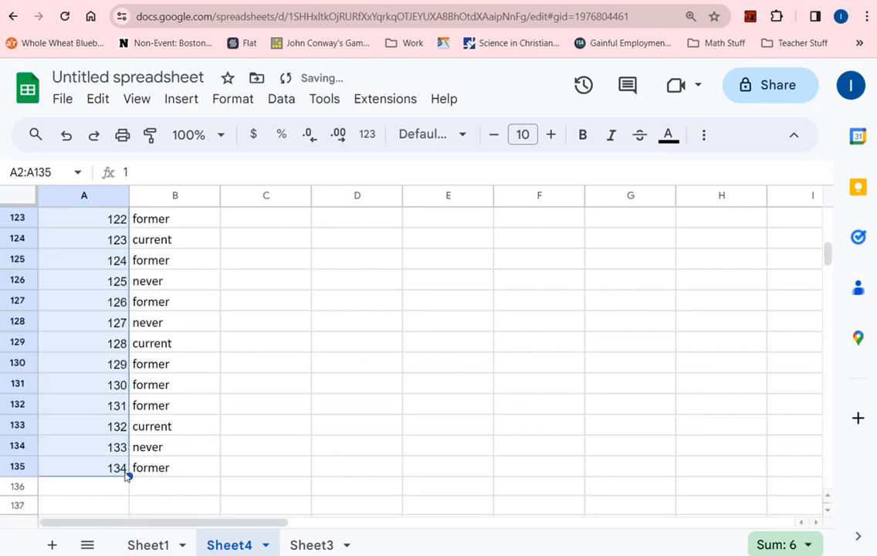
pyautogui.scroll(12, 230, 363)
pyautogui.scroll(20, 216, 318)
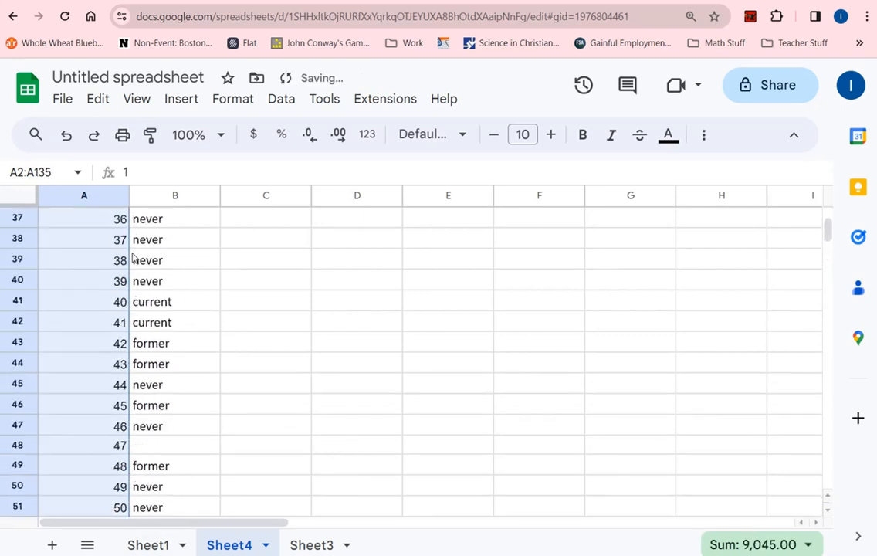
pyautogui.scroll(1, 157, 204)
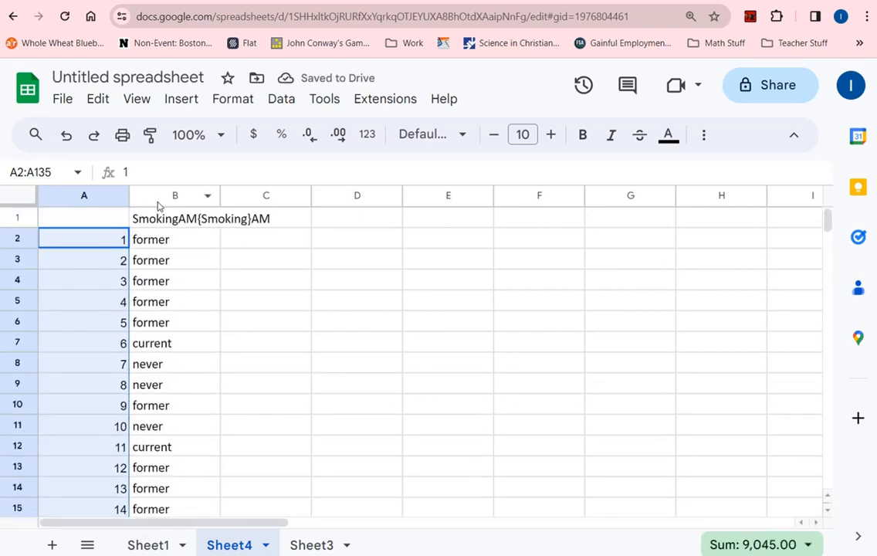
# Sort the sheet A to Z by the smoking status in column B.
pyautogui.click(161, 195)
pyautogui.rightClick(160, 197)
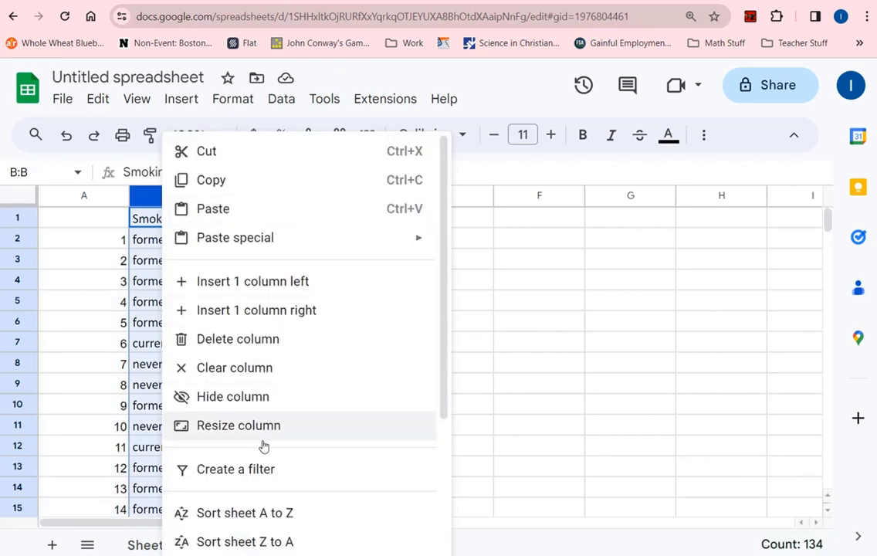
pyautogui.click(268, 514)
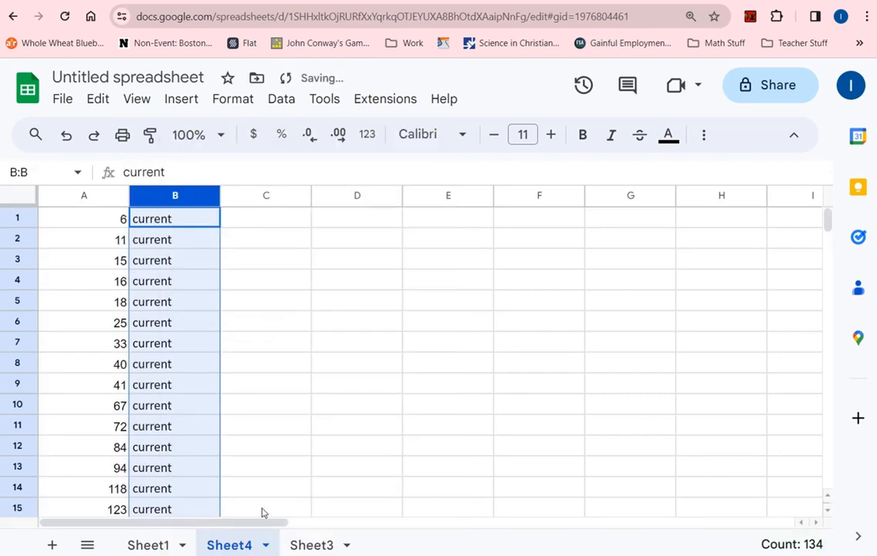
# Examine the sorted list to see where the current, former and never groups begin and end.
pyautogui.scroll(-6, 180, 255)
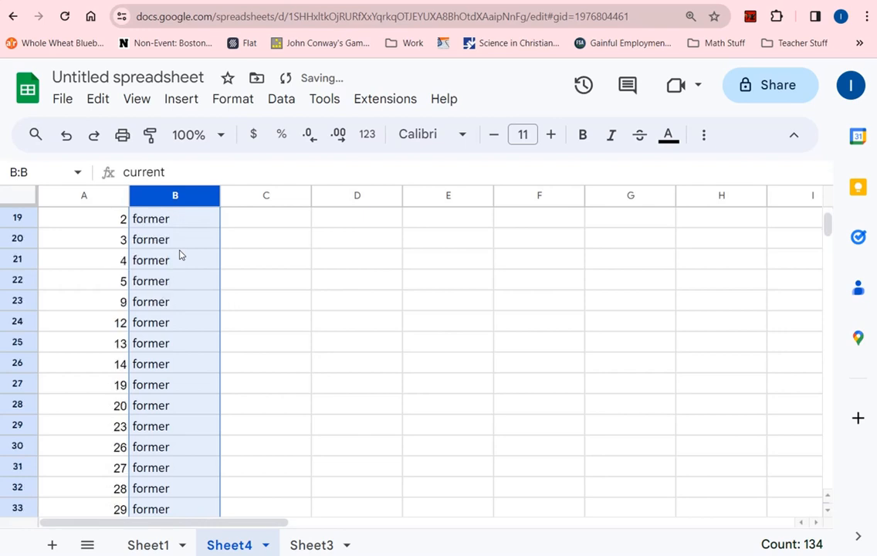
pyautogui.scroll(4, 180, 255)
pyautogui.scroll(-11, 180, 255)
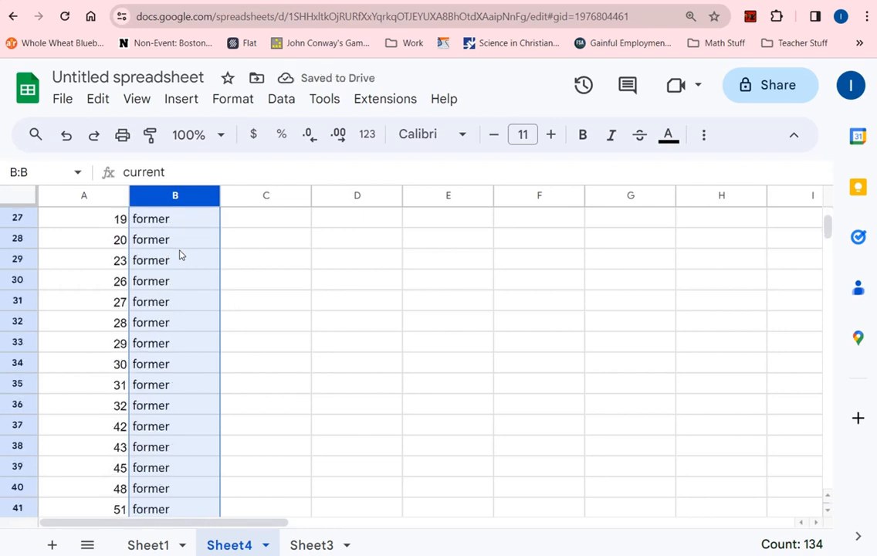
pyautogui.scroll(-14, 180, 255)
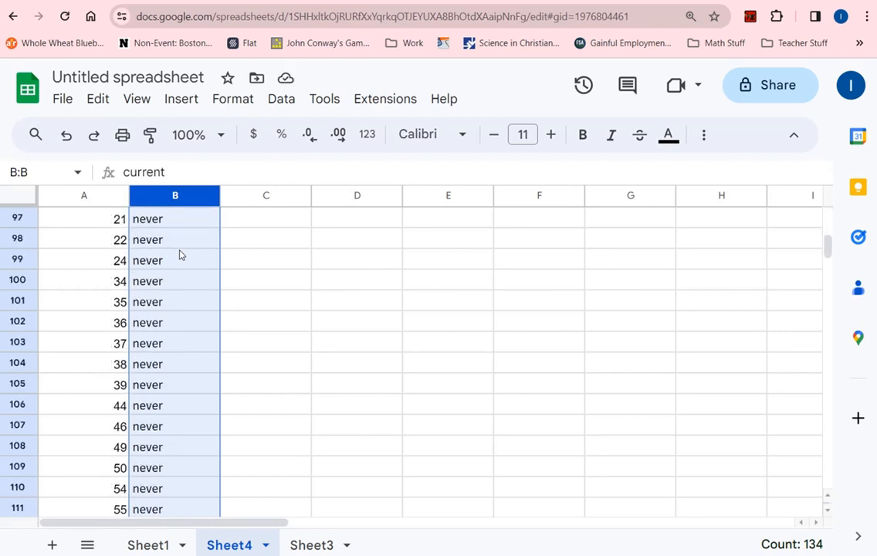
pyautogui.scroll(3, 180, 255)
pyautogui.scroll(20, 180, 255)
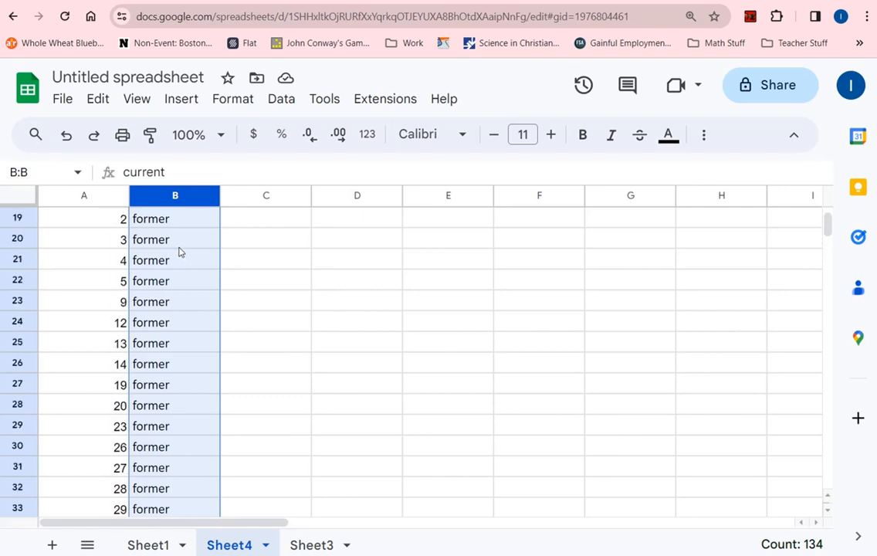
pyautogui.click(170, 227)
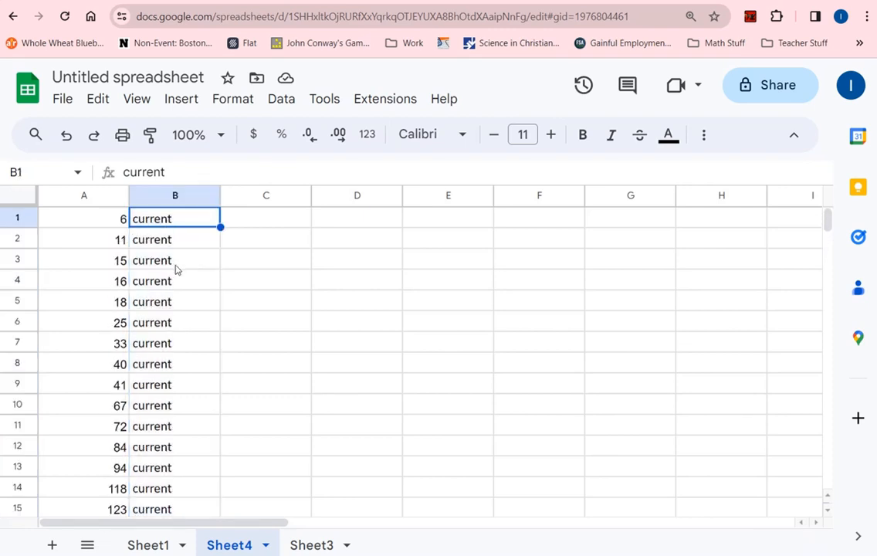
pyautogui.scroll(-4, 158, 263)
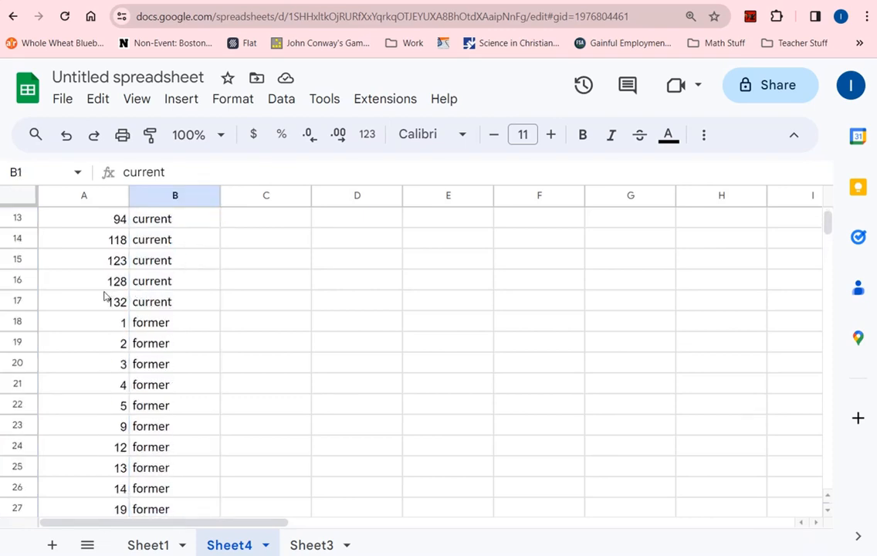
# Copy the current smokers' rows A1:B17 from Sheet4 into a new sheet starting at A1.
pyautogui.keyDown('shift'); pyautogui.click(105, 296); pyautogui.keyUp('shift')
pyautogui.hotkey('ctrl', 'c')
pyautogui.scroll(4, 201, 324)
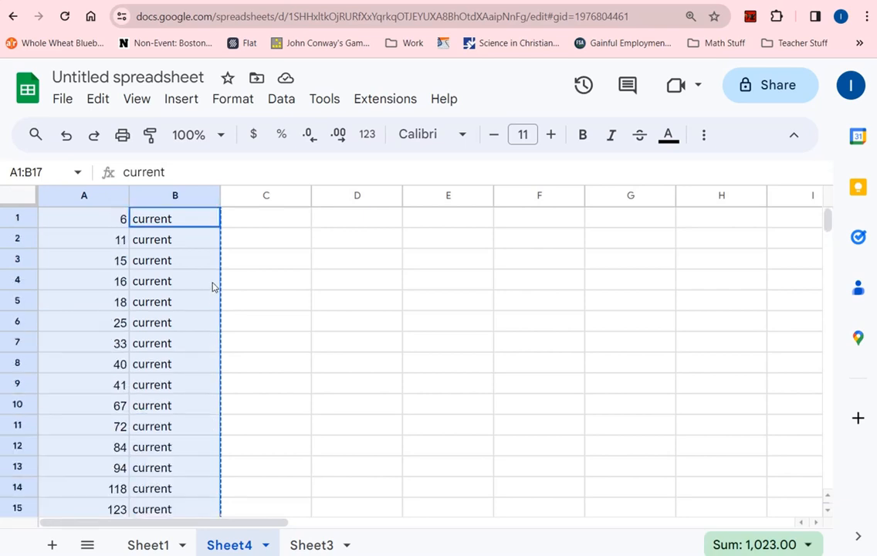
pyautogui.click(52, 544)
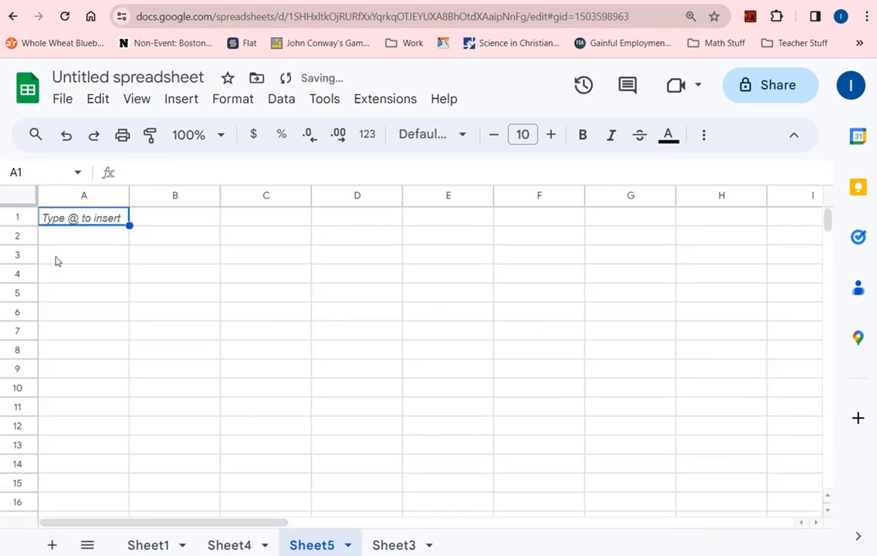
pyautogui.hotkey('ctrl', 'v')
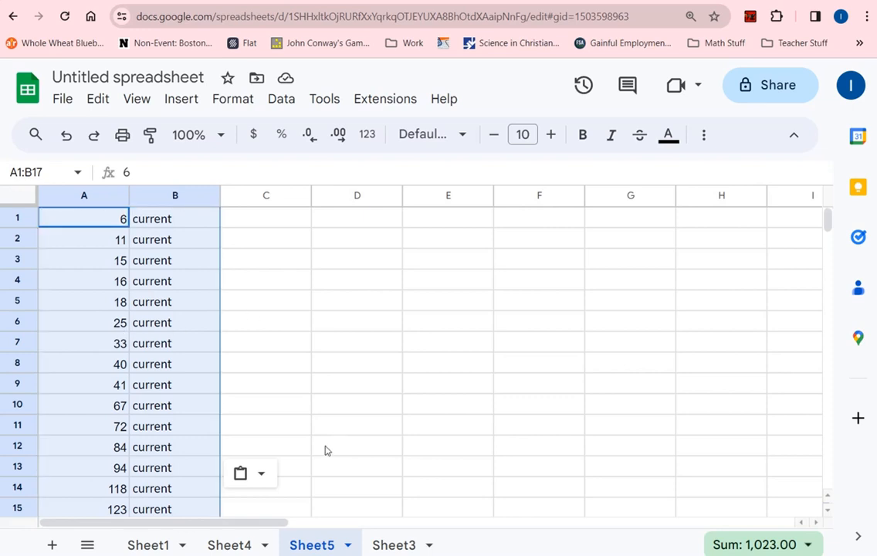
pyautogui.scroll(-4, 223, 366)
pyautogui.scroll(4, 202, 392)
pyautogui.scroll(-2, 193, 363)
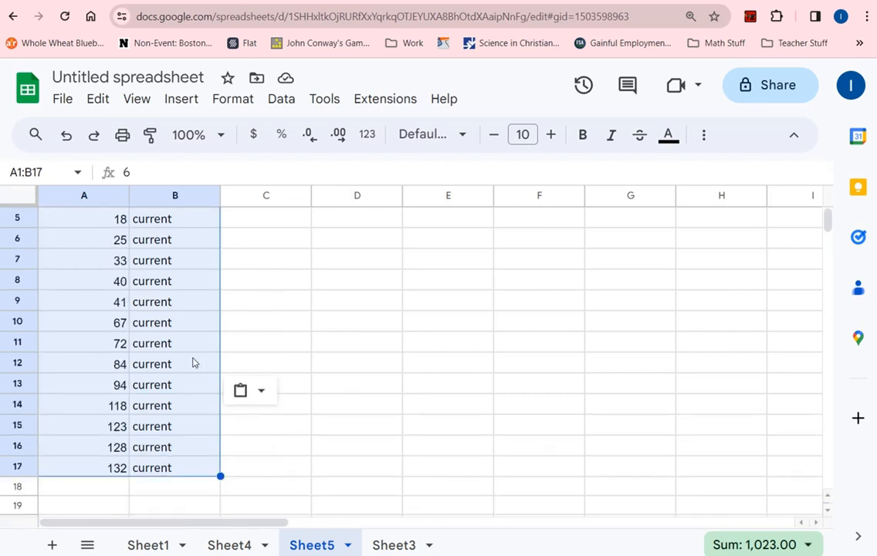
# Check the sample size calculated for the current smokers in the Sheet3 summary table.
pyautogui.click(232, 546)
pyautogui.click(164, 545)
pyautogui.click(409, 542)
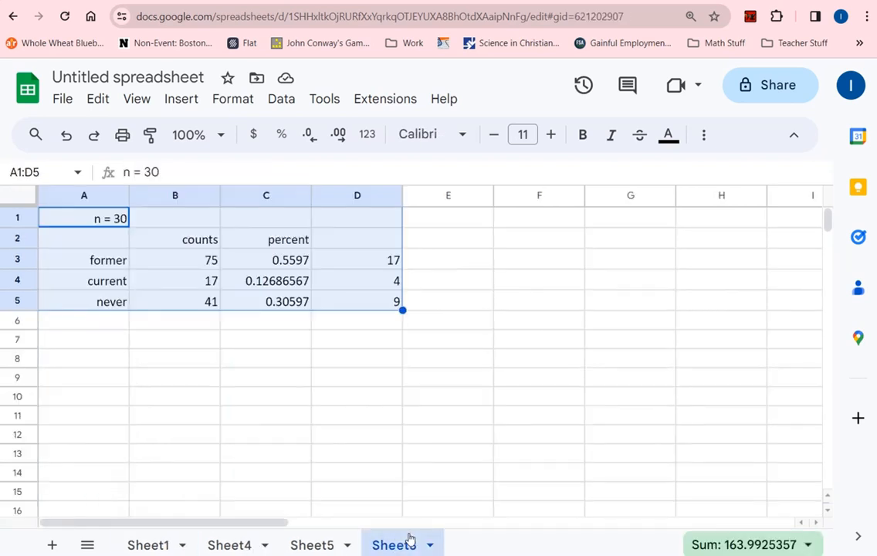
pyautogui.click(307, 359)
pyautogui.click(100, 281)
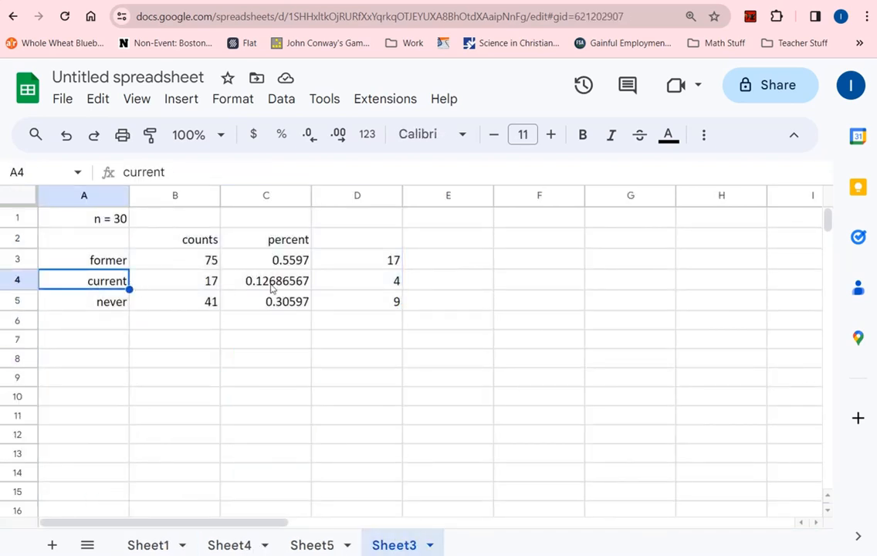
pyautogui.click(367, 286)
# Fill C1:C17 of Sheet5 with =rand() to give every current smoker a random number.
pyautogui.click(291, 545)
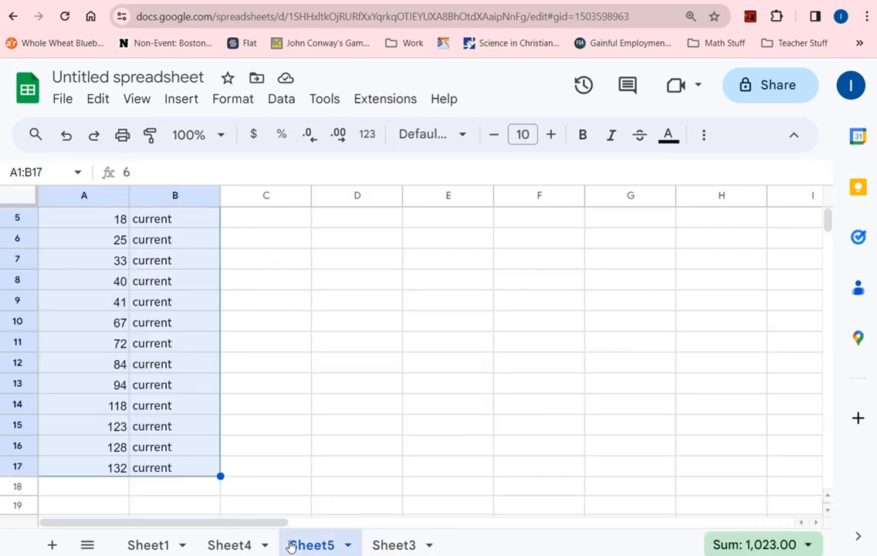
pyautogui.scroll(2, 249, 402)
pyautogui.click(264, 220)
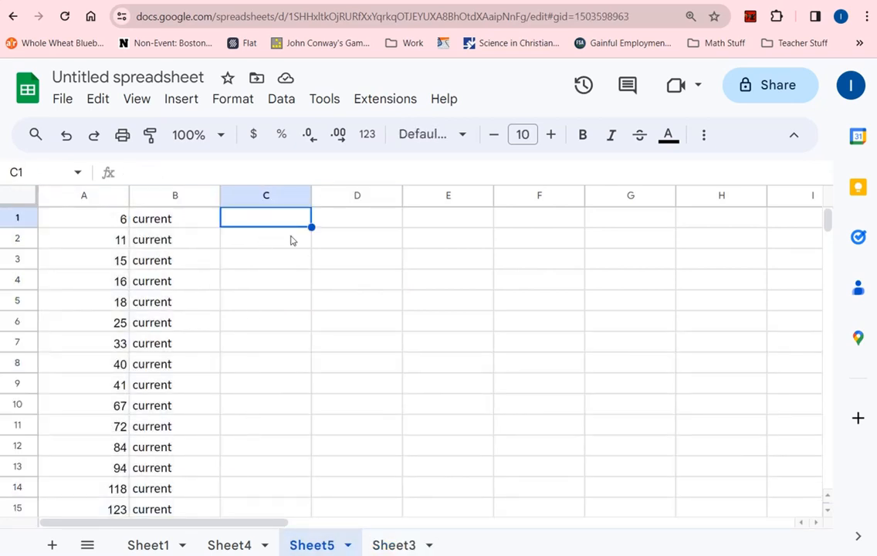
pyautogui.write('=r')
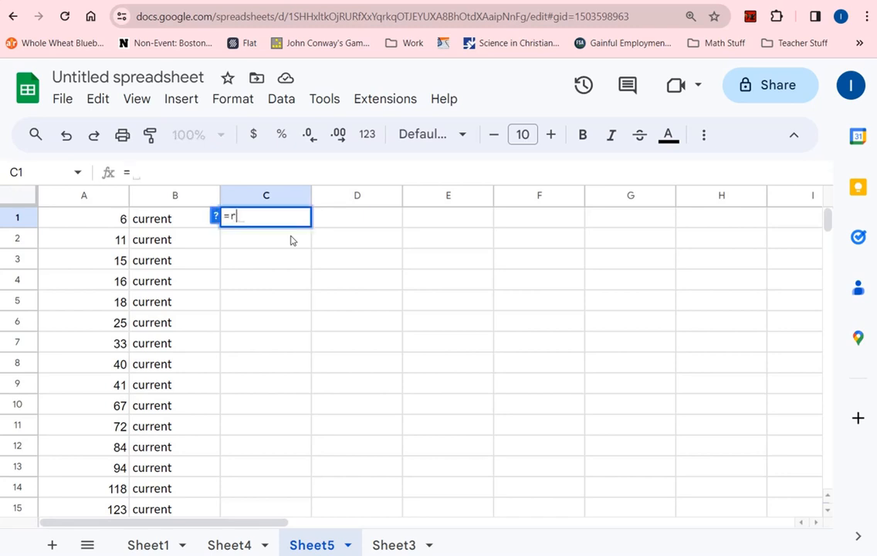
pyautogui.write('and()')
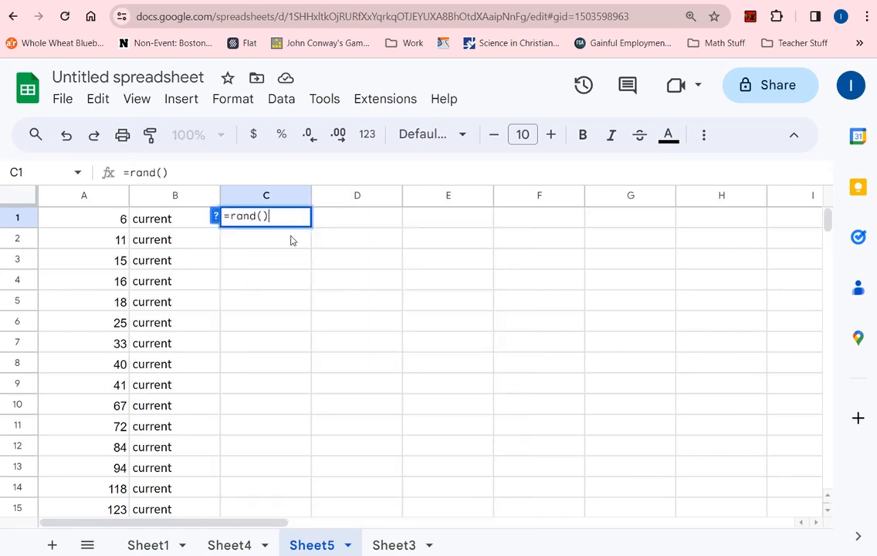
pyautogui.press('Return')
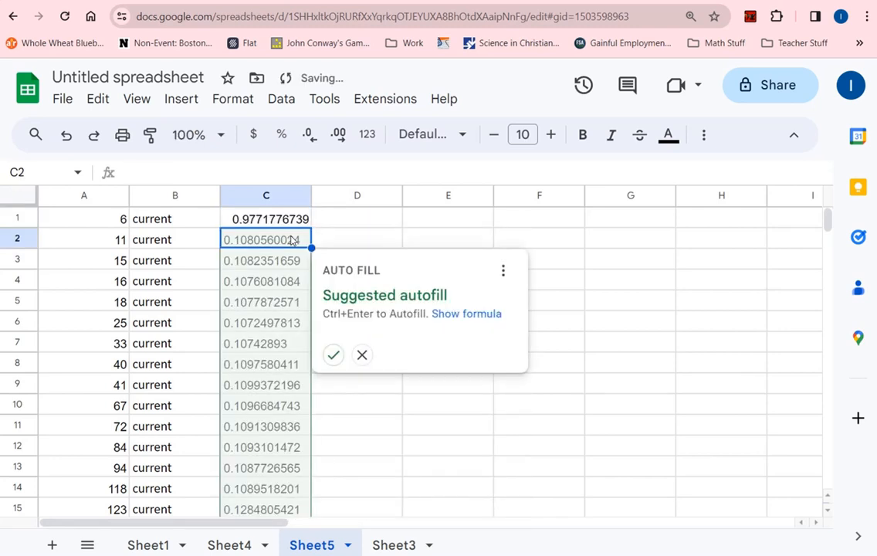
pyautogui.click(333, 354)
pyautogui.scroll(-2, 319, 336)
pyautogui.scroll(2, 316, 332)
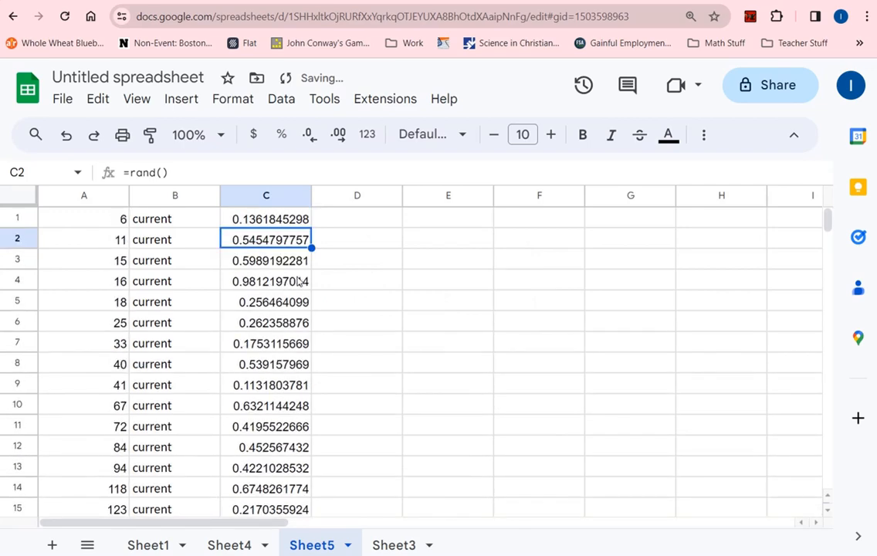
# Try to sort the sheet A to Z by the live random formulas in column C, and undo the sort.
pyautogui.click(280, 193)
pyautogui.rightClick(280, 193)
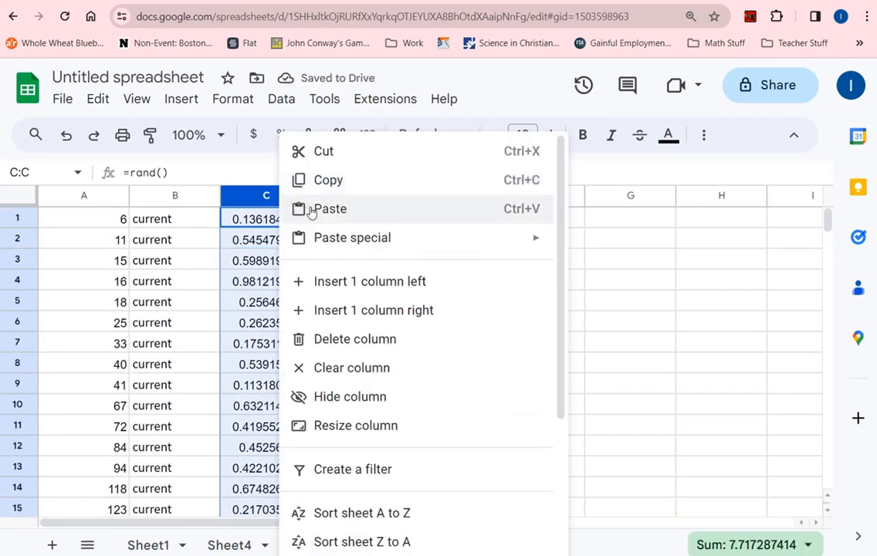
pyautogui.click(375, 513)
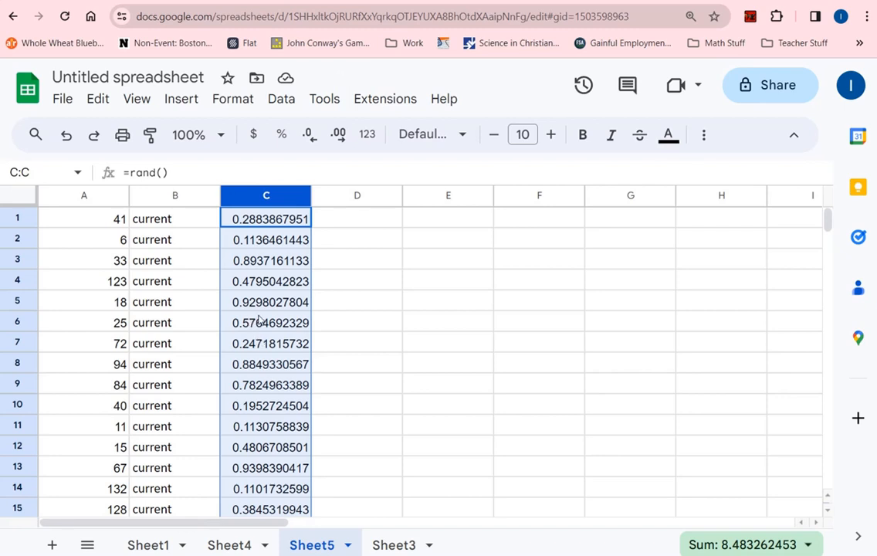
pyautogui.hotkey('ctrl', 'z')
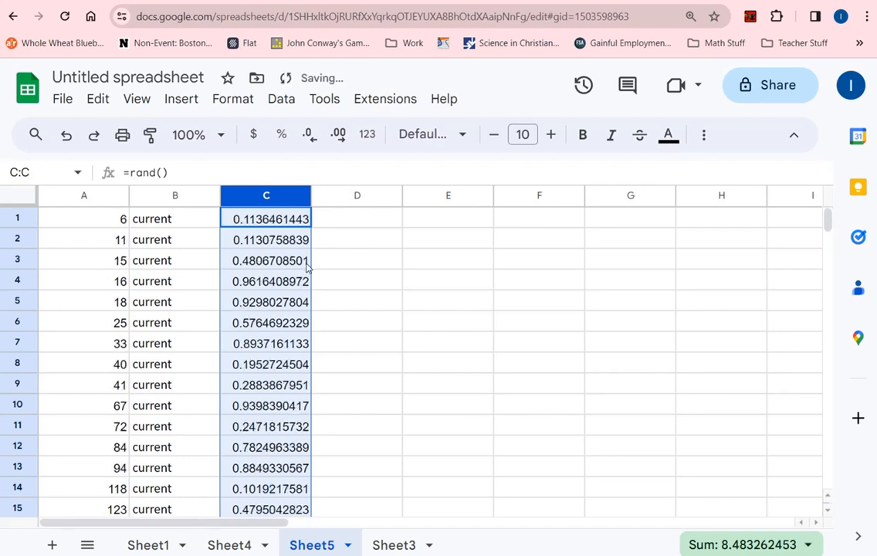
pyautogui.click(340, 260)
# Replace the random formulas in column C with their values only.
pyautogui.click(271, 223)
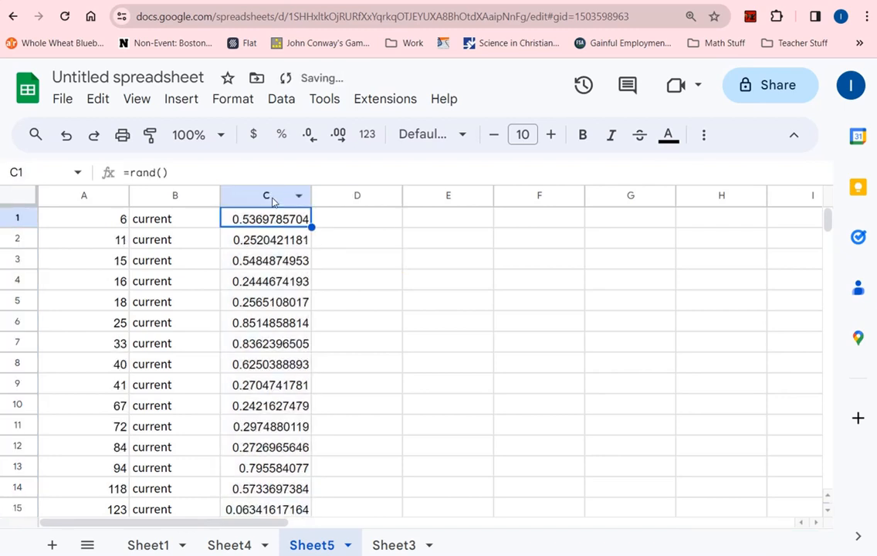
pyautogui.click(266, 196)
pyautogui.hotkey('ctrl', 'c')
pyautogui.click(263, 224)
pyautogui.rightClick(263, 224)
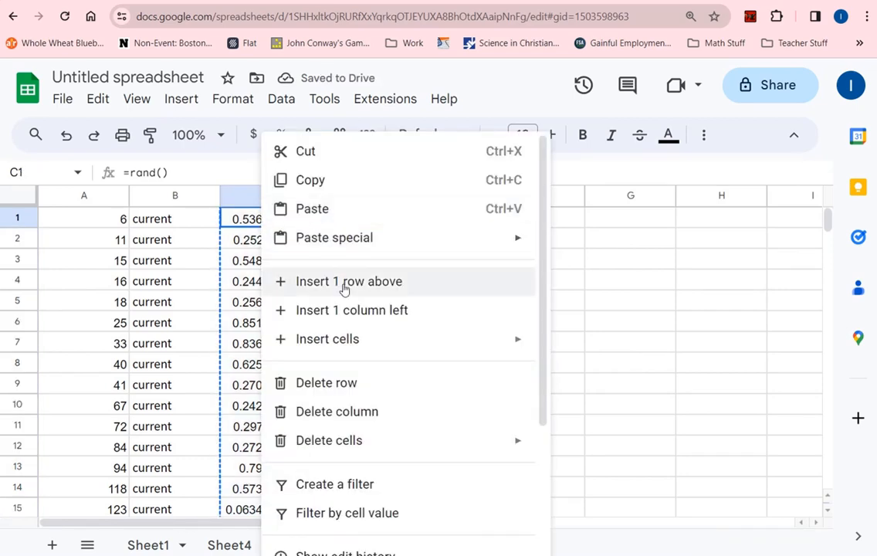
pyautogui.moveTo(361, 238)
pyautogui.click(541, 243)
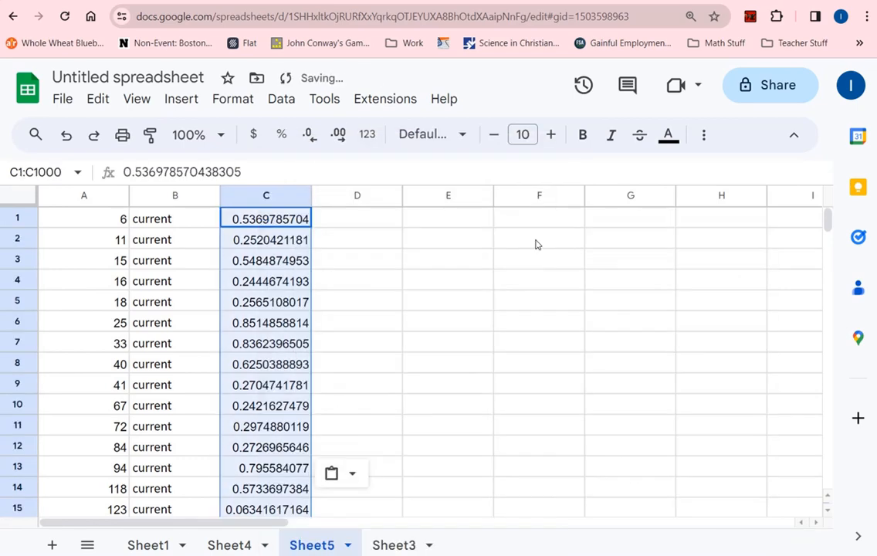
# Sort the sheet A to Z by the fixed random values in column C.
pyautogui.click(282, 195)
pyautogui.rightClick(280, 194)
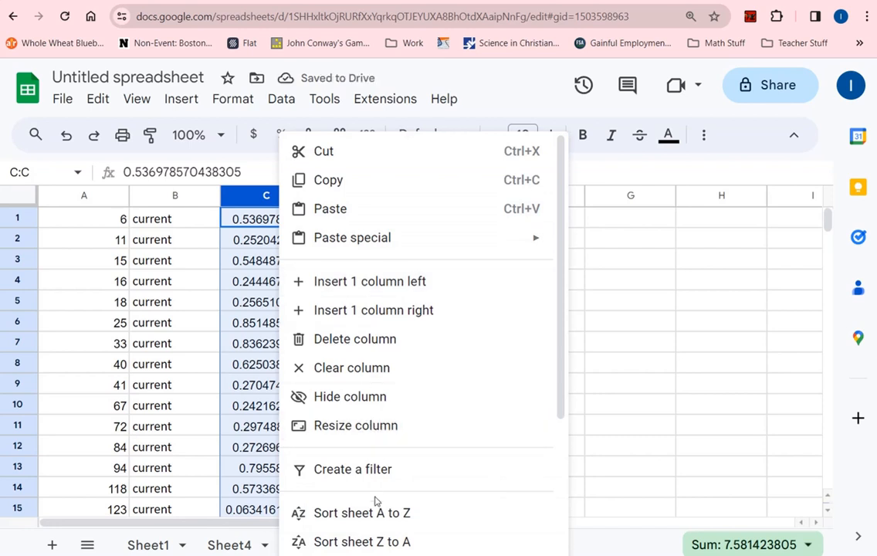
pyautogui.click(372, 505)
pyautogui.click(336, 344)
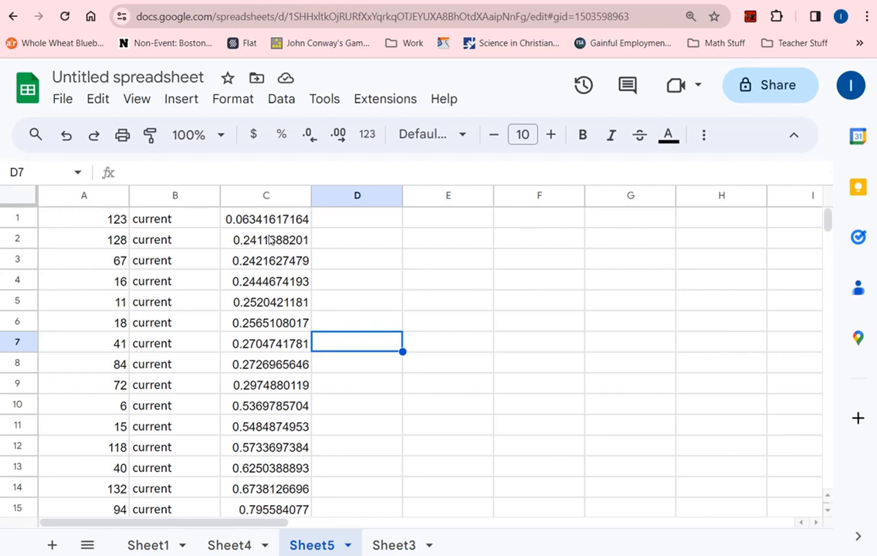
# Copy the first two index numbers, 123 and 128, from A1 and A2 into E3 and F3.
pyautogui.moveTo(93, 221); pyautogui.dragTo(163, 287)
pyautogui.click(99, 227)
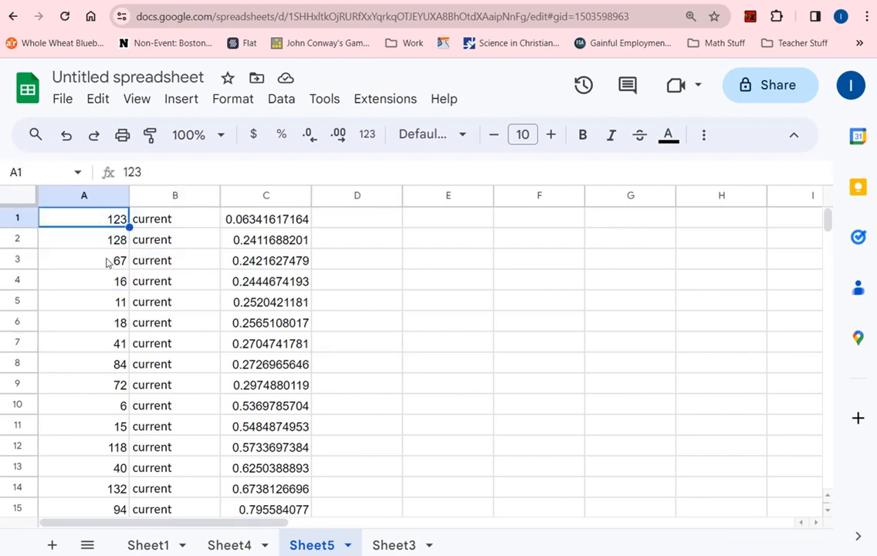
pyautogui.hotkey('ctrl', 'c')
pyautogui.click(437, 257)
pyautogui.hotkey('ctrl', 'v')
pyautogui.click(159, 238)
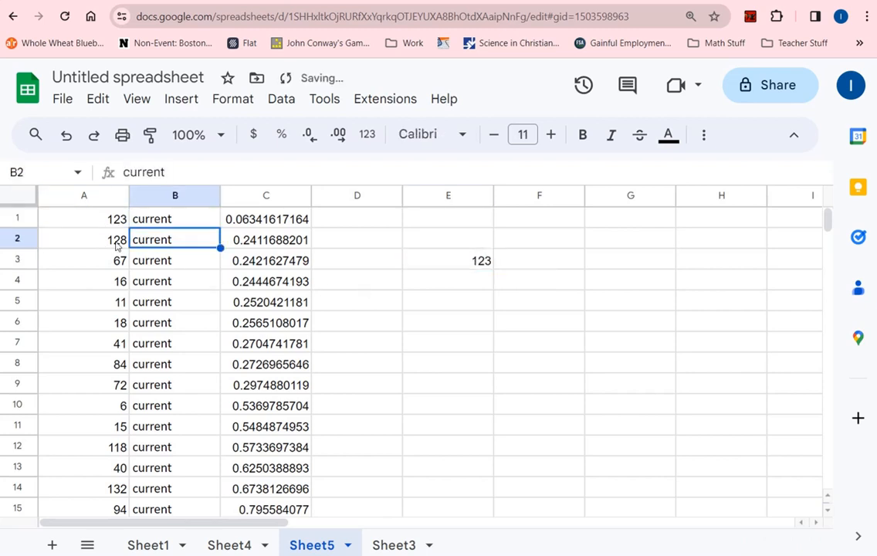
pyautogui.press('Left')
pyautogui.hotkey('ctrl', 'c')
pyautogui.click(560, 271)
pyautogui.hotkey('ctrl', 'v')
# Copy the third and fourth index numbers, 67 and 16, from A3 and A4 into G3 and H3.
pyautogui.click(93, 260)
pyautogui.hotkey('ctrl', 'c')
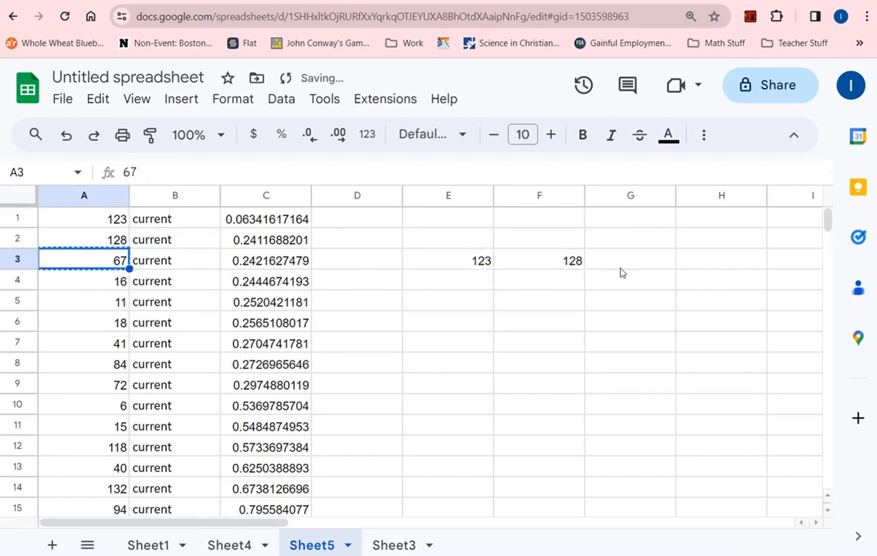
pyautogui.click(620, 266)
pyautogui.hotkey('ctrl', 'v')
pyautogui.click(118, 288)
pyautogui.hotkey('ctrl', 'c')
pyautogui.click(748, 268)
pyautogui.hotkey('ctrl', 'v')
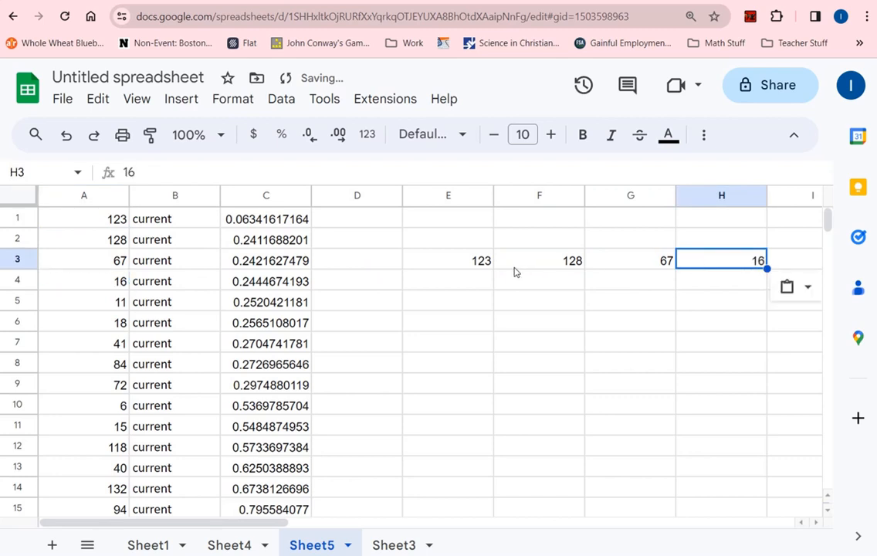
# Copy the four sampled index numbers in E3:H3 to F4:I4 in the current row of Sheet3.
pyautogui.moveTo(463, 262); pyautogui.dragTo(540, 263)
pyautogui.keyDown('shift'); pyautogui.click(756, 264); pyautogui.keyUp('shift')
pyautogui.click(401, 545)
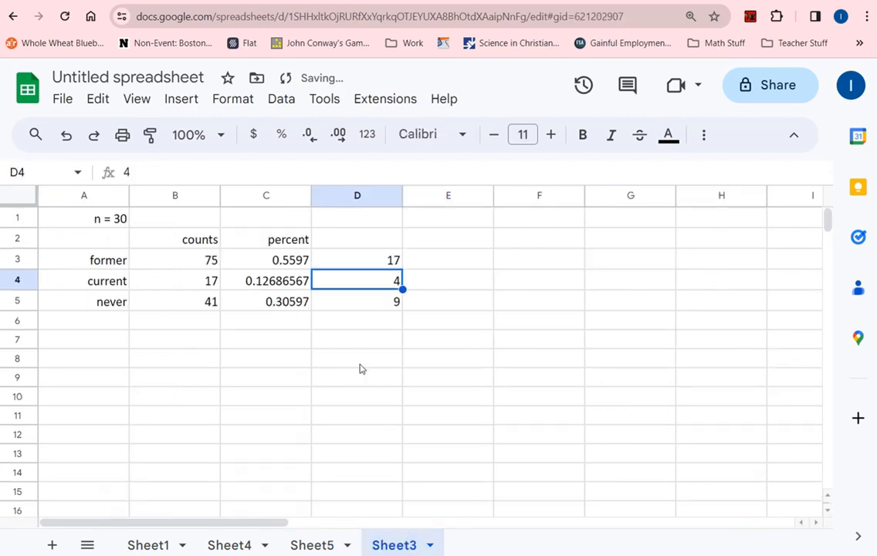
pyautogui.click(521, 284)
pyautogui.hotkey('ctrl', 'v')
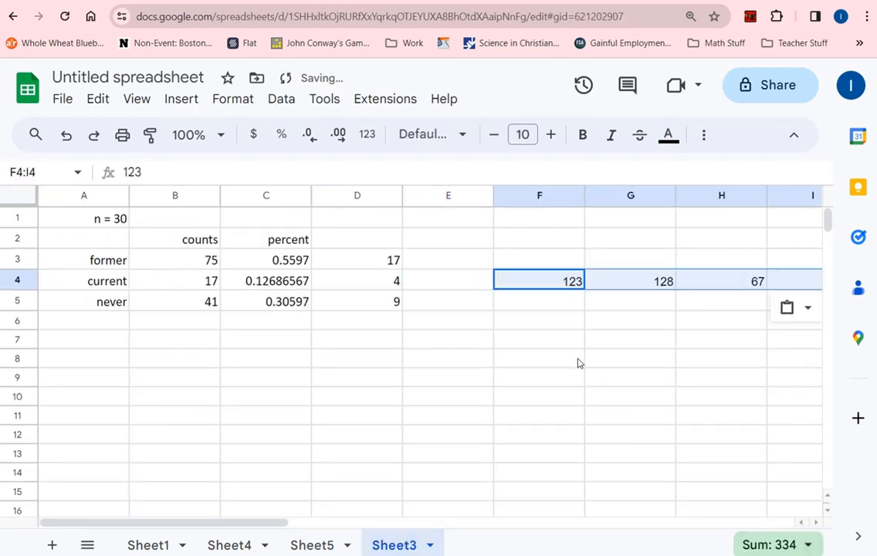
# Copy the former smokers' rows A18:B92 from Sheet4 into another new sheet starting at A1.
pyautogui.click(313, 545)
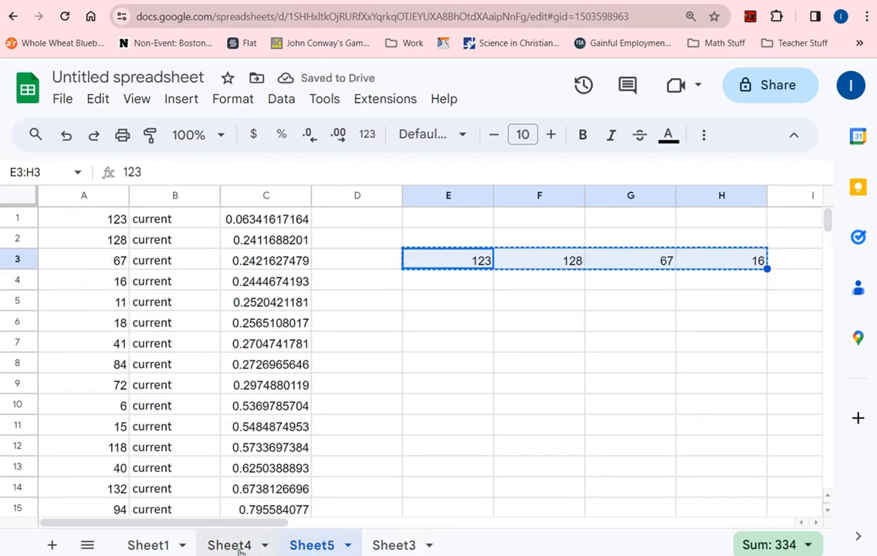
pyautogui.click(228, 545)
pyautogui.scroll(-5, 175, 390)
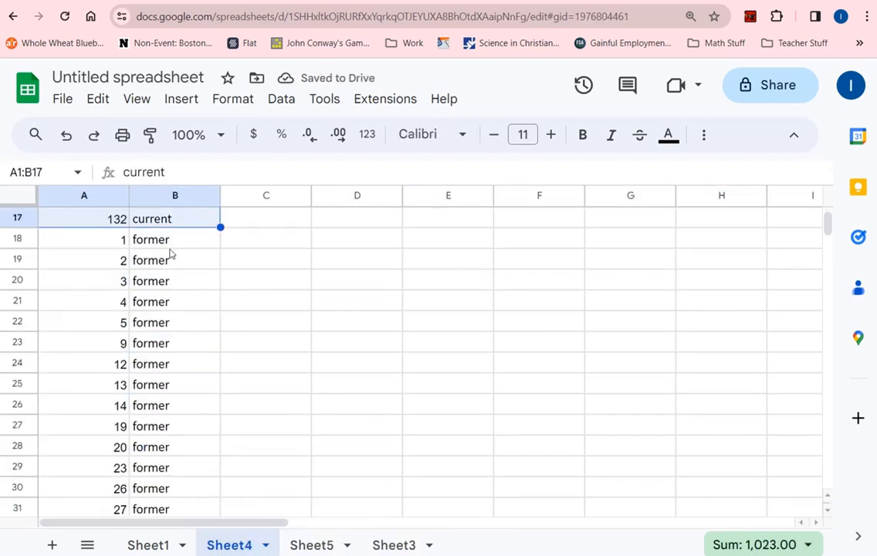
pyautogui.click(108, 239)
pyautogui.scroll(-14, 151, 359)
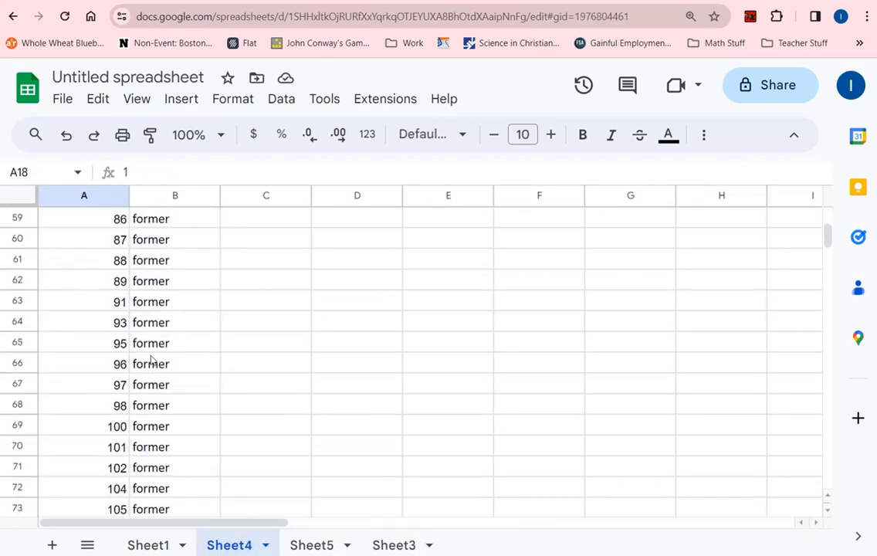
pyautogui.scroll(-9, 152, 359)
pyautogui.keyDown('shift'); pyautogui.click(166, 331); pyautogui.keyUp('shift')
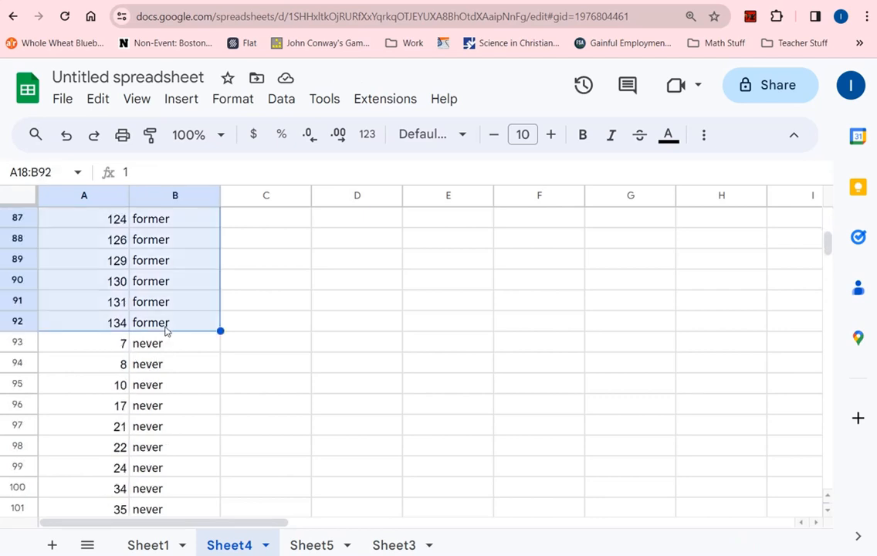
pyautogui.hotkey('ctrl', 'c')
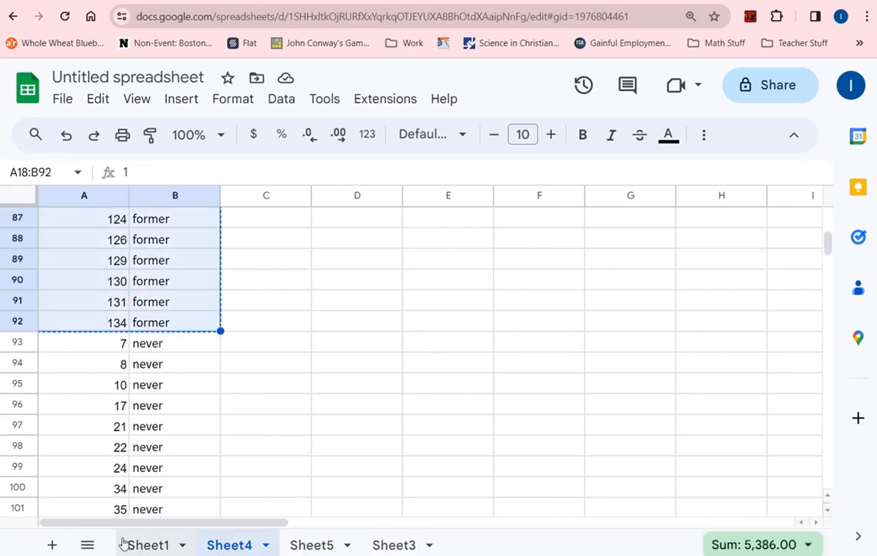
pyautogui.click(51, 546)
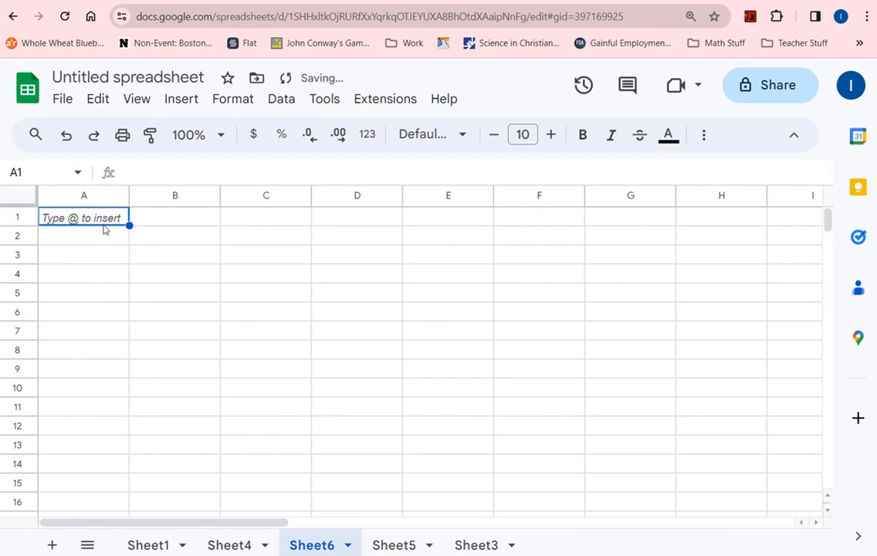
pyautogui.hotkey('ctrl', 'v')
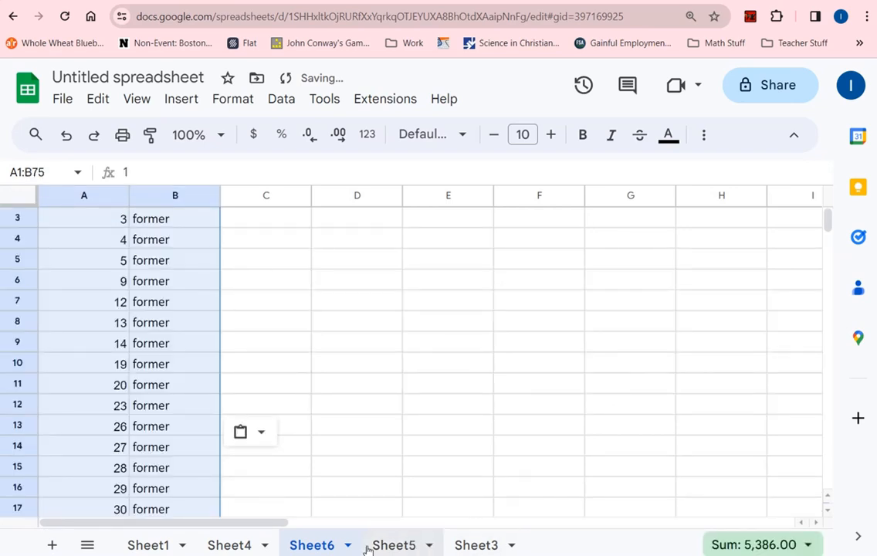
# Check the sample size calculated for the former smokers in the Sheet3 summary table.
pyautogui.click(368, 546)
pyautogui.click(457, 542)
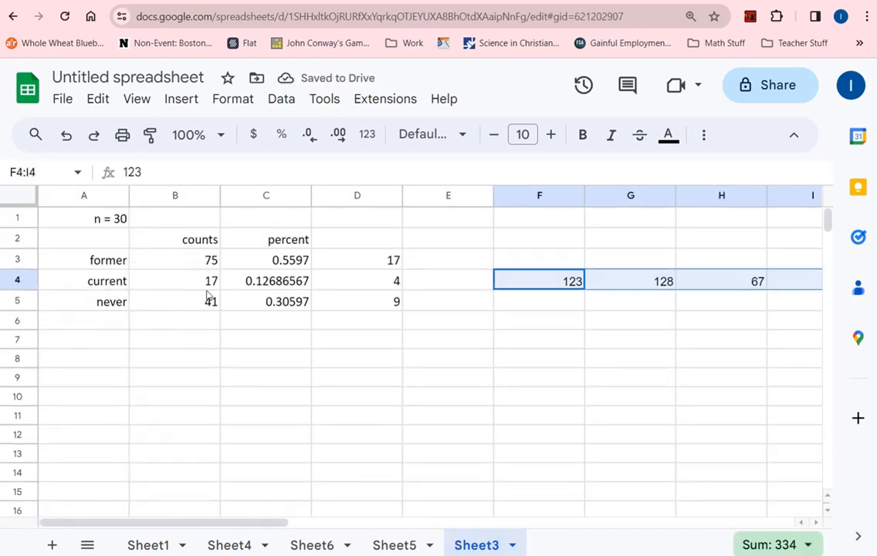
pyautogui.click(108, 257)
pyautogui.click(370, 259)
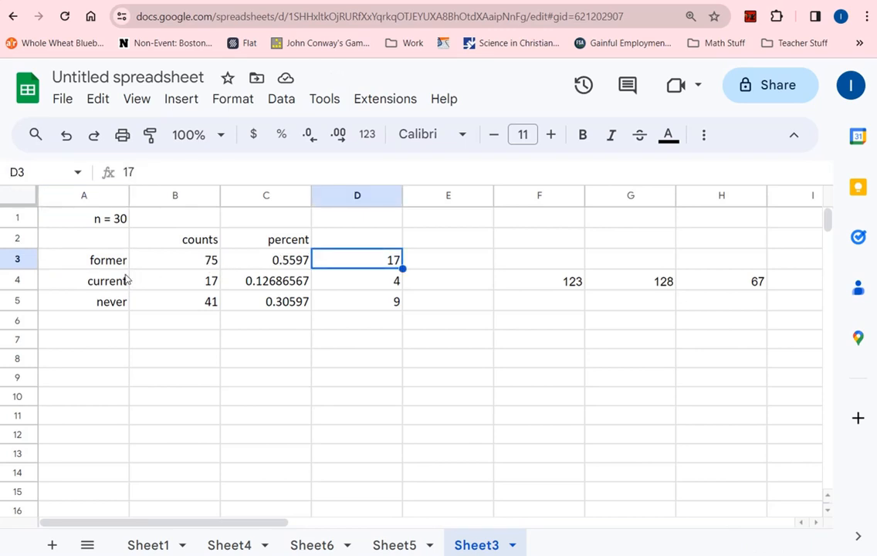
# Fill column C beside the former smokers in Sheet6 with =rand() and sort the sheet by that column from A to Z.
pyautogui.click(108, 260)
pyautogui.click(392, 545)
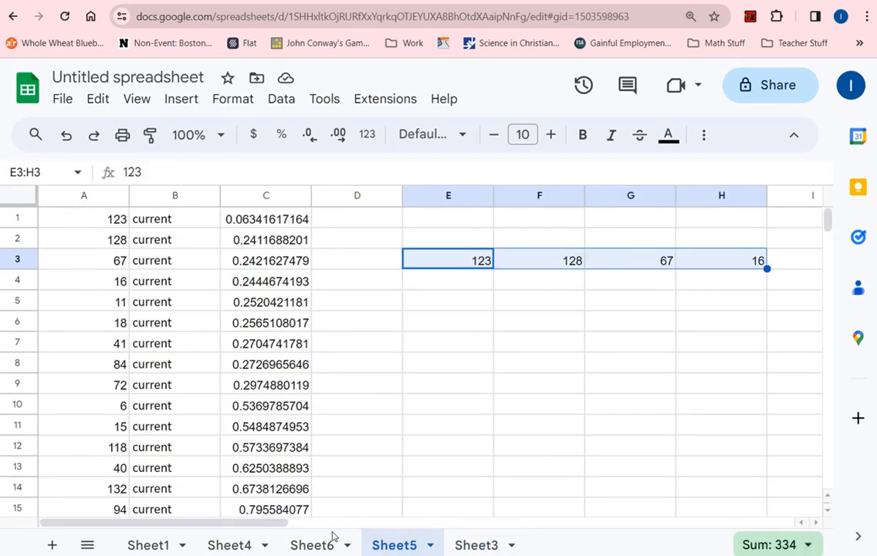
pyautogui.click(315, 545)
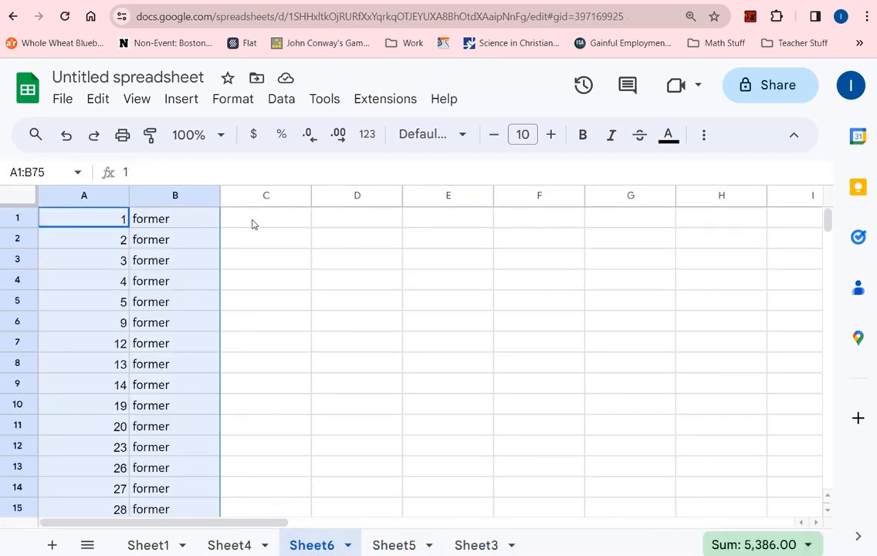
pyautogui.click(253, 224)
pyautogui.write('=rand()')
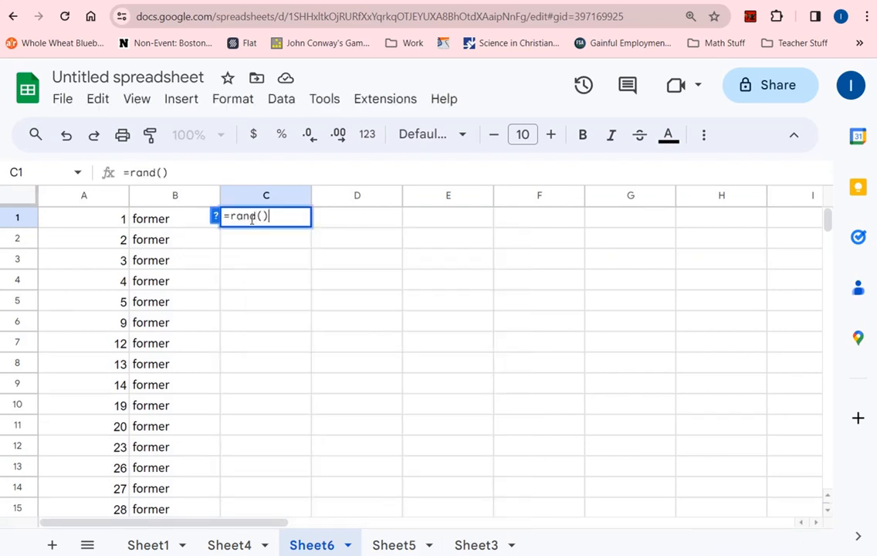
pyautogui.press('Return')
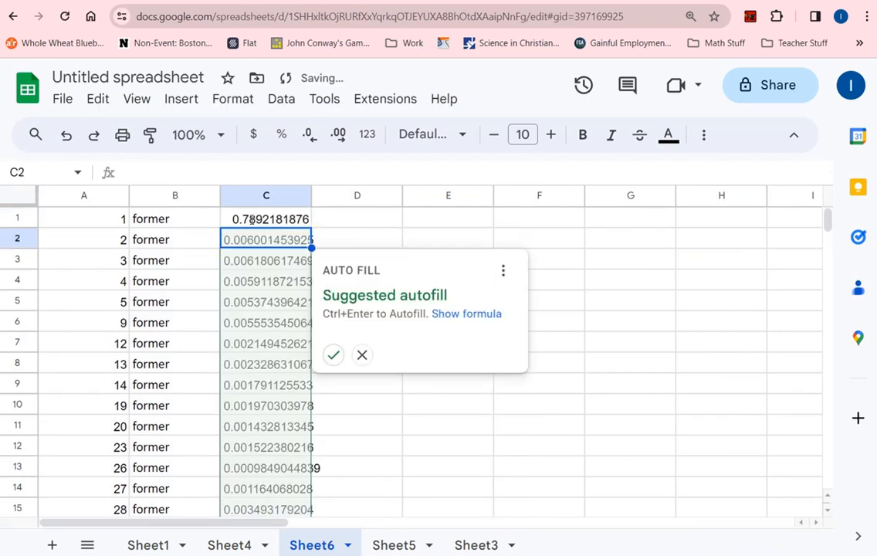
pyautogui.click(330, 355)
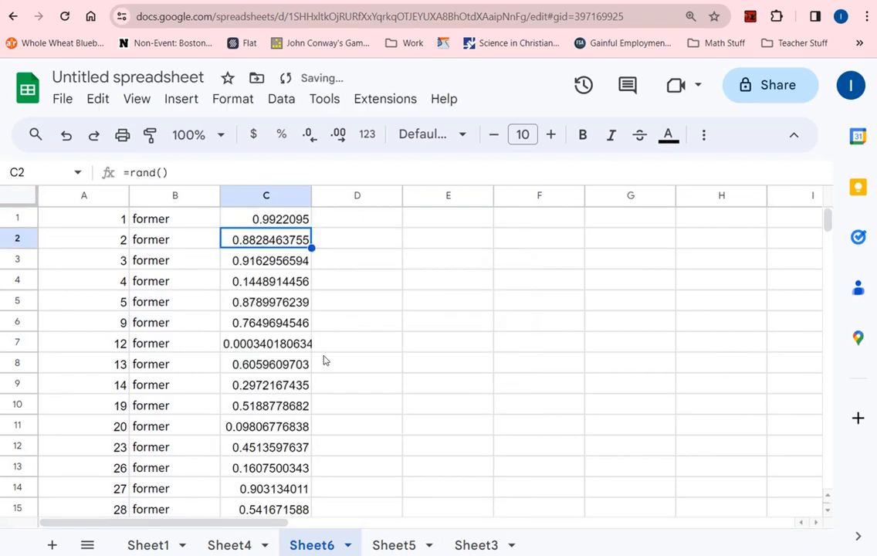
pyautogui.rightClick(264, 197)
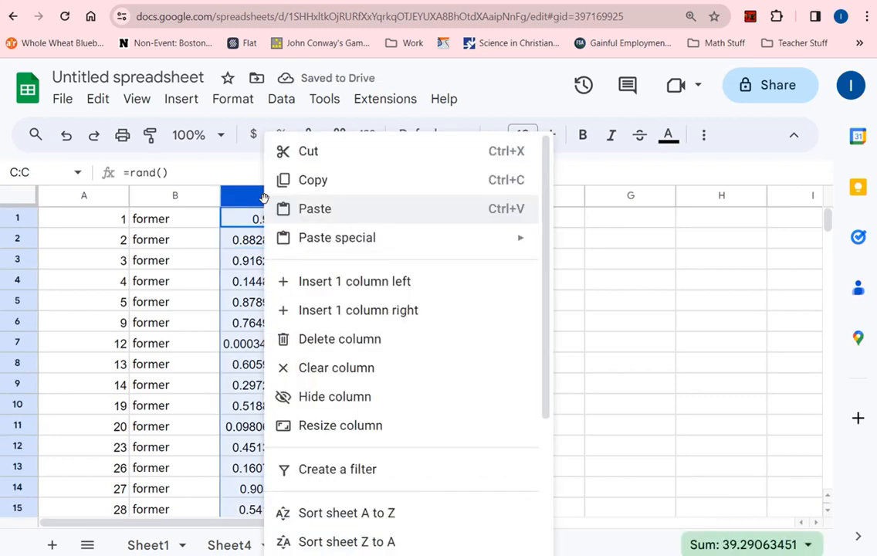
pyautogui.click(344, 513)
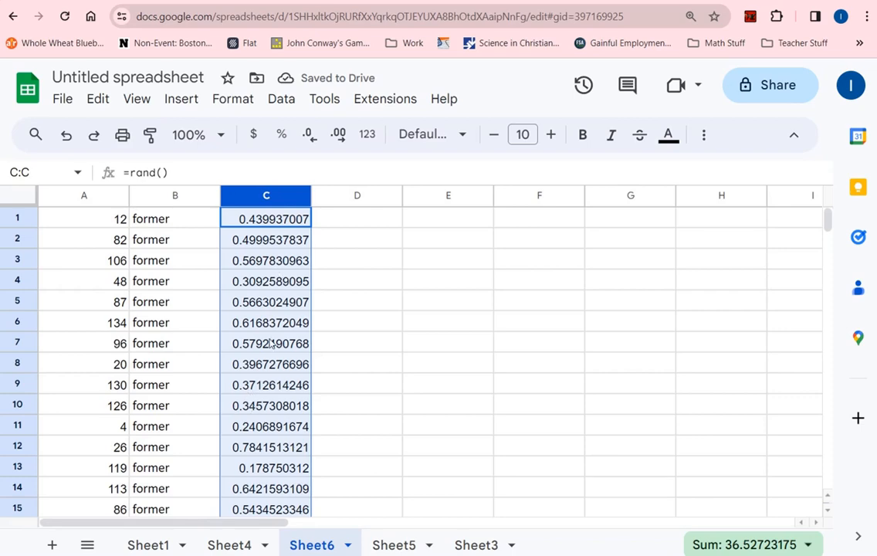
# Copy the first 17 former smokers' index numbers, A1:A17 in Sheet6, and return to Sheet3.
pyautogui.click(25, 219)
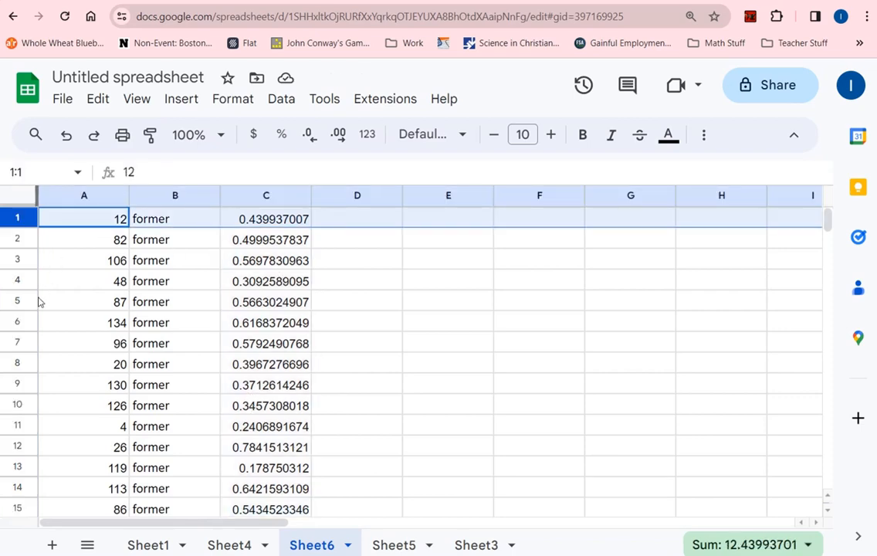
pyautogui.scroll(-3, 37, 302)
pyautogui.keyDown('shift'); pyautogui.click(18, 342); pyautogui.keyUp('shift')
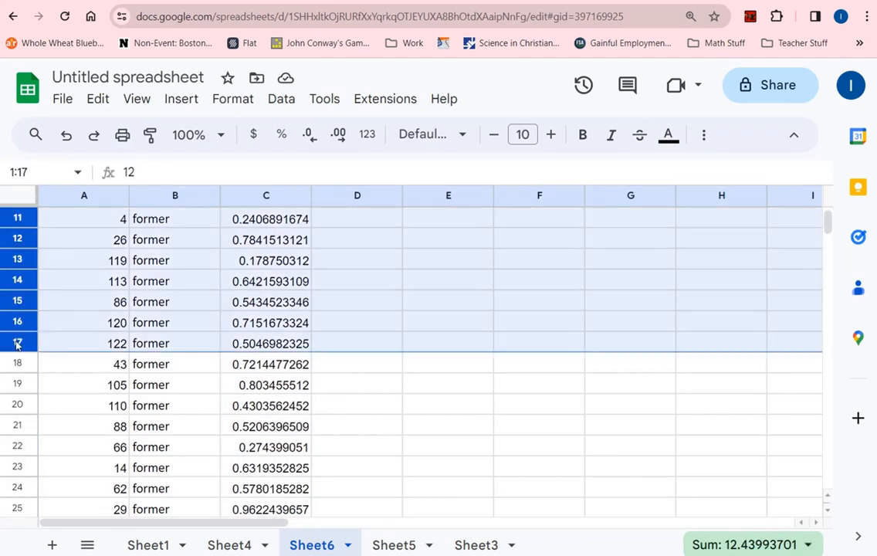
pyautogui.click(122, 343)
pyautogui.scroll(3, 122, 362)
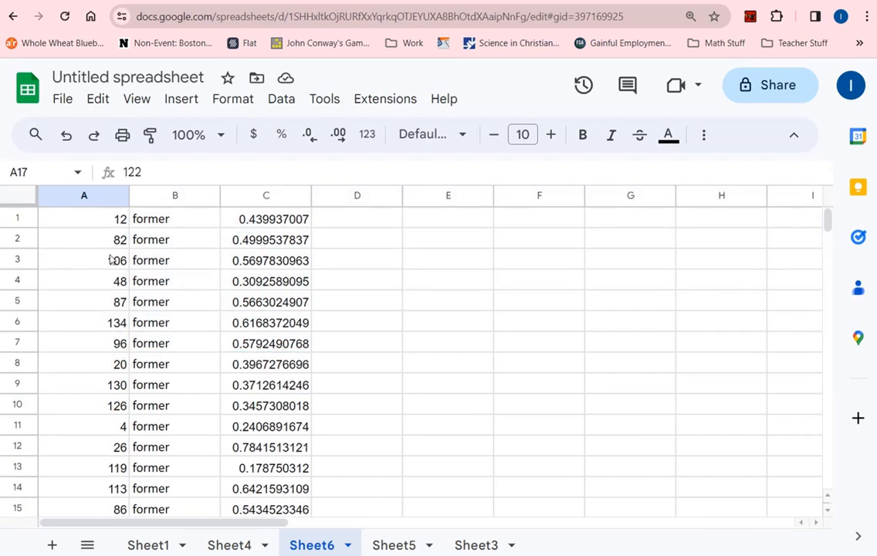
pyautogui.keyDown('shift'); pyautogui.click(99, 218); pyautogui.keyUp('shift')
pyautogui.click(476, 545)
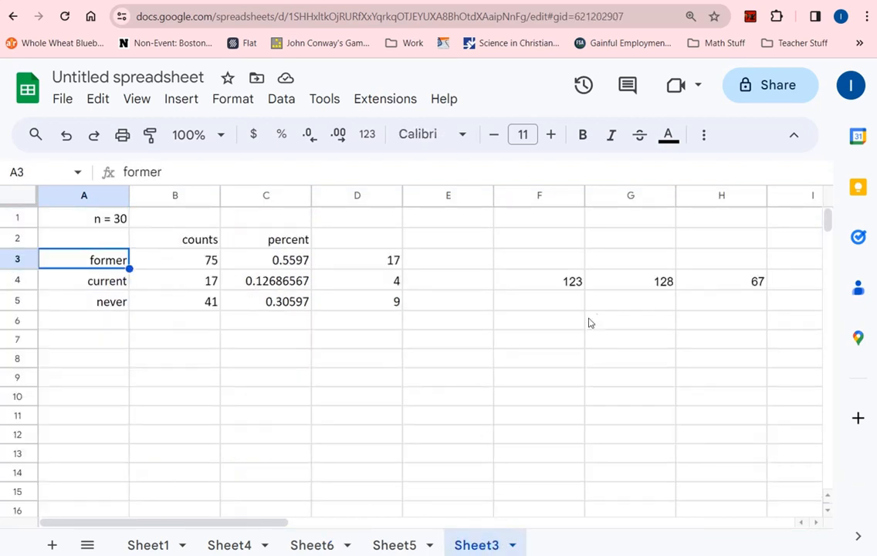
pyautogui.click(593, 366)
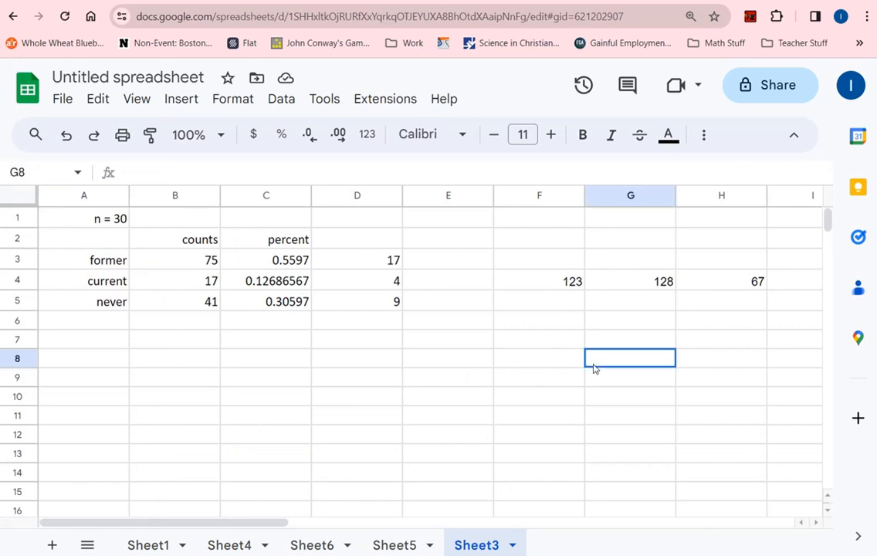
pyautogui.hotkey('ctrl', 'v')
pyautogui.hotkey('ctrl', 'z')
# Paste the 17 copied index numbers transposed into the former row of Sheet3, starting at F3.
pyautogui.click(556, 261)
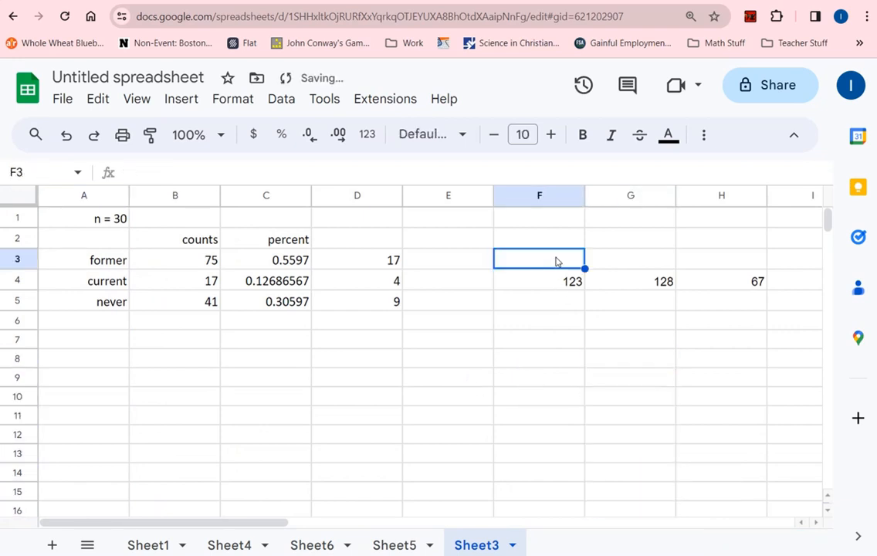
pyautogui.rightClick(556, 261)
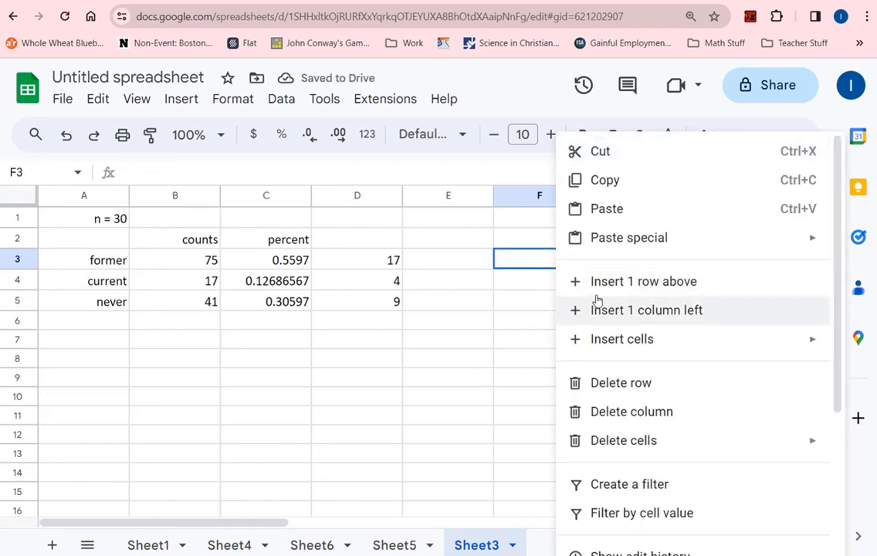
pyautogui.moveTo(636, 242)
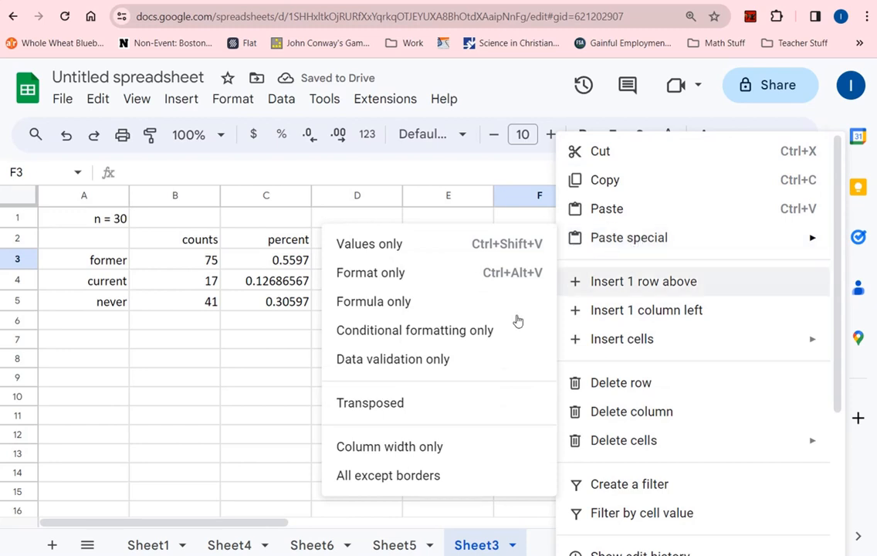
pyautogui.click(417, 402)
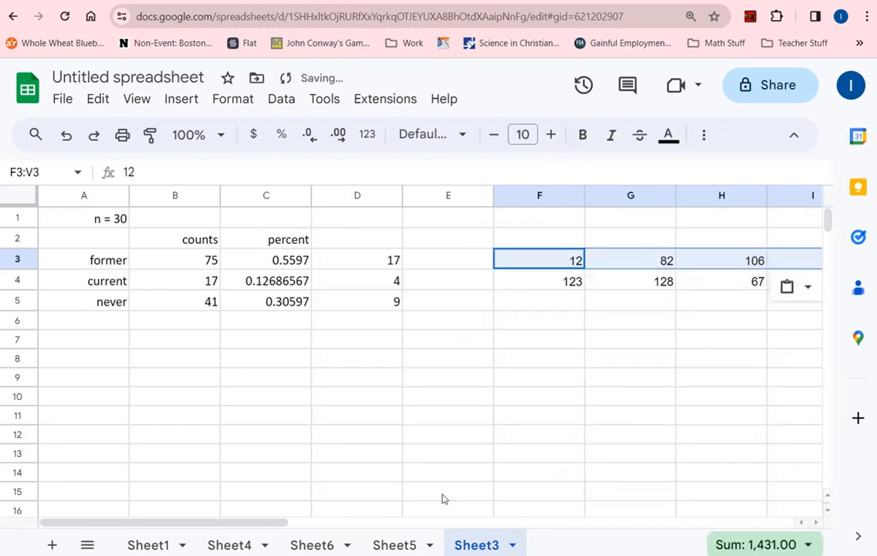
pyautogui.moveTo(251, 525); pyautogui.dragTo(187, 505)
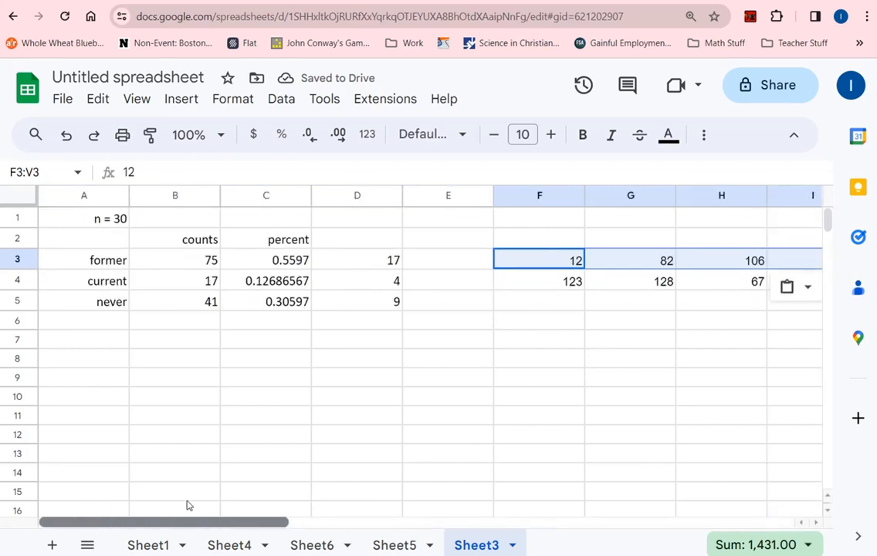
# Copy the never smokers' rows A93:B133 from Sheet4 into another new sheet starting at A1.
pyautogui.click(372, 305)
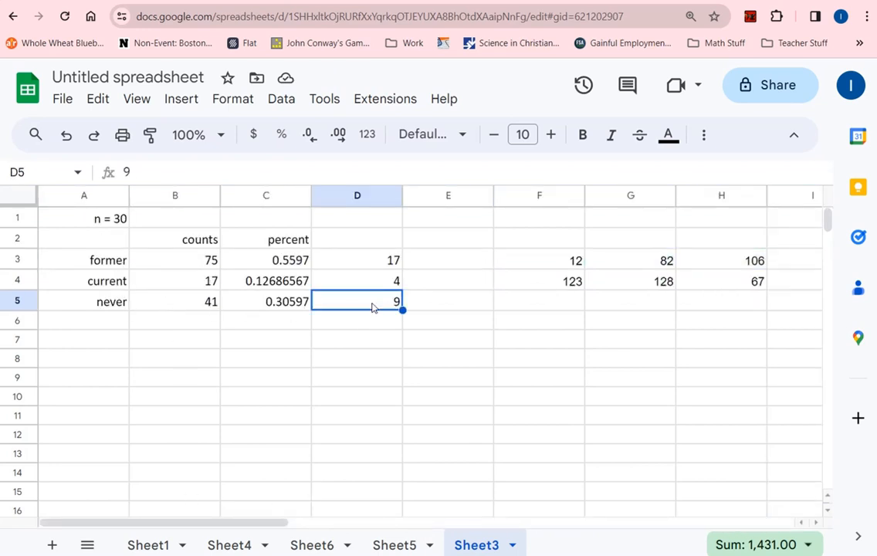
pyautogui.click(121, 308)
pyautogui.click(240, 543)
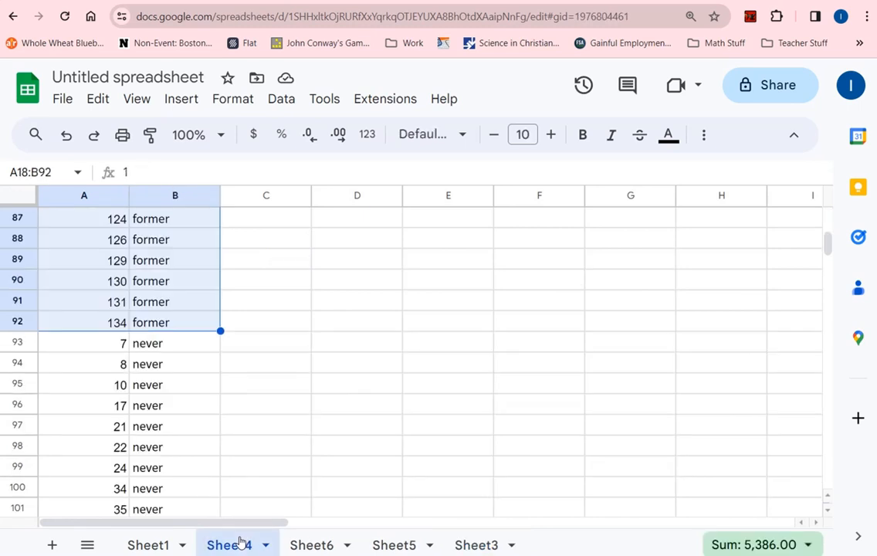
pyautogui.click(104, 346)
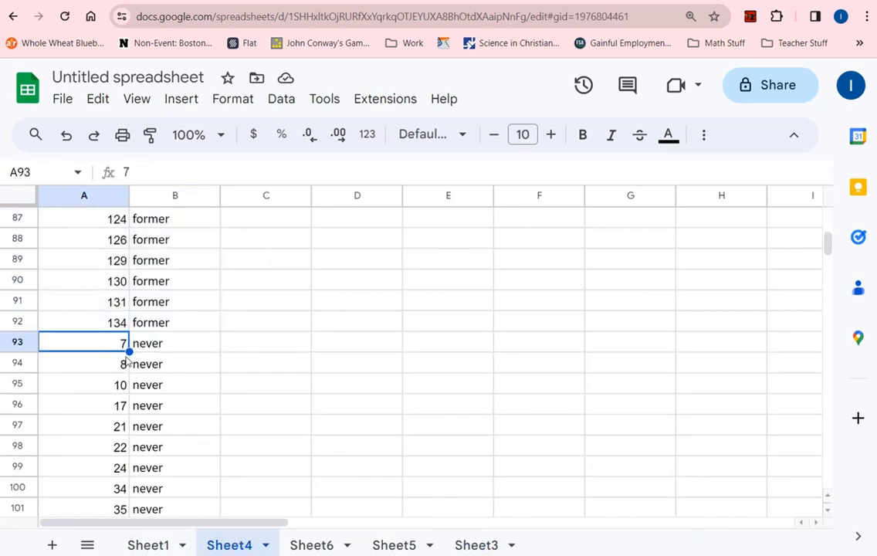
pyautogui.scroll(-10, 153, 350)
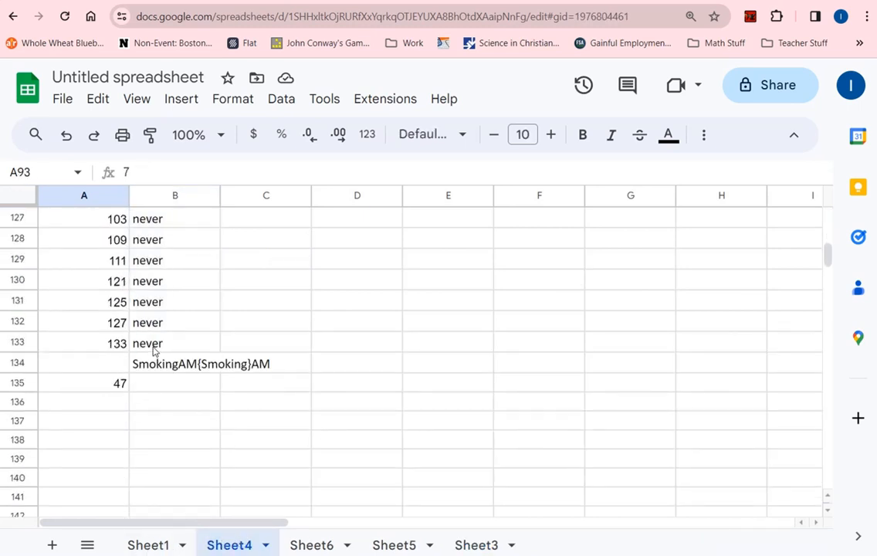
pyautogui.keyDown('shift'); pyautogui.click(153, 349); pyautogui.keyUp('shift')
pyautogui.hotkey('ctrl', 'c')
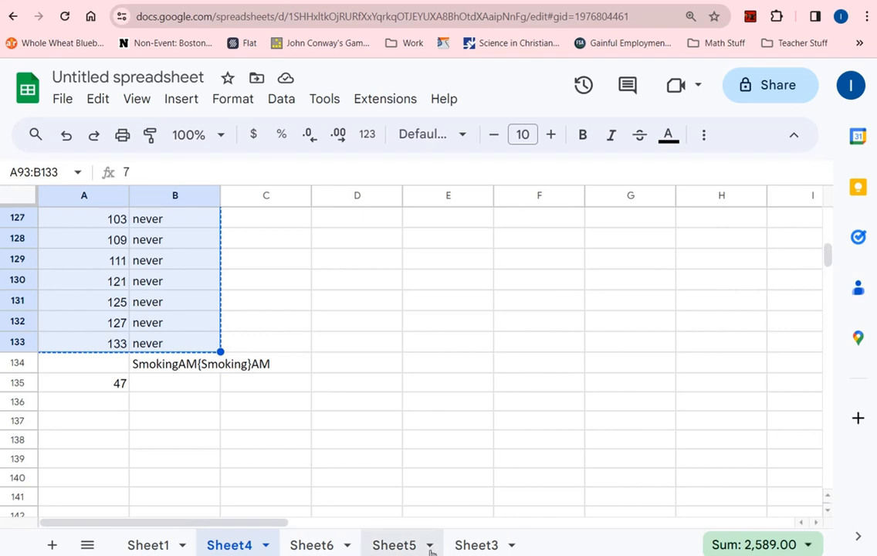
pyautogui.click(50, 545)
pyautogui.hotkey('ctrl', 'v')
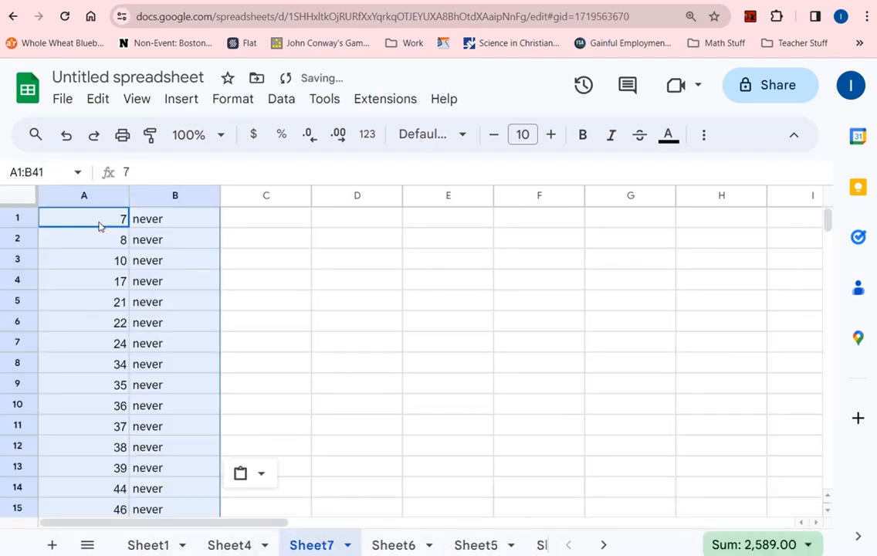
# Fill column C beside the never smokers in Sheet7 with =rand() and sort the sheet by that column from A to Z.
pyautogui.click(229, 217)
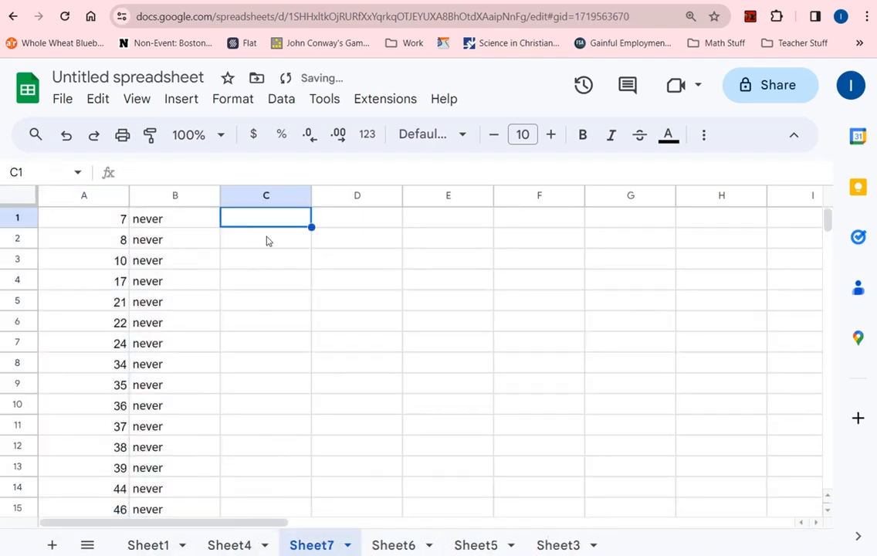
pyautogui.write('=rand()')
pyautogui.press('Return')
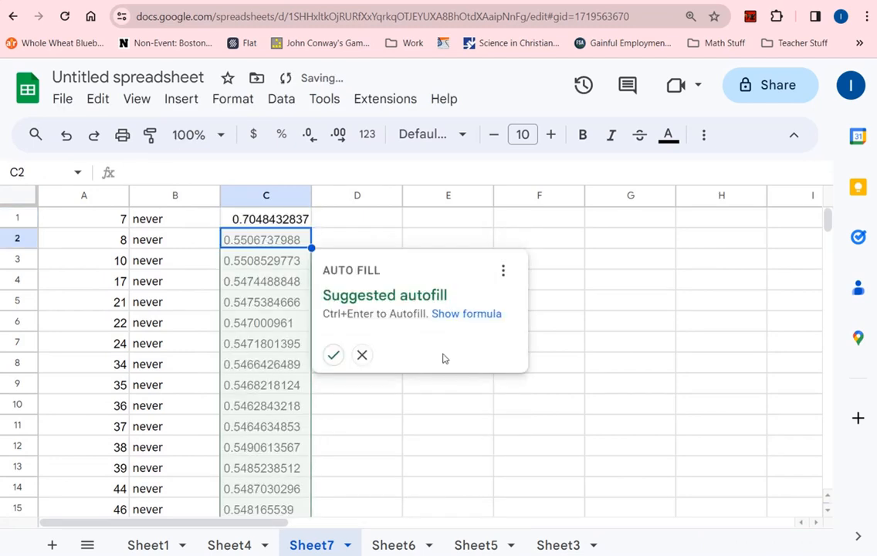
pyautogui.click(333, 354)
pyautogui.click(262, 195)
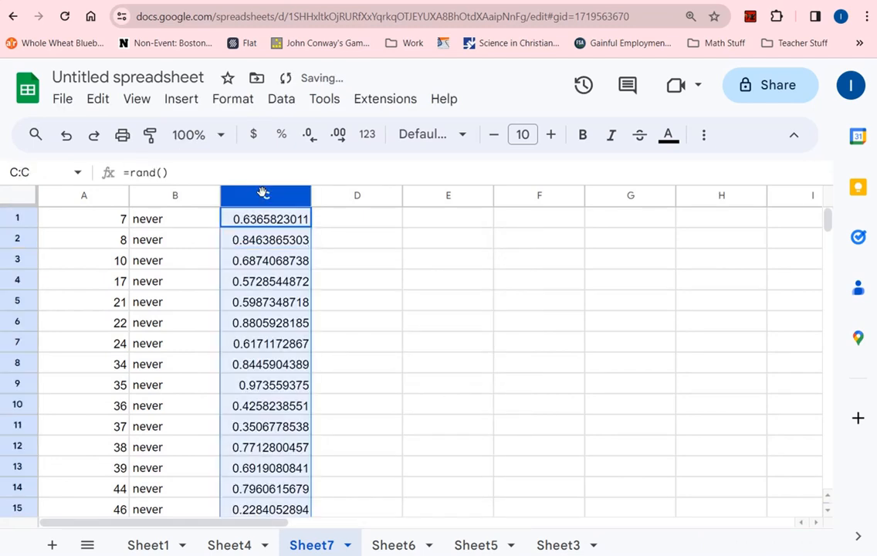
pyautogui.rightClick(263, 193)
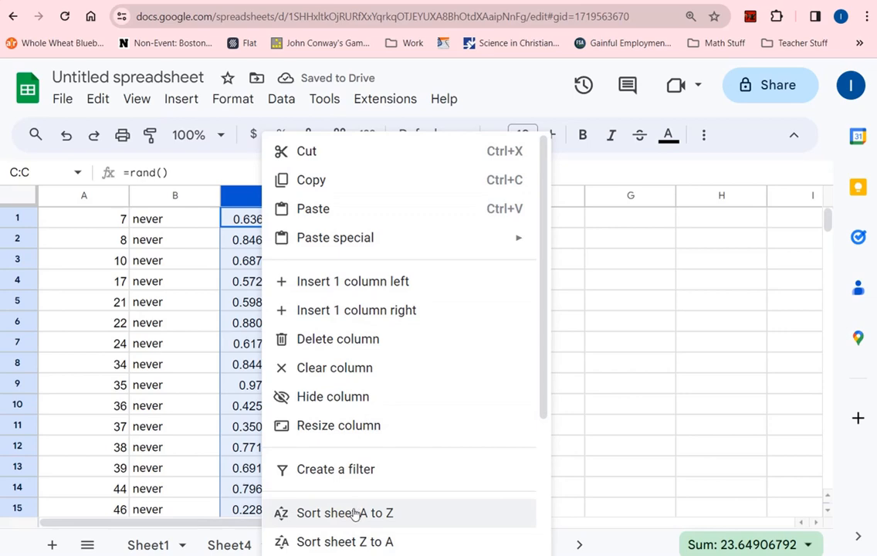
pyautogui.click(356, 515)
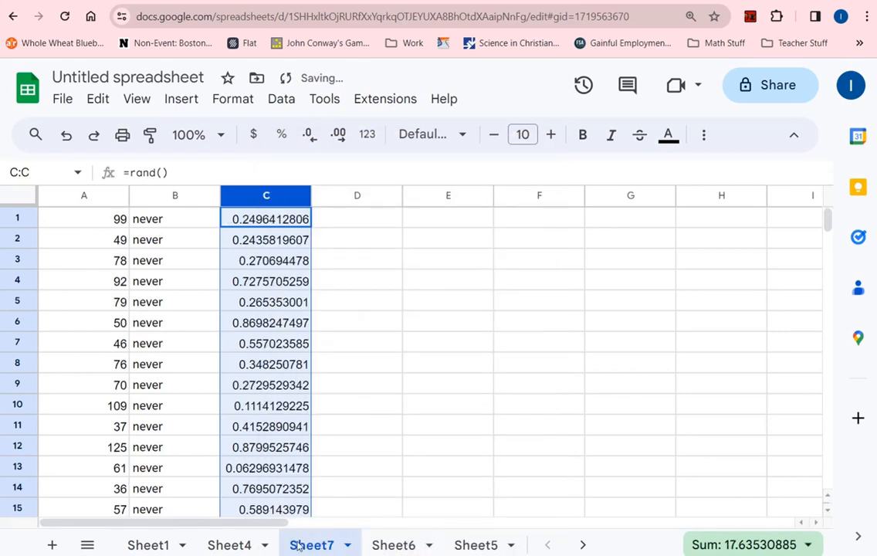
# Check the never smokers' sample size in Sheet3, then copy their first nine index numbers, A1:A9 in Sheet7, and return to Sheet3.
pyautogui.click(260, 546)
pyautogui.click(364, 546)
pyautogui.click(502, 547)
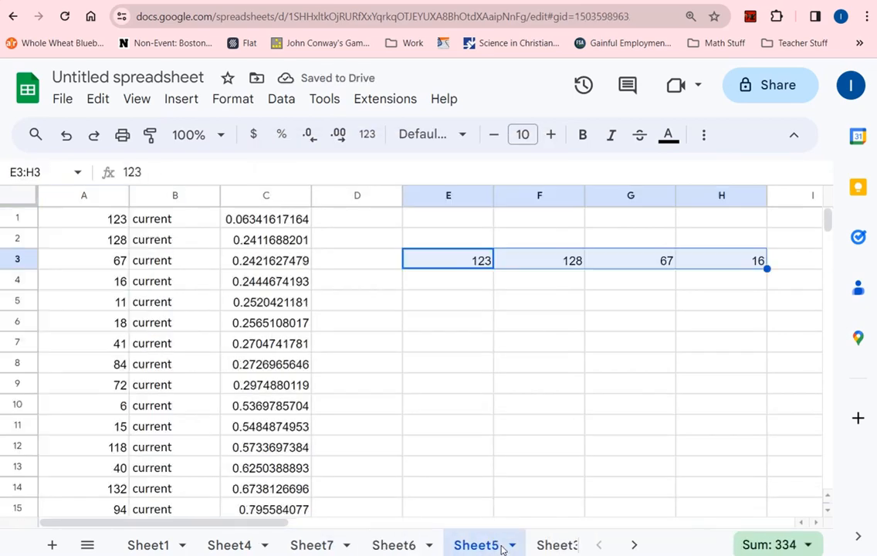
pyautogui.click(541, 546)
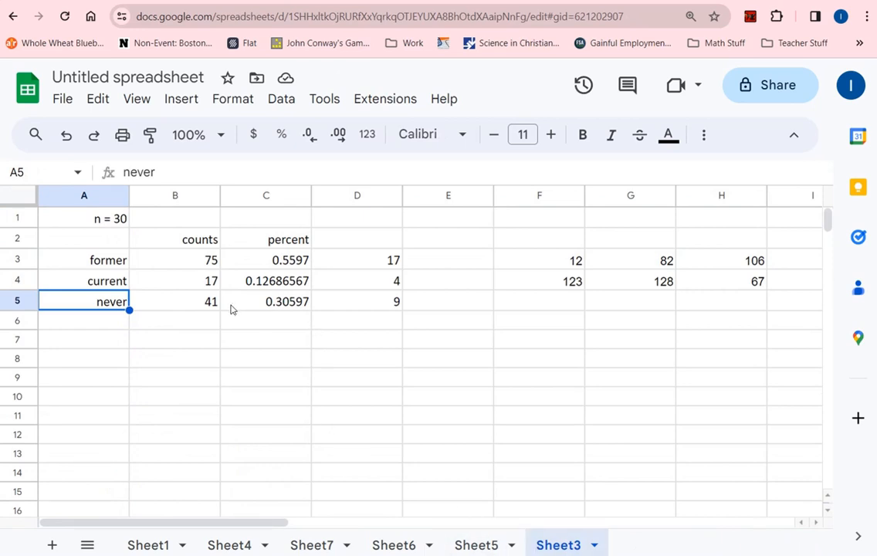
pyautogui.click(355, 311)
pyautogui.click(311, 545)
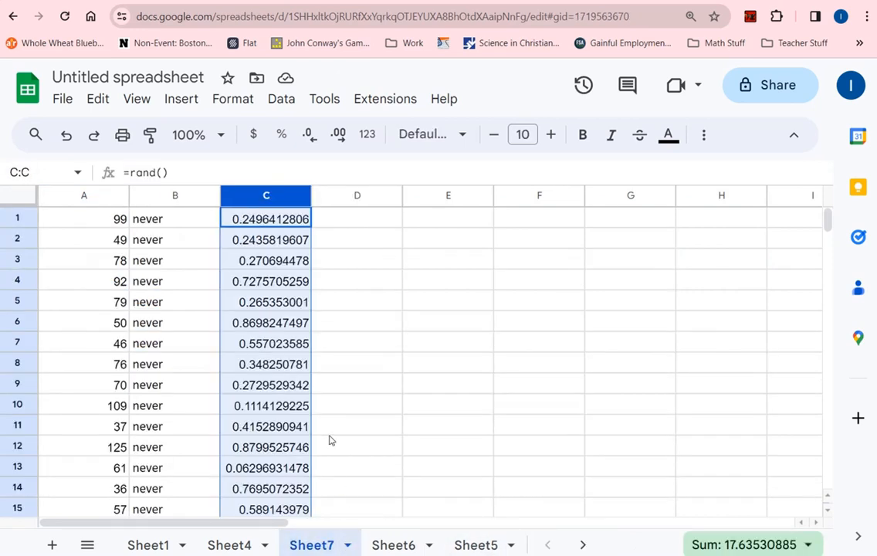
pyautogui.click(18, 219)
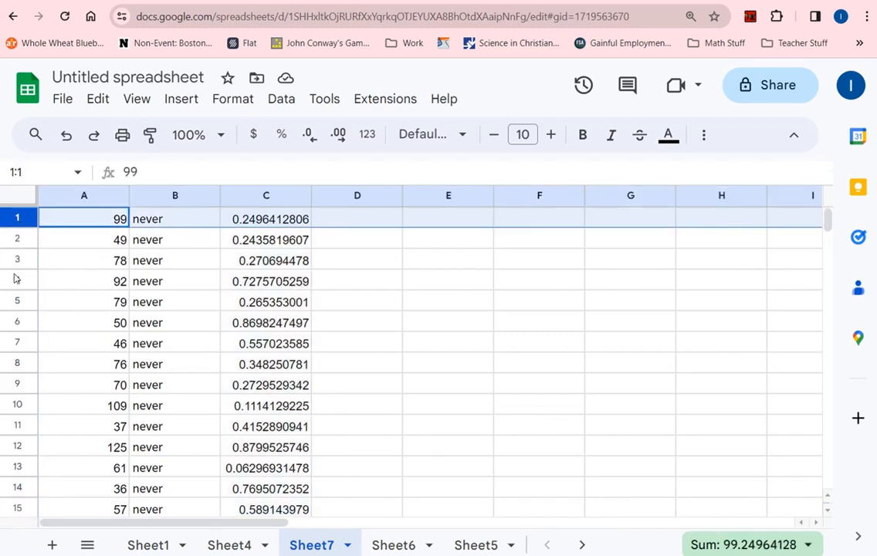
pyautogui.keyDown('shift'); pyautogui.click(84, 386); pyautogui.keyUp('shift')
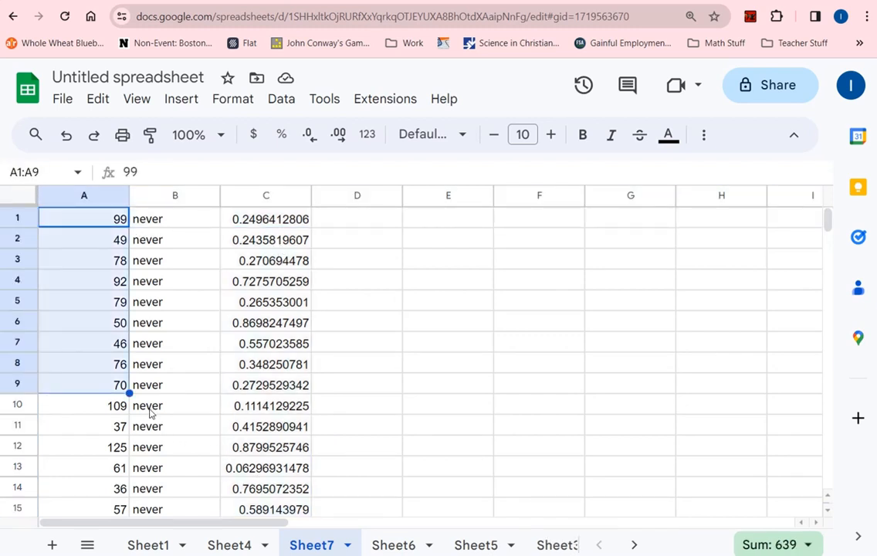
pyautogui.hotkey('ctrl', 'c')
pyautogui.click(423, 543)
pyautogui.click(475, 546)
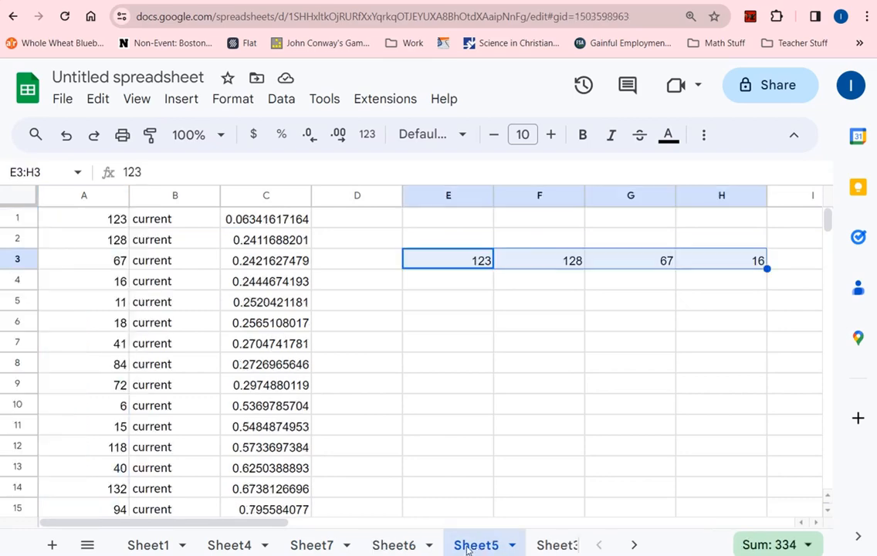
pyautogui.click(556, 547)
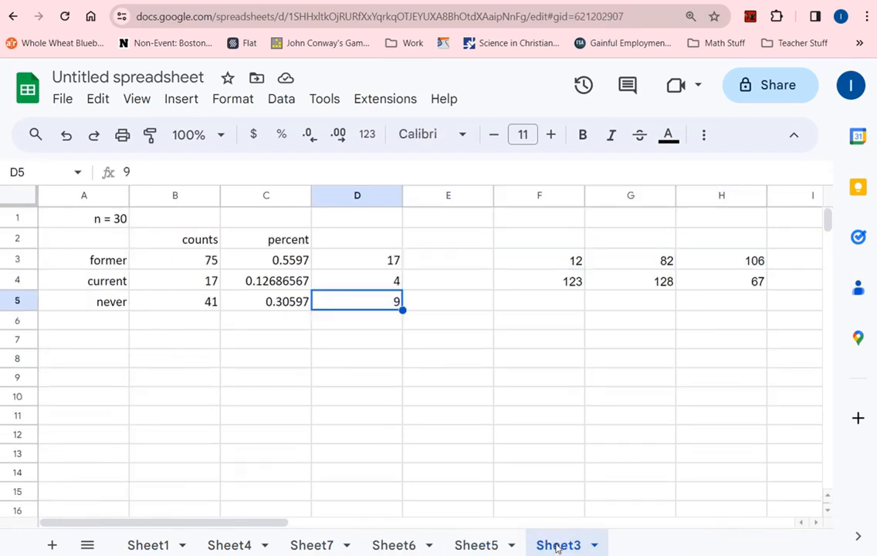
# Paste the nine copied index numbers transposed into the never row of Sheet3, starting at F5.
pyautogui.rightClick(568, 307)
pyautogui.moveTo(630, 355)
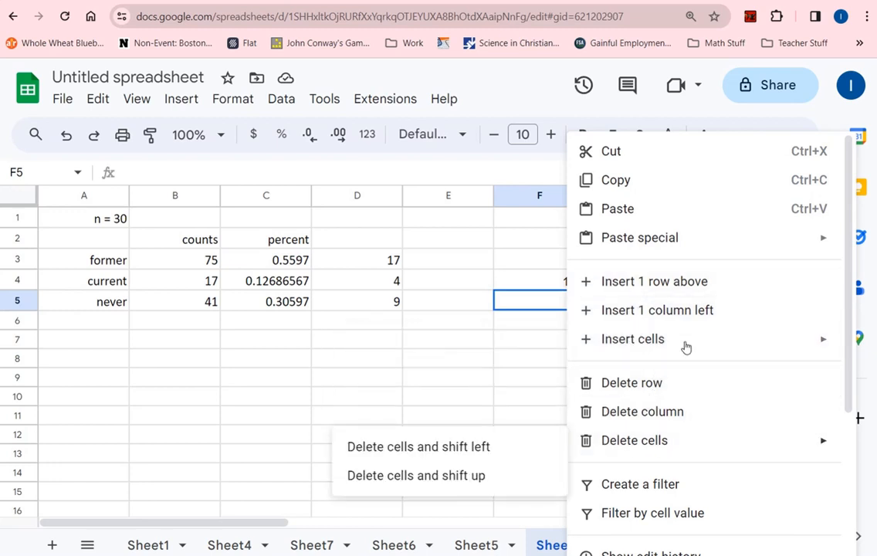
pyautogui.moveTo(667, 249)
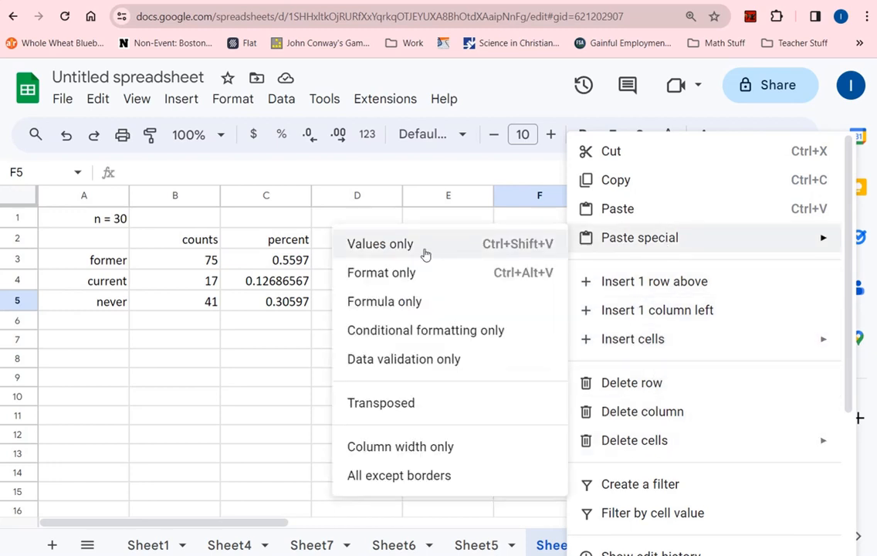
pyautogui.click(394, 409)
pyautogui.click(499, 358)
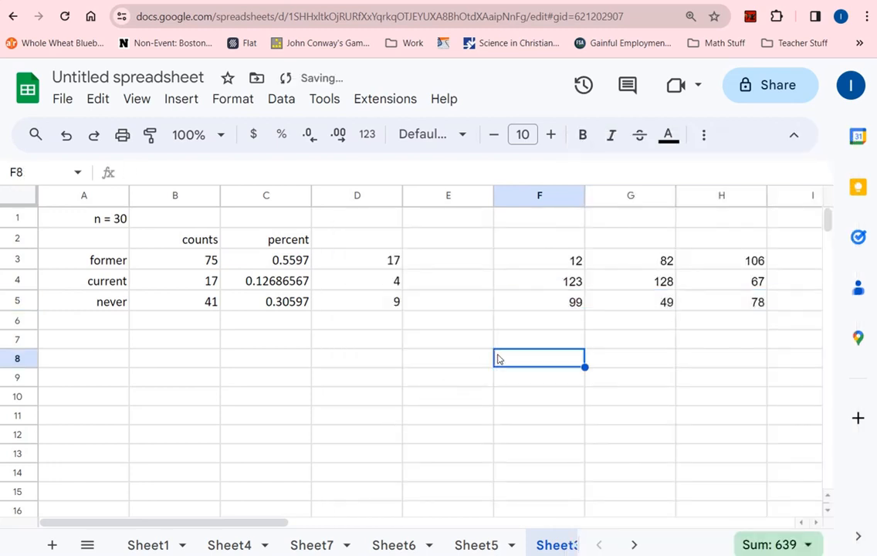
# Review each smoking category's percentage, sample size and sampled index numbers in Sheet3 against the total sample size.
pyautogui.moveTo(249, 527); pyautogui.dragTo(162, 540)
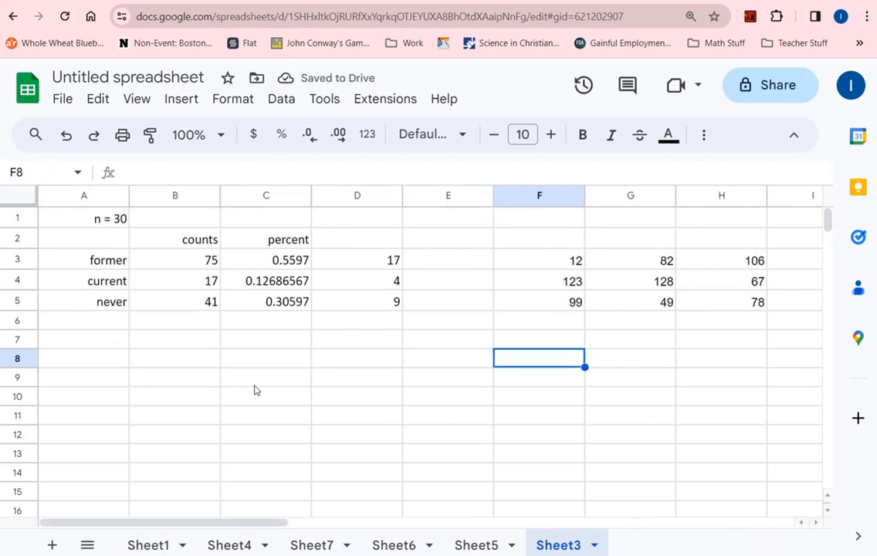
pyautogui.click(364, 264)
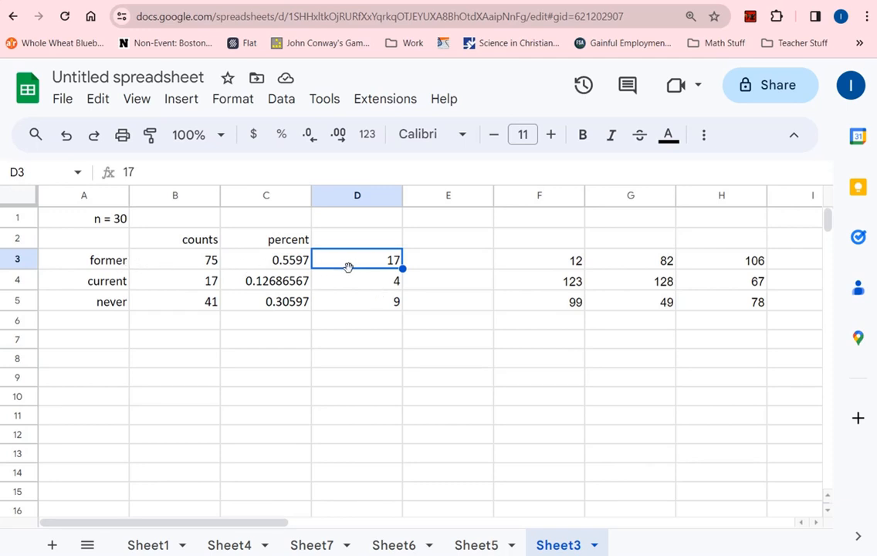
pyautogui.click(293, 268)
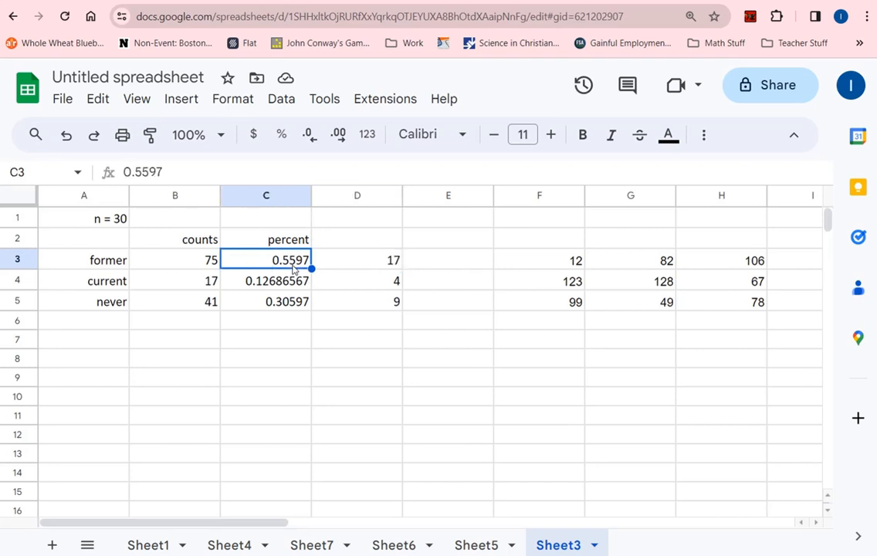
pyautogui.click(116, 263)
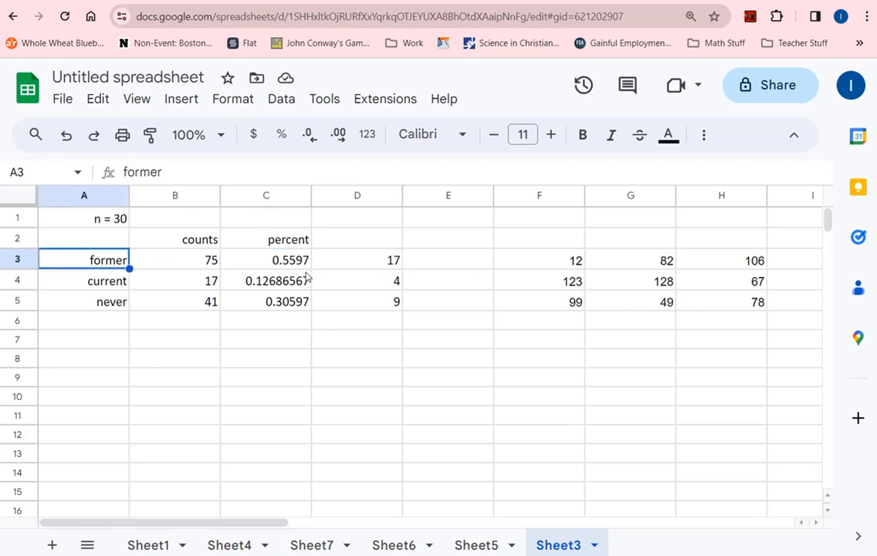
pyautogui.click(358, 264)
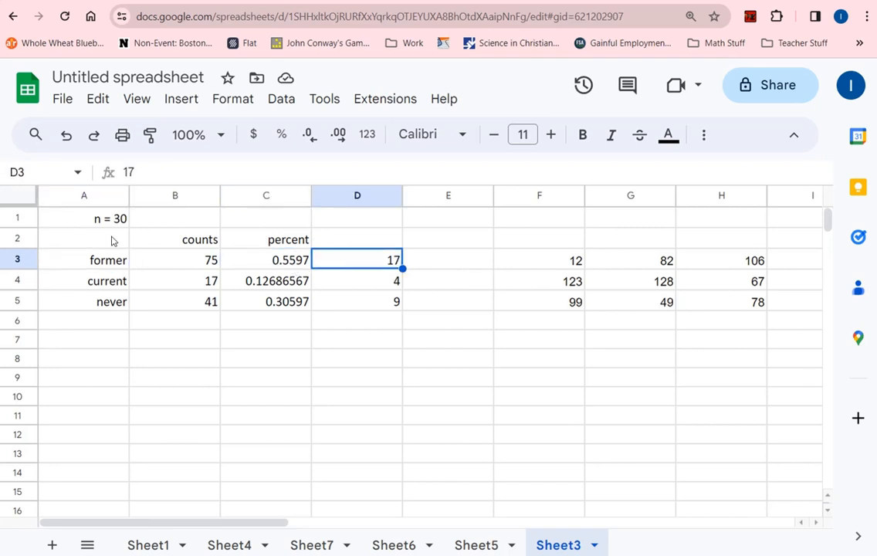
pyautogui.click(95, 222)
pyautogui.click(345, 269)
pyautogui.moveTo(247, 525); pyautogui.dragTo(149, 505)
pyautogui.click(274, 283)
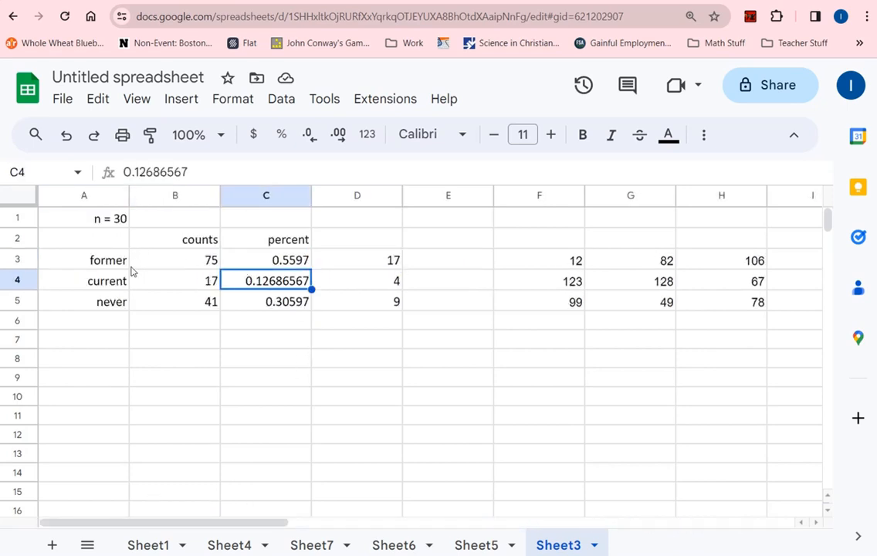
pyautogui.click(520, 289)
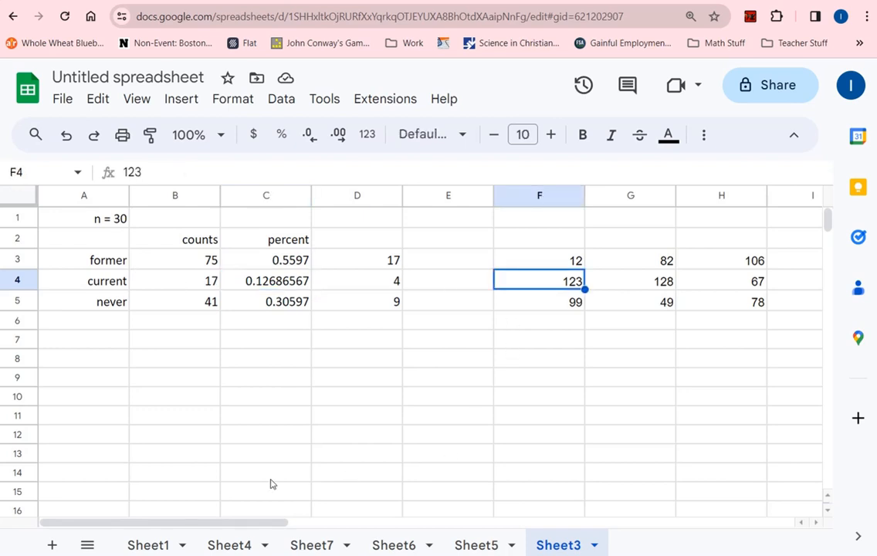
pyautogui.moveTo(235, 525)
pyautogui.mouseDown()
pyautogui.moveTo(369, 527)
pyautogui.moveTo(224, 524)
pyautogui.mouseUp()
pyautogui.keyDown('shift'); pyautogui.click(491, 286); pyautogui.keyUp('shift')
pyautogui.click(325, 421)
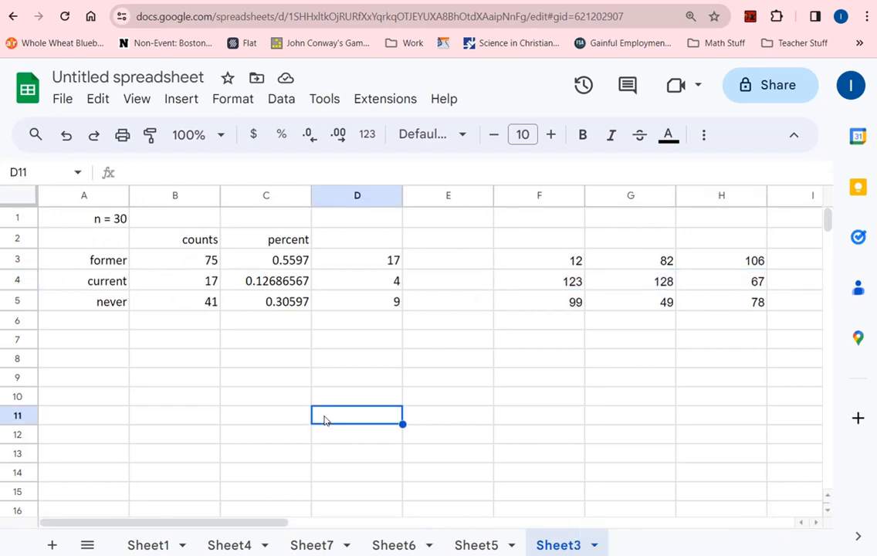